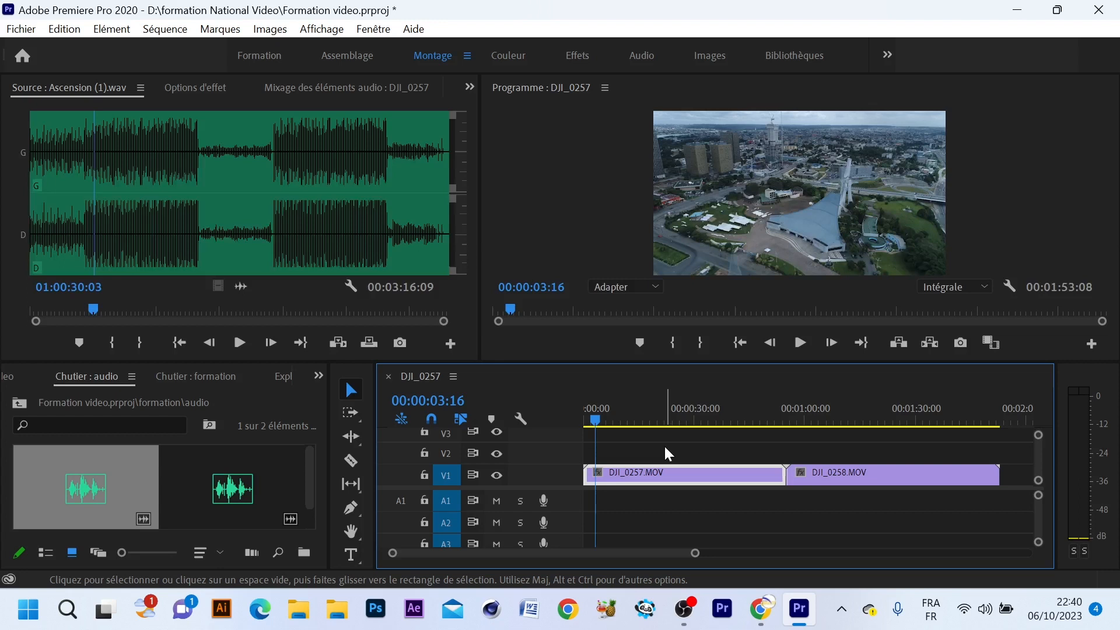
- Split the DJI_0257.MOV clip on track V1 at 00:00:08:15 with the Razor tool
{"action": "left_click", "coordinate": [352, 462]}
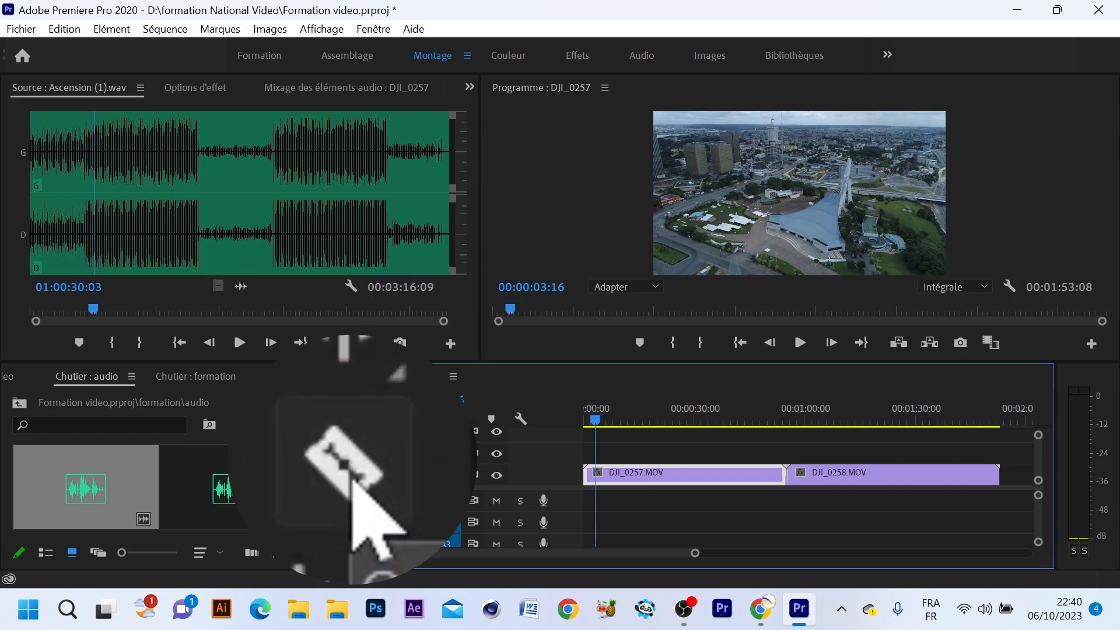
{"action": "mouse_move", "coordinate": [607, 419]}
{"action": "left_mouse_down"}
{"action": "mouse_move", "coordinate": [667, 426]}
{"action": "mouse_move", "coordinate": [620, 429]}
{"action": "left_mouse_up"}
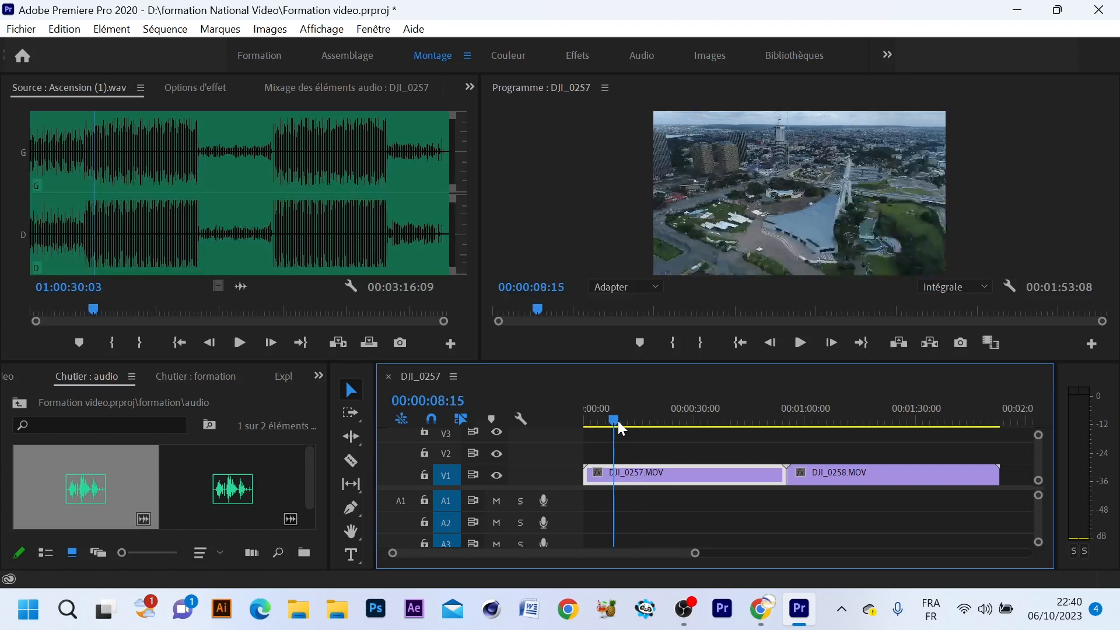
{"action": "left_click", "coordinate": [351, 460]}
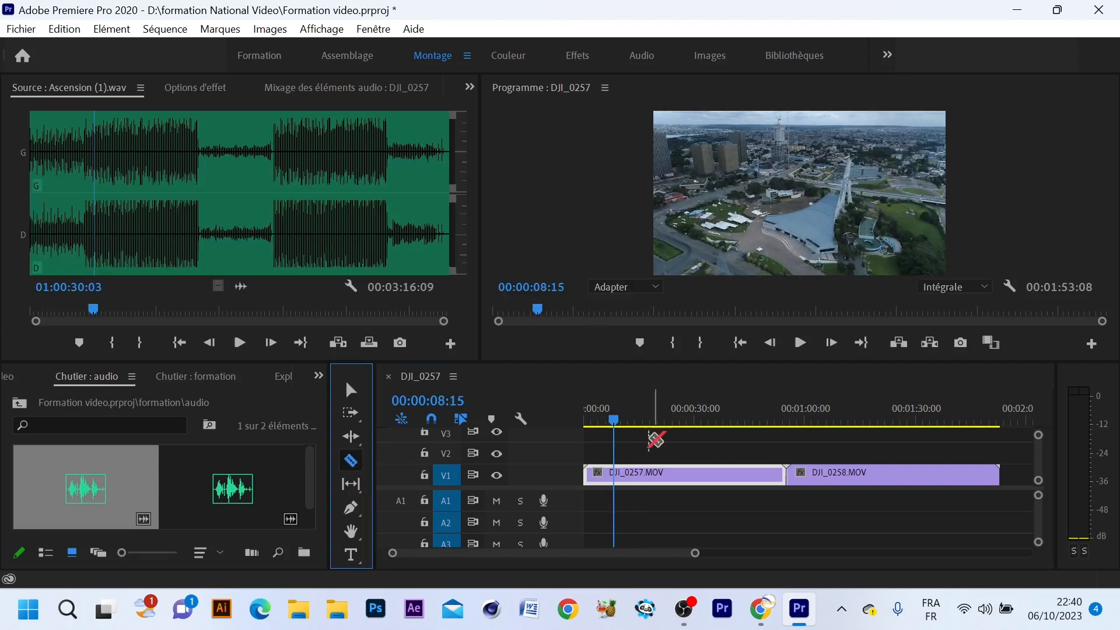
{"action": "left_click", "coordinate": [616, 473]}
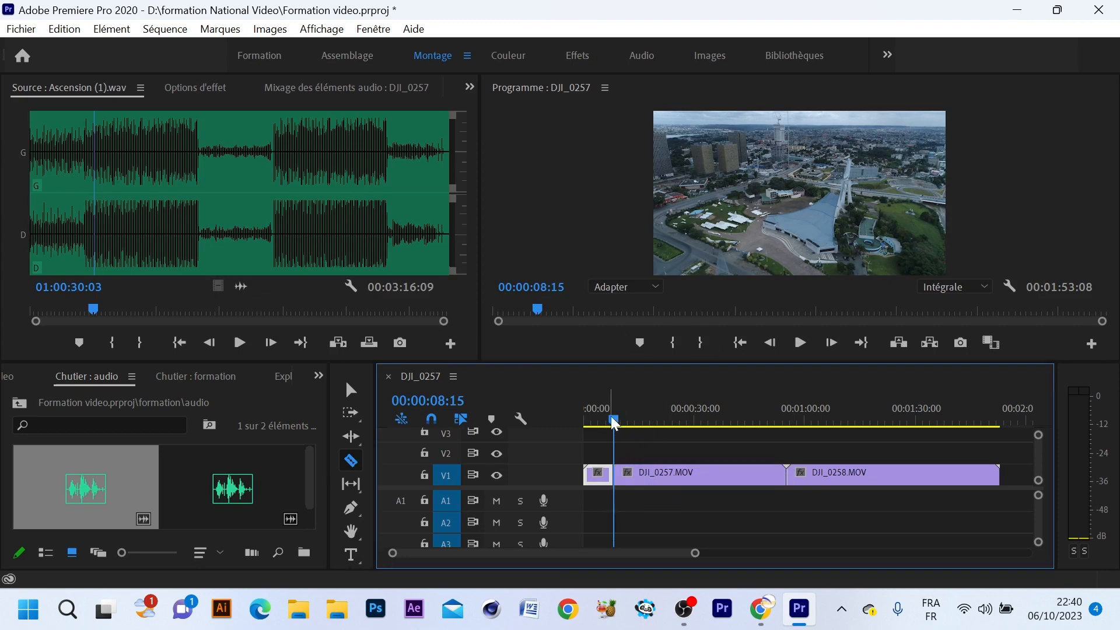
- Delete the portion of DJI_0257.MOV before the cut without closing the gap, and play the sequence from its start
{"action": "left_click_drag", "start_coordinate": [610, 418], "coordinate": [599, 439]}
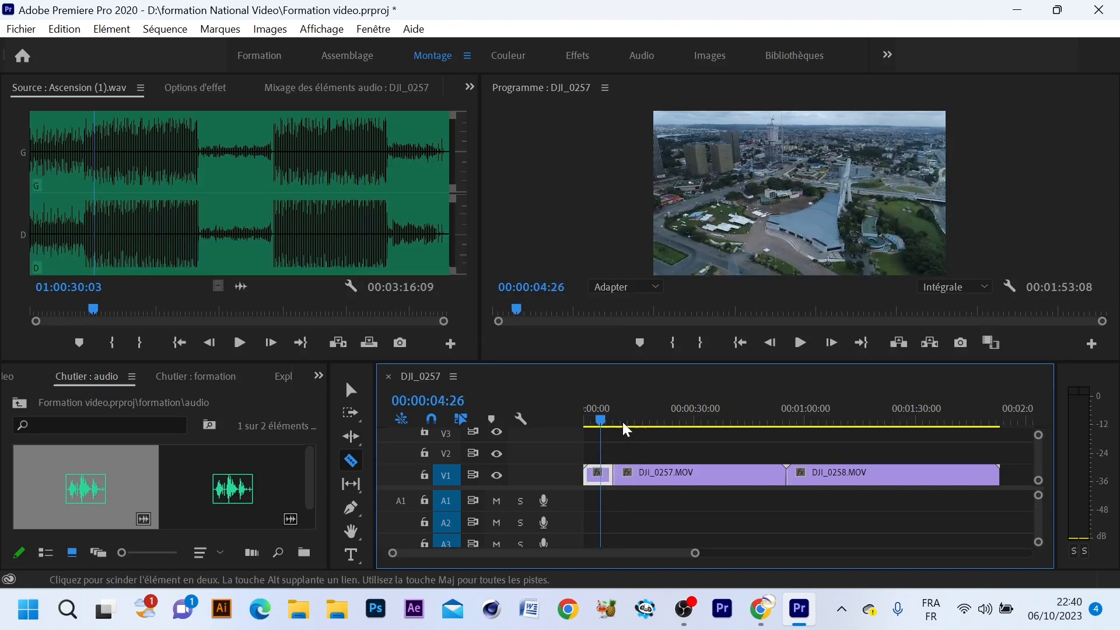
{"action": "left_click_drag", "start_coordinate": [601, 419], "coordinate": [634, 437]}
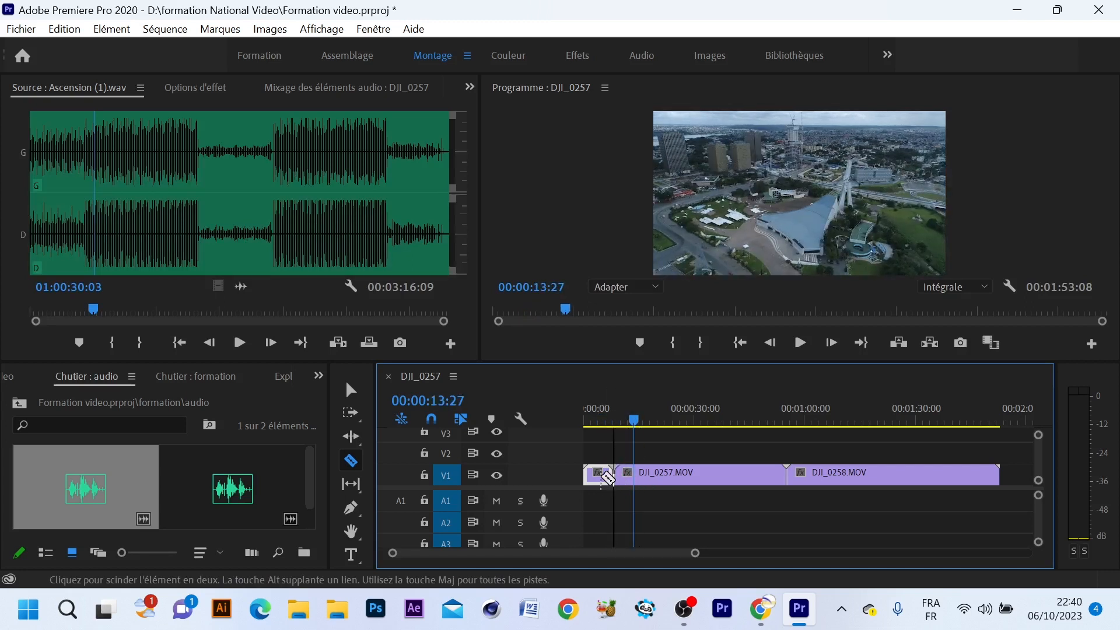
{"action": "left_click", "coordinate": [351, 390]}
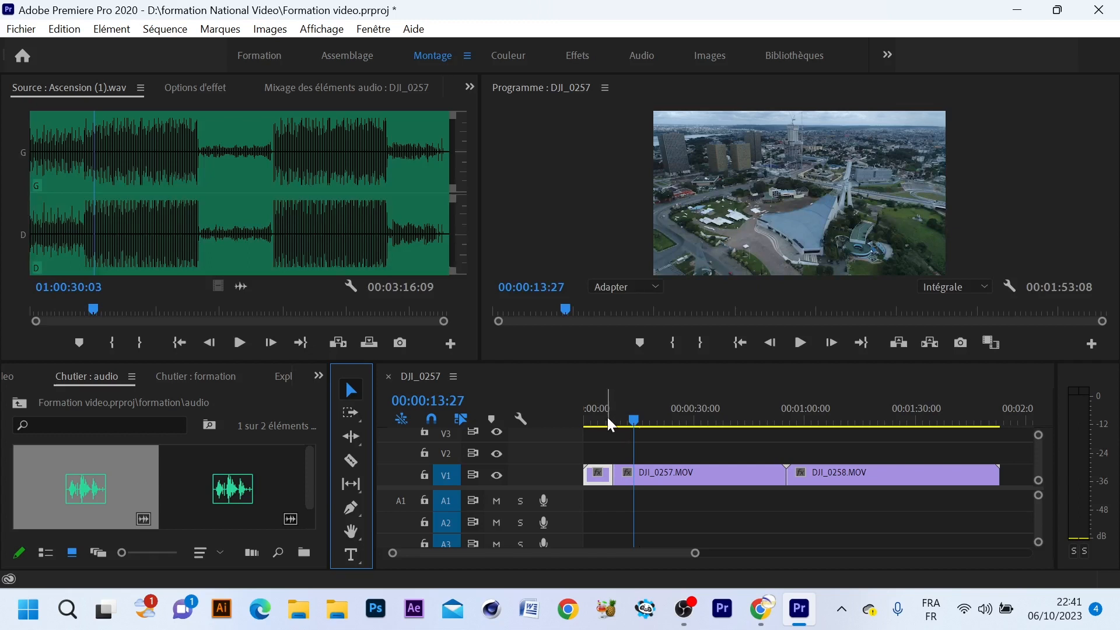
{"action": "left_click", "coordinate": [604, 475]}
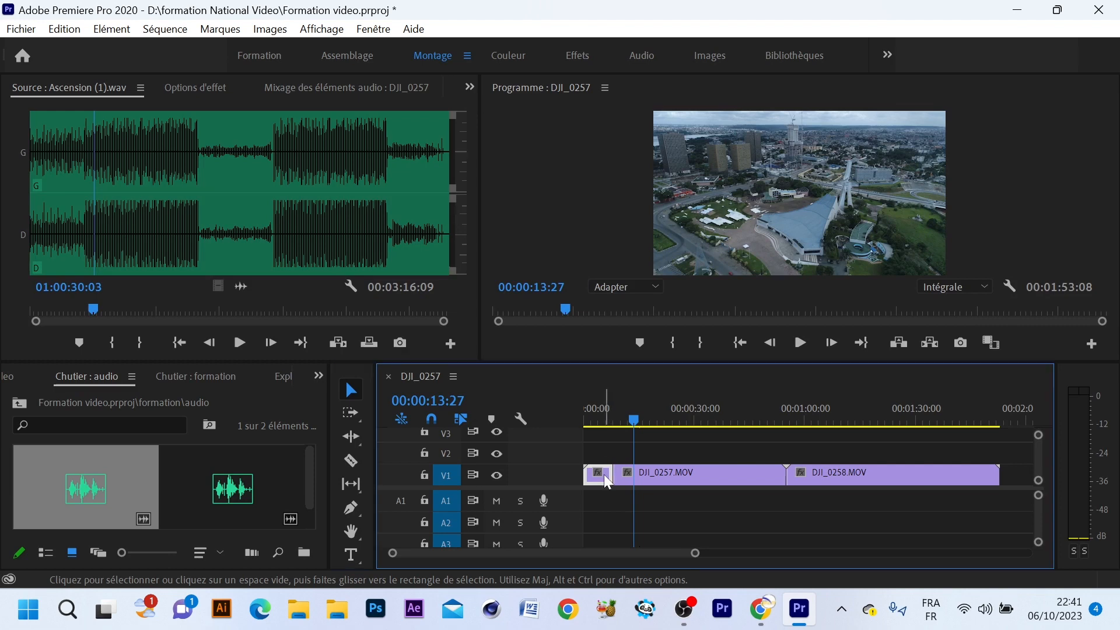
{"action": "key", "text": "Delete"}
{"action": "left_click_drag", "start_coordinate": [639, 415], "coordinate": [584, 425]}
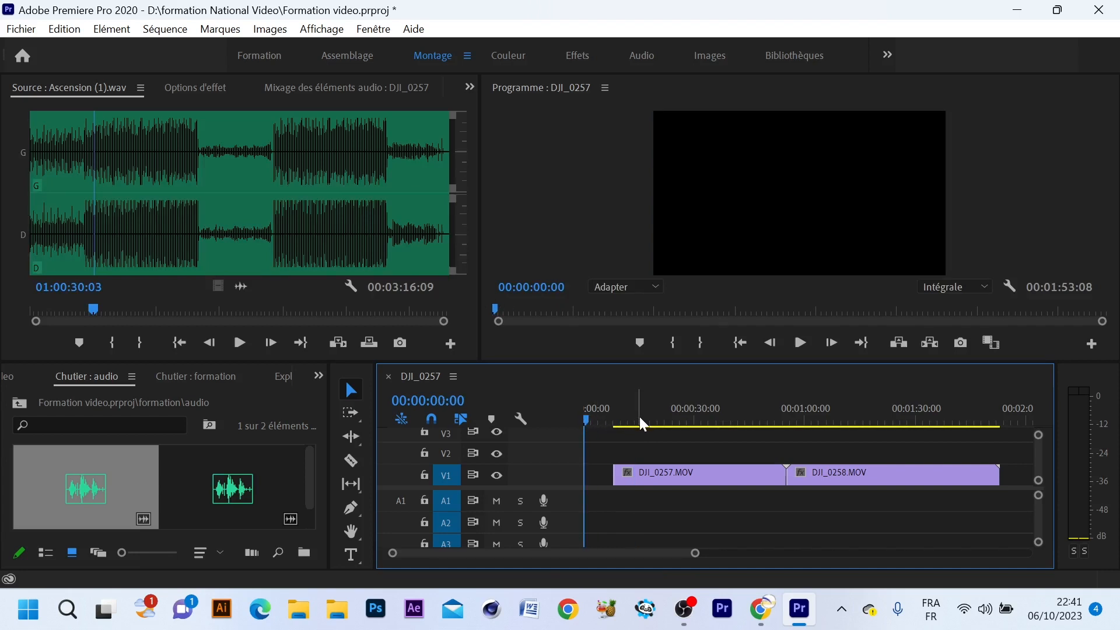
{"action": "key", "text": "space"}
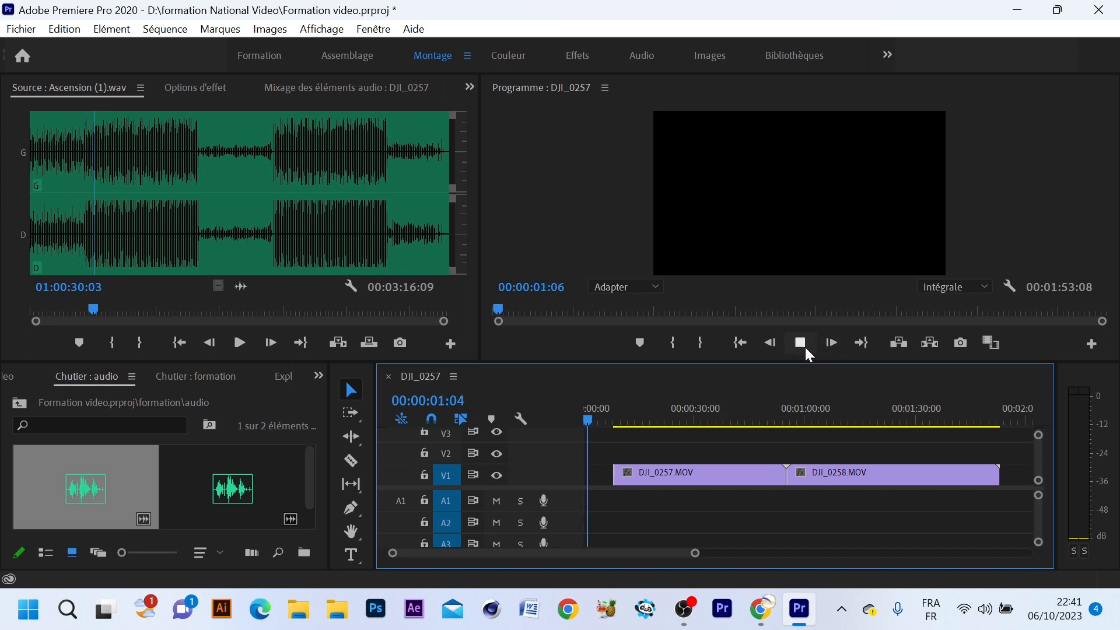
{"action": "key", "text": "space"}
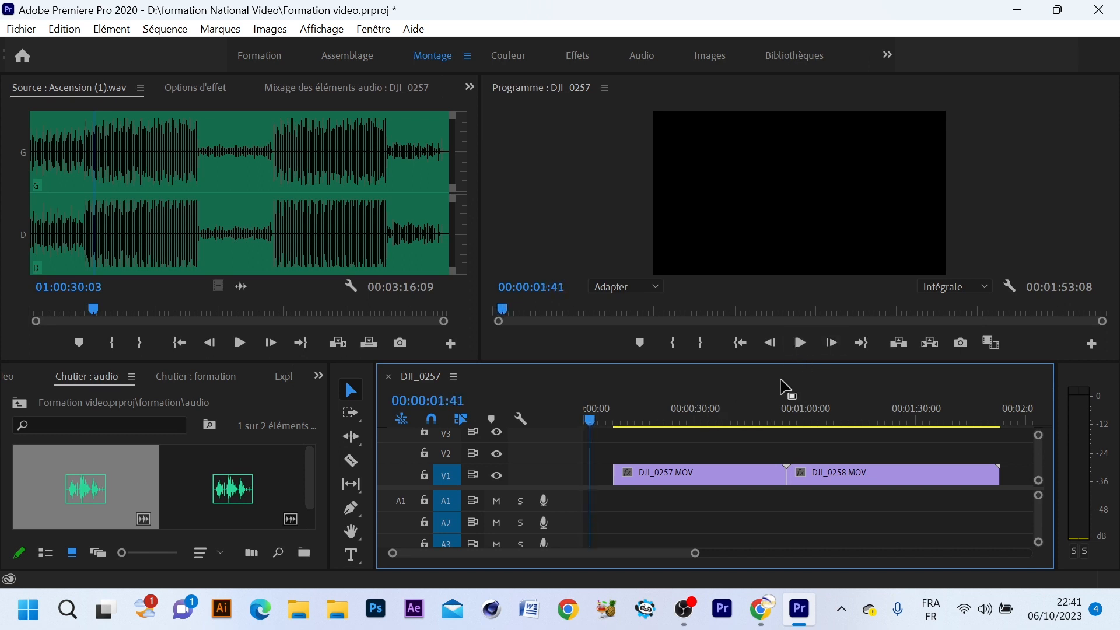
{"action": "left_click", "coordinate": [799, 344]}
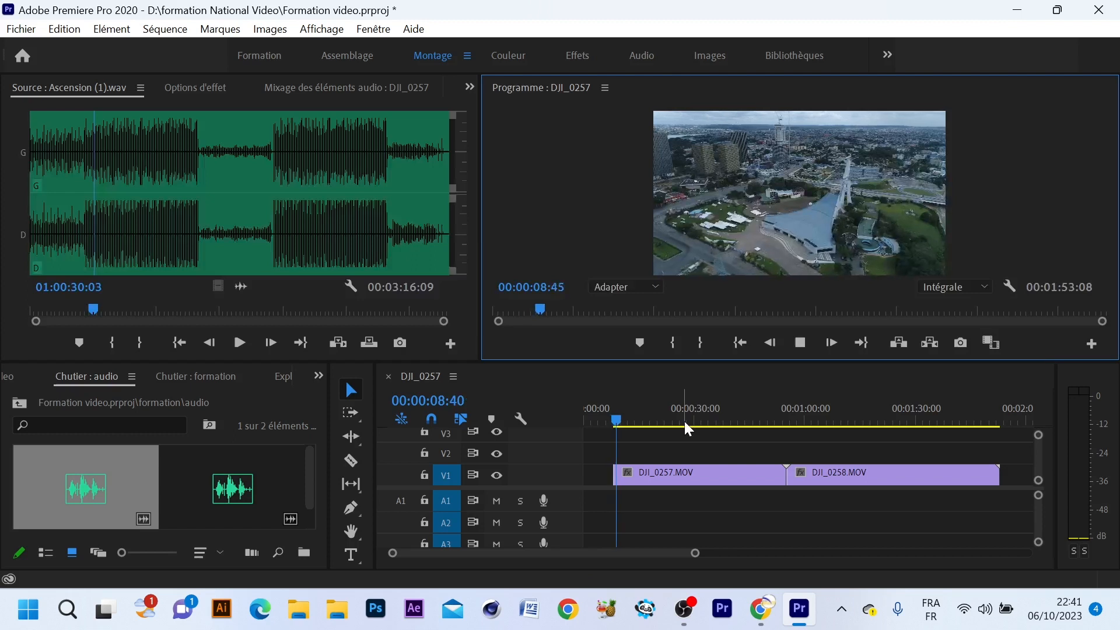
{"action": "key", "text": "space"}
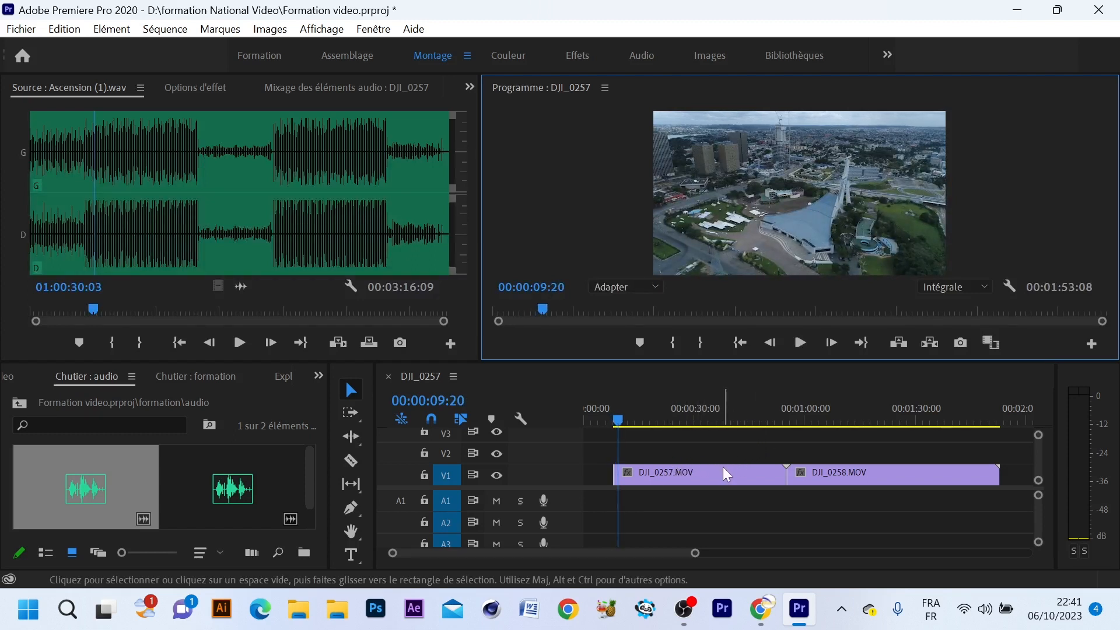
- Move both remaining clips together to the start of the sequence to close the gap, and play it from the beginning
{"action": "left_click_drag", "start_coordinate": [688, 449], "coordinate": [860, 475]}
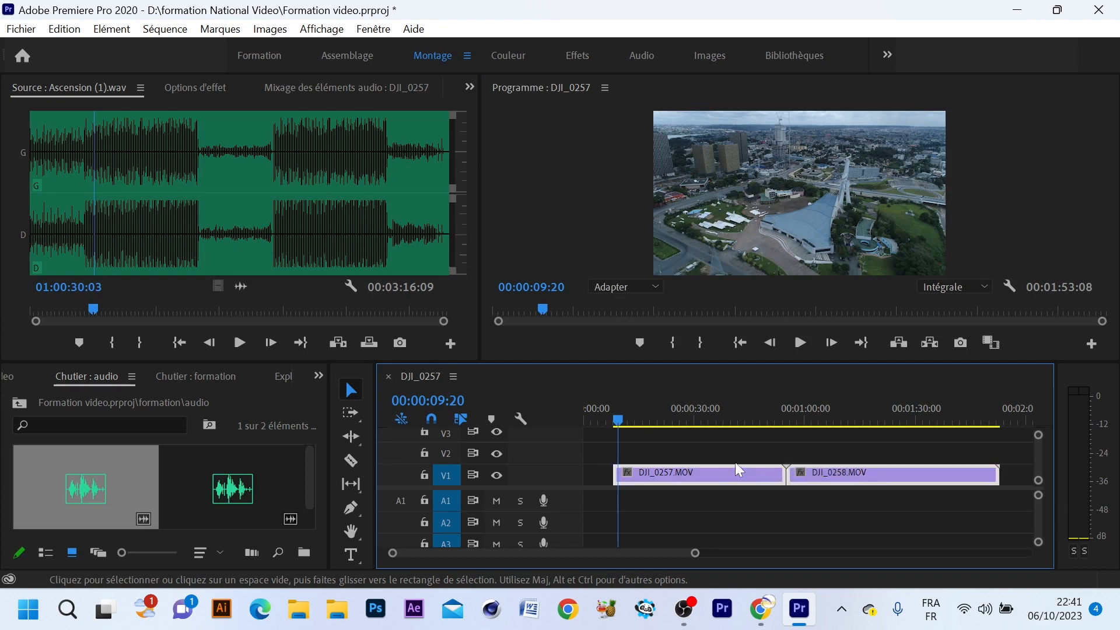
{"action": "left_click_drag", "start_coordinate": [737, 475], "coordinate": [687, 485]}
{"action": "left_click", "coordinate": [584, 420]}
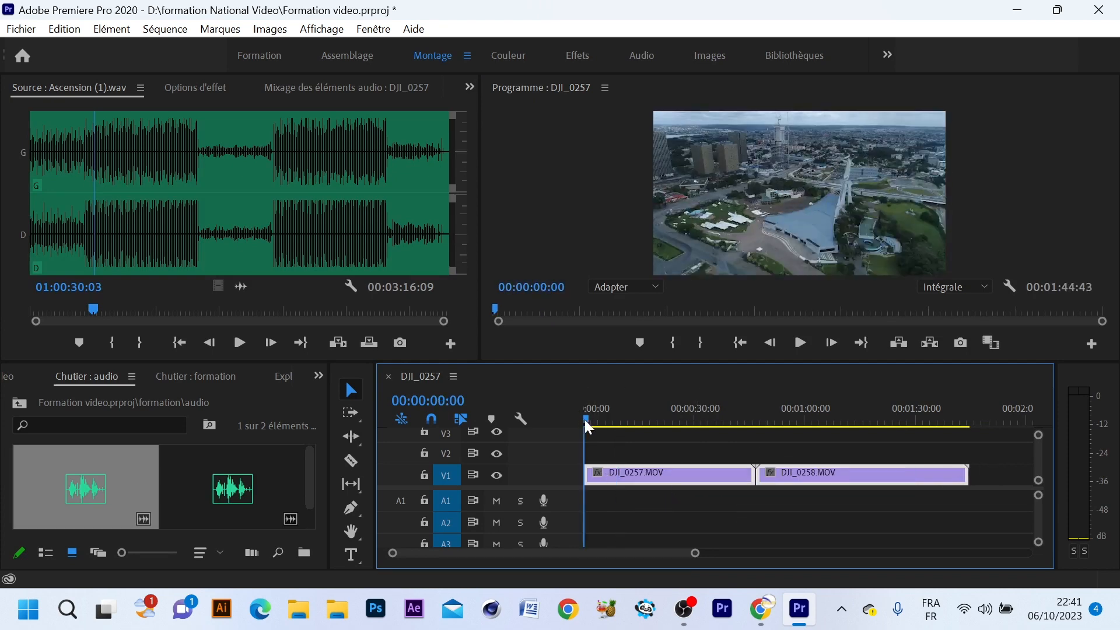
{"action": "left_click", "coordinate": [800, 343]}
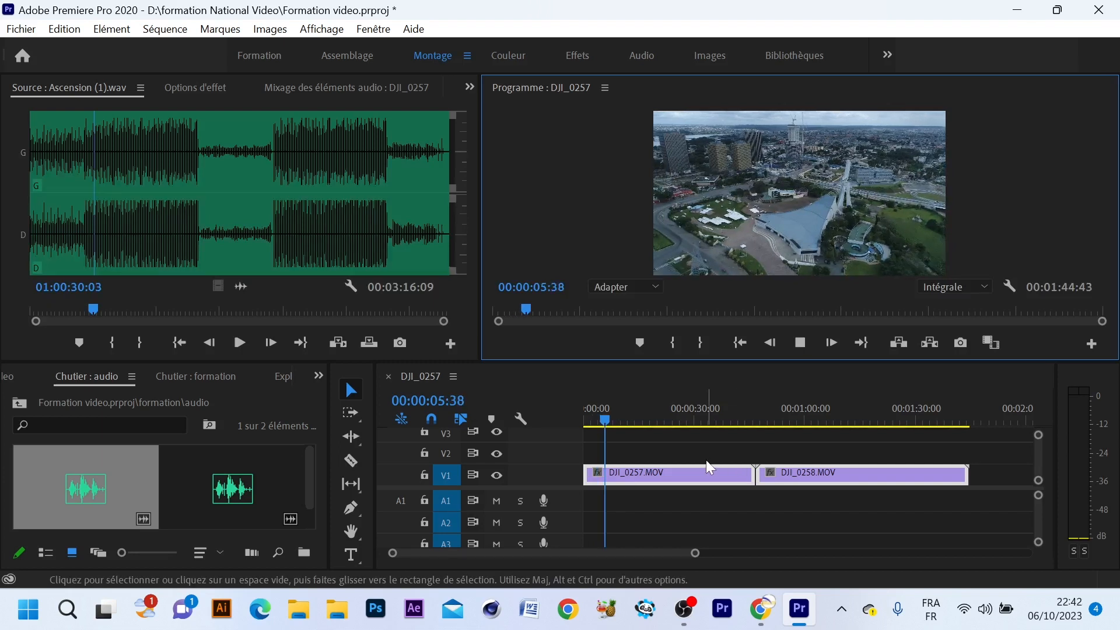
{"action": "key", "text": "space"}
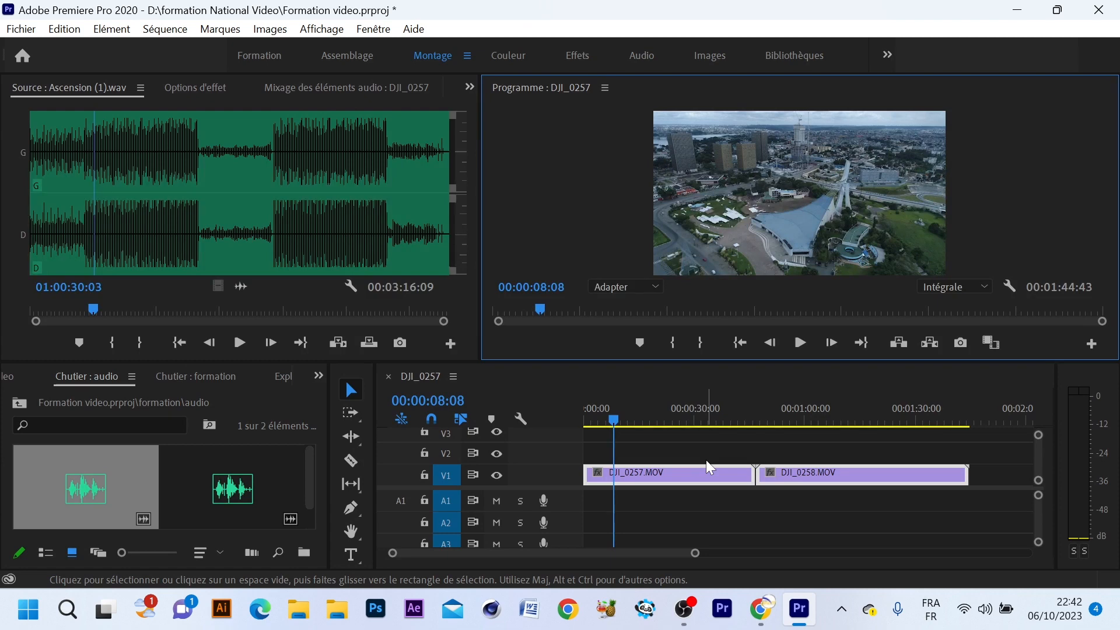
- Undo the clip move, the deletion of the opening portion and the cut in DJI_0257.MOV
{"action": "key", "text": "ctrl+z"}
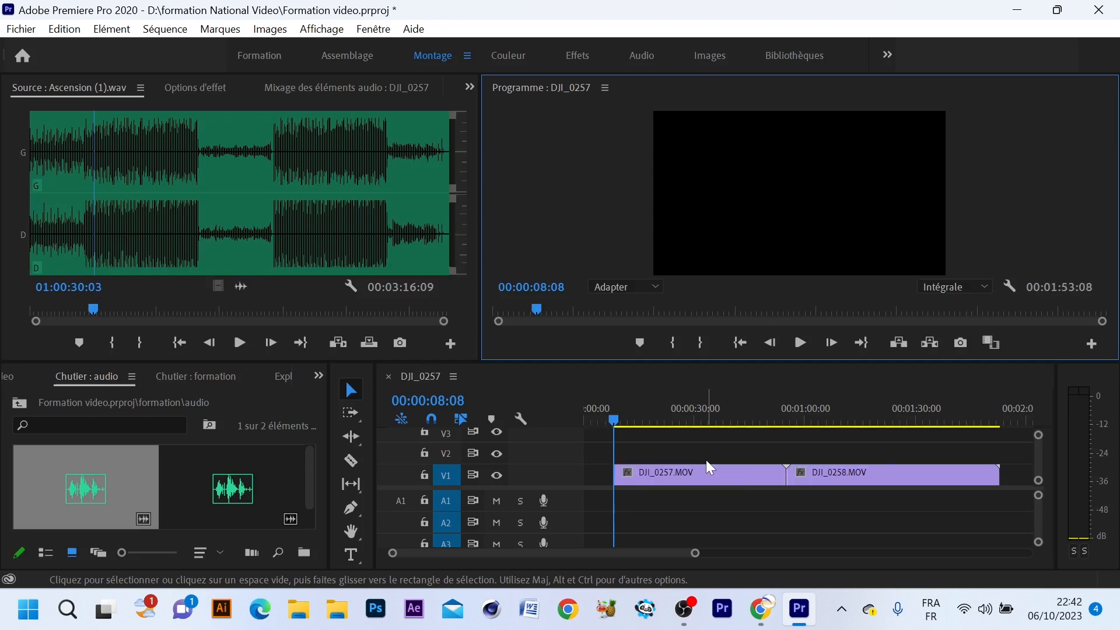
{"action": "key", "text": "ctrl+z"}
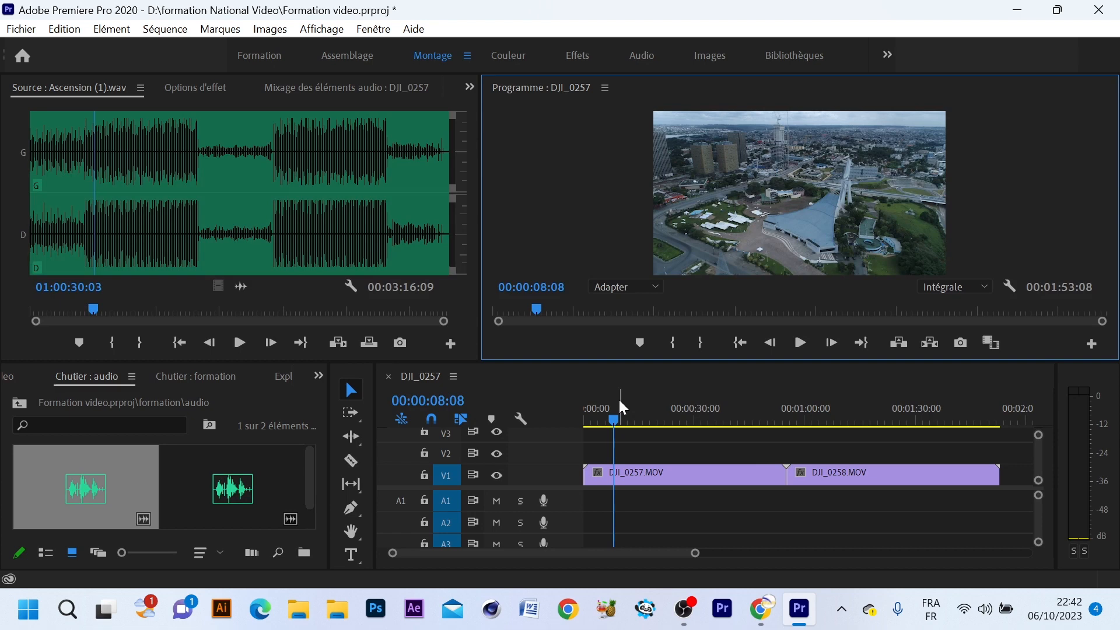
- Split the selected DJI_0257.MOV clip at 00:00:10:34 with the add-edit command
{"action": "left_click", "coordinate": [615, 418]}
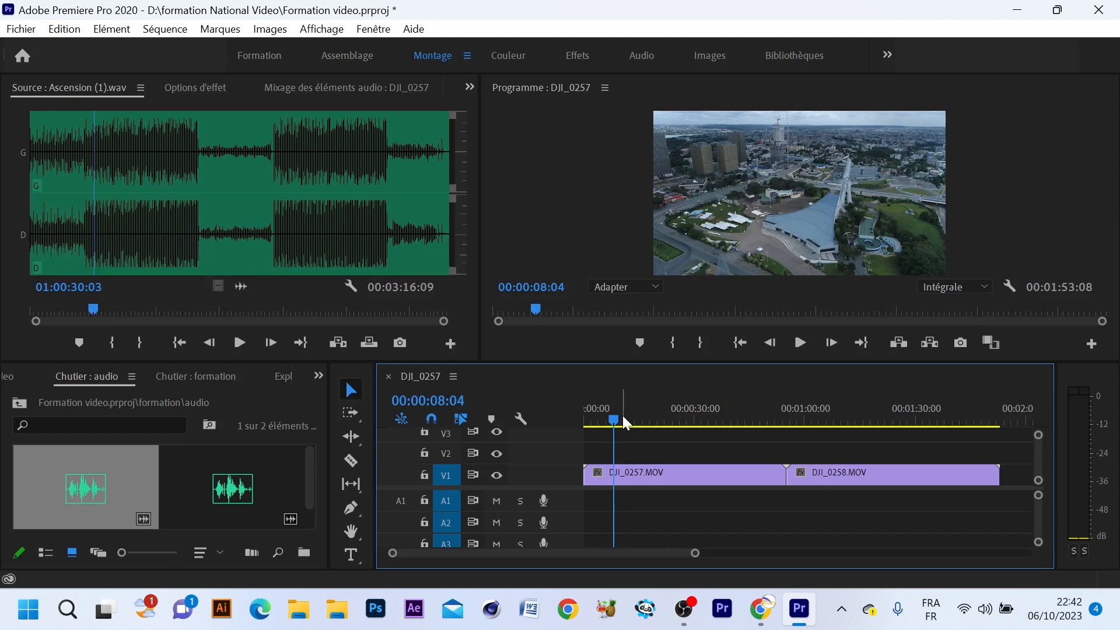
{"action": "mouse_move", "coordinate": [611, 418]}
{"action": "left_mouse_down"}
{"action": "mouse_move", "coordinate": [638, 418]}
{"action": "mouse_move", "coordinate": [618, 421]}
{"action": "left_mouse_up"}
{"action": "left_click", "coordinate": [638, 476]}
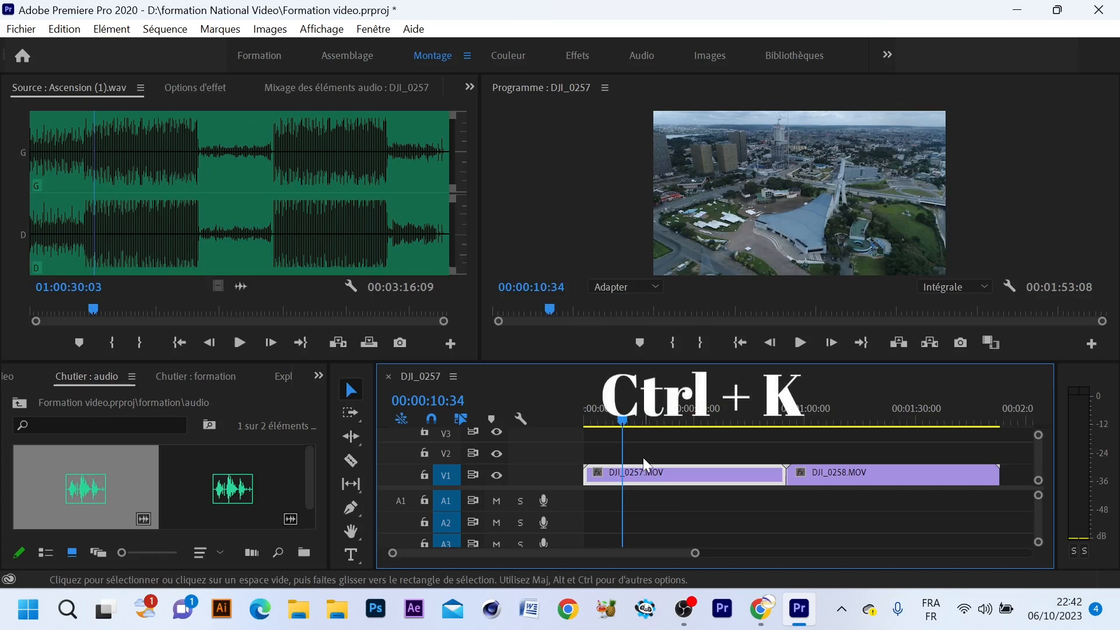
{"action": "key", "text": "ctrl+k"}
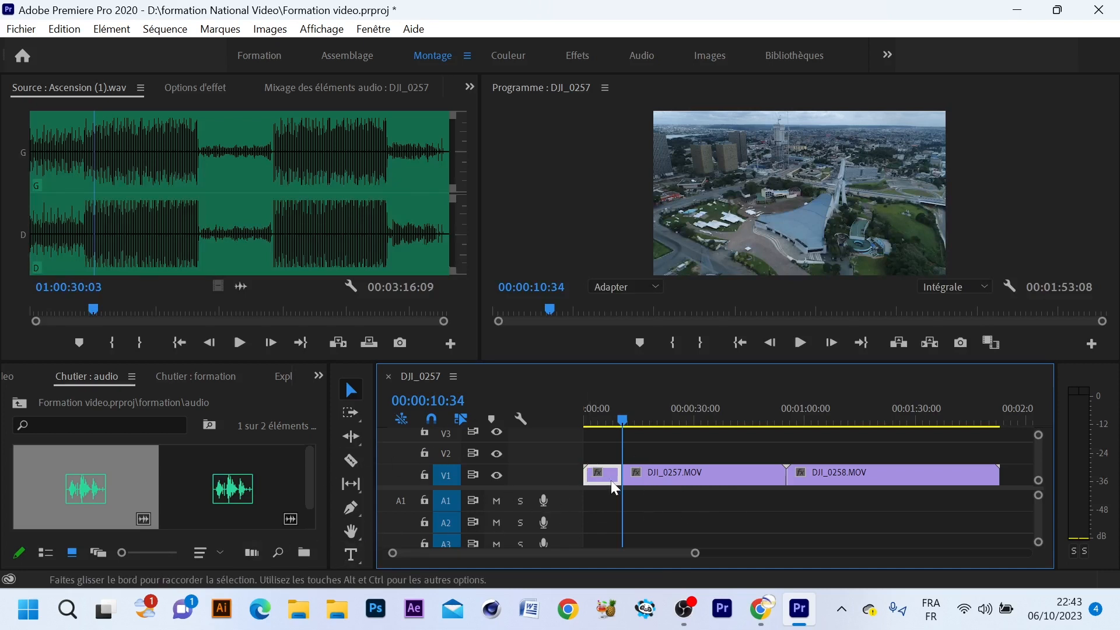
- Ripple-delete the opening portion of DJI_0257.MOV so the following clips close the gap, and play the sequence from the start
{"action": "left_click", "coordinate": [604, 419]}
{"action": "left_click_drag", "start_coordinate": [606, 415], "coordinate": [609, 422]}
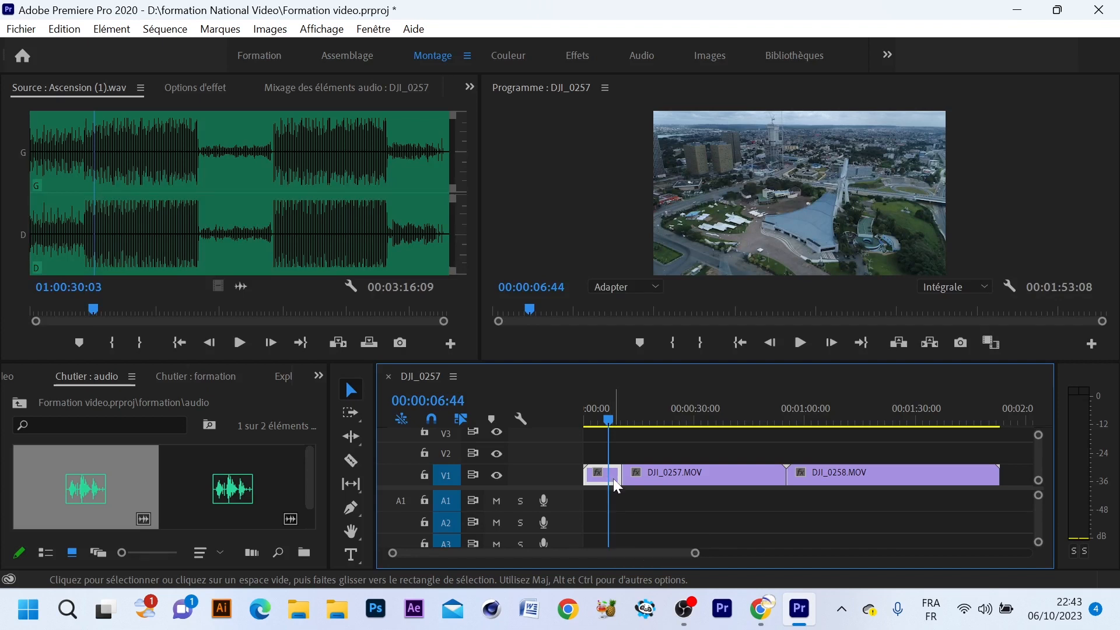
{"action": "left_click", "coordinate": [601, 471]}
{"action": "left_click", "coordinate": [604, 471]}
{"action": "left_click", "coordinate": [607, 469]}
{"action": "left_click", "coordinate": [611, 470]}
{"action": "right_click", "coordinate": [610, 466]}
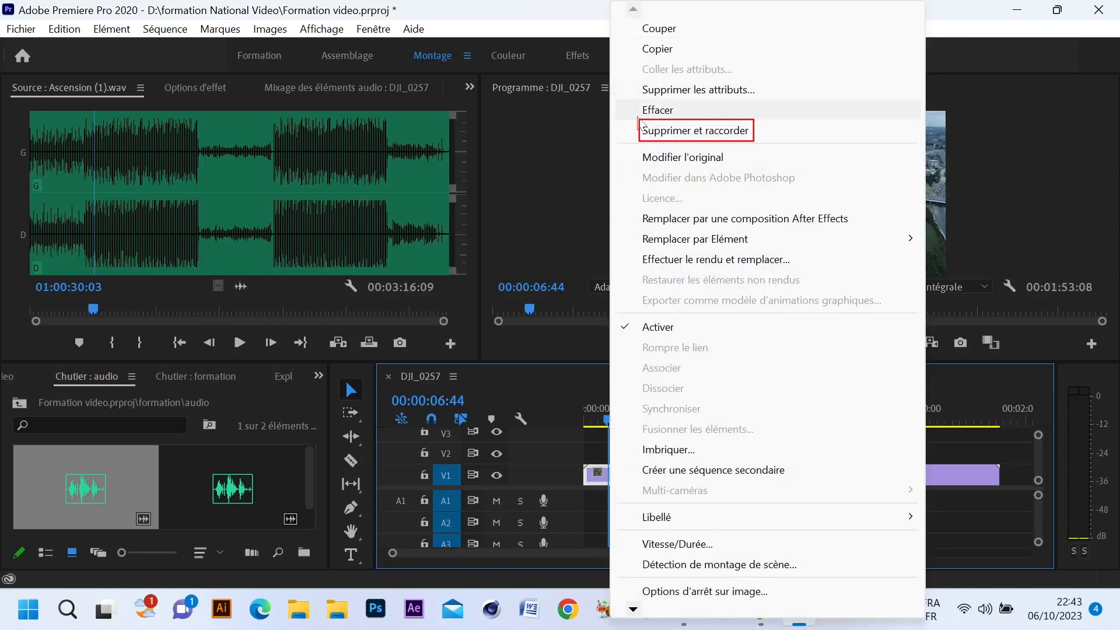
{"action": "left_click", "coordinate": [668, 131]}
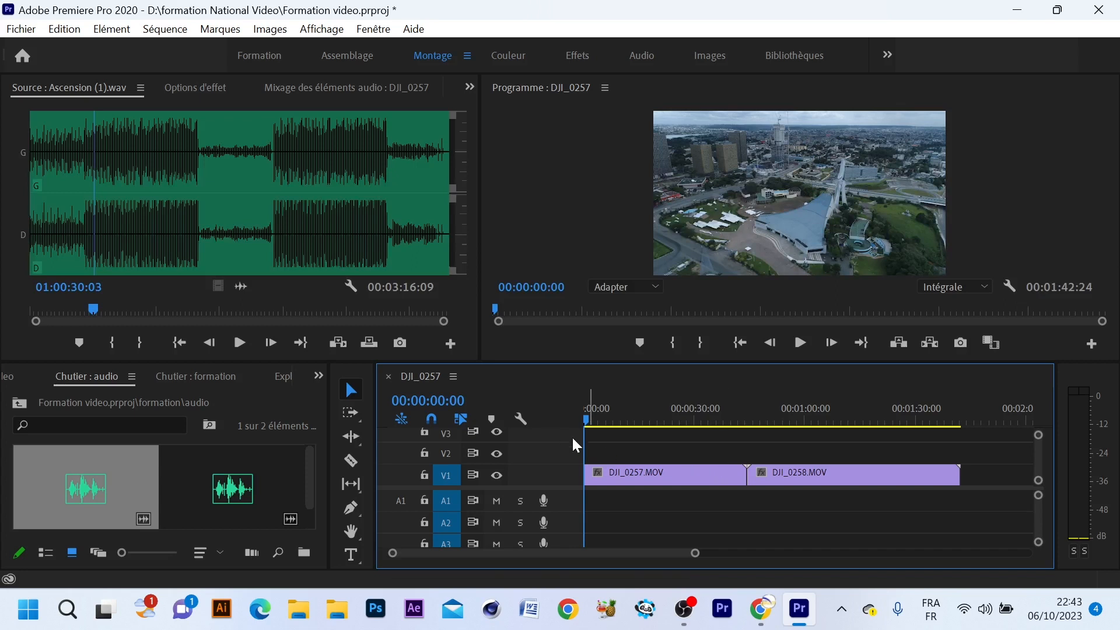
{"action": "mouse_move", "coordinate": [588, 423]}
{"action": "left_mouse_down"}
{"action": "mouse_move", "coordinate": [599, 420]}
{"action": "mouse_move", "coordinate": [582, 419]}
{"action": "left_mouse_up"}
{"action": "key", "text": "space"}
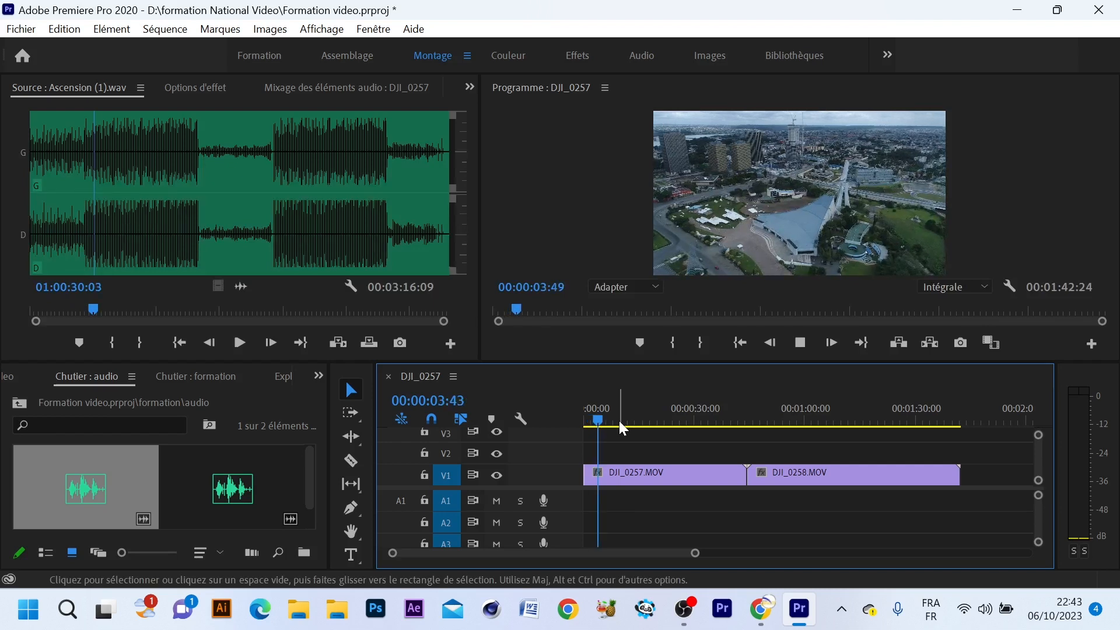
{"action": "key", "text": "space"}
- Split the DJI_0257.MOV clip at 00:00:36:04 with the Razor tool
{"action": "left_click_drag", "start_coordinate": [640, 429], "coordinate": [695, 417]}
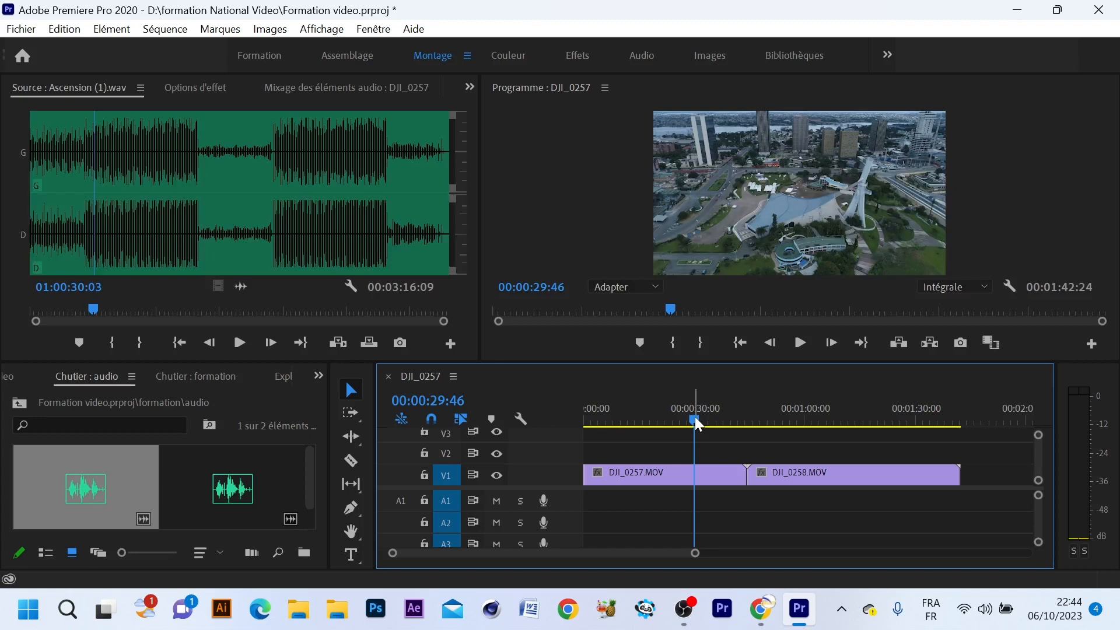
{"action": "left_click_drag", "start_coordinate": [694, 417], "coordinate": [720, 419]}
{"action": "left_click", "coordinate": [719, 475]}
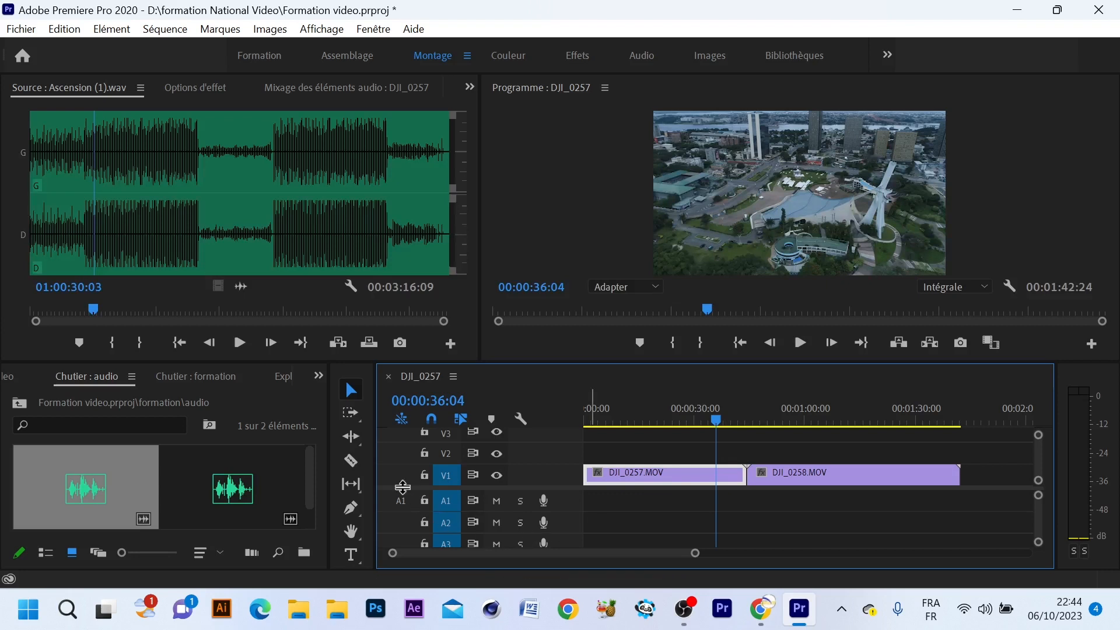
{"action": "left_click", "coordinate": [350, 461]}
{"action": "left_click", "coordinate": [719, 473]}
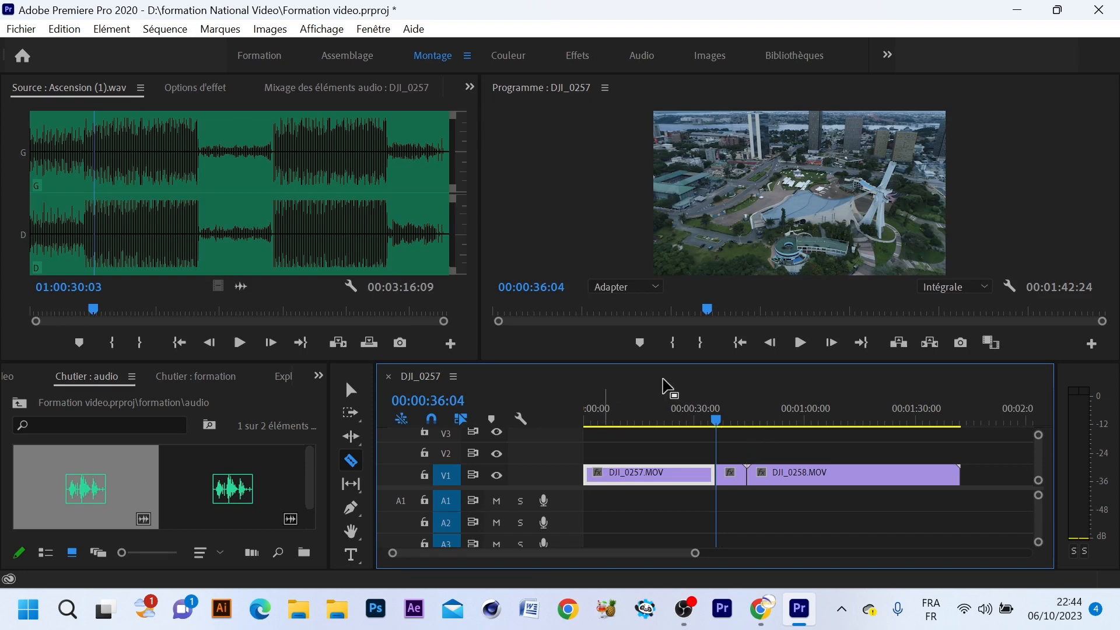
- Scrub through the short end portion of DJI_0257.MOV after the cut and select it with the Selection tool
{"action": "left_click_drag", "start_coordinate": [726, 414], "coordinate": [735, 453]}
{"action": "left_click", "coordinate": [350, 390]}
{"action": "left_click", "coordinate": [732, 474]}
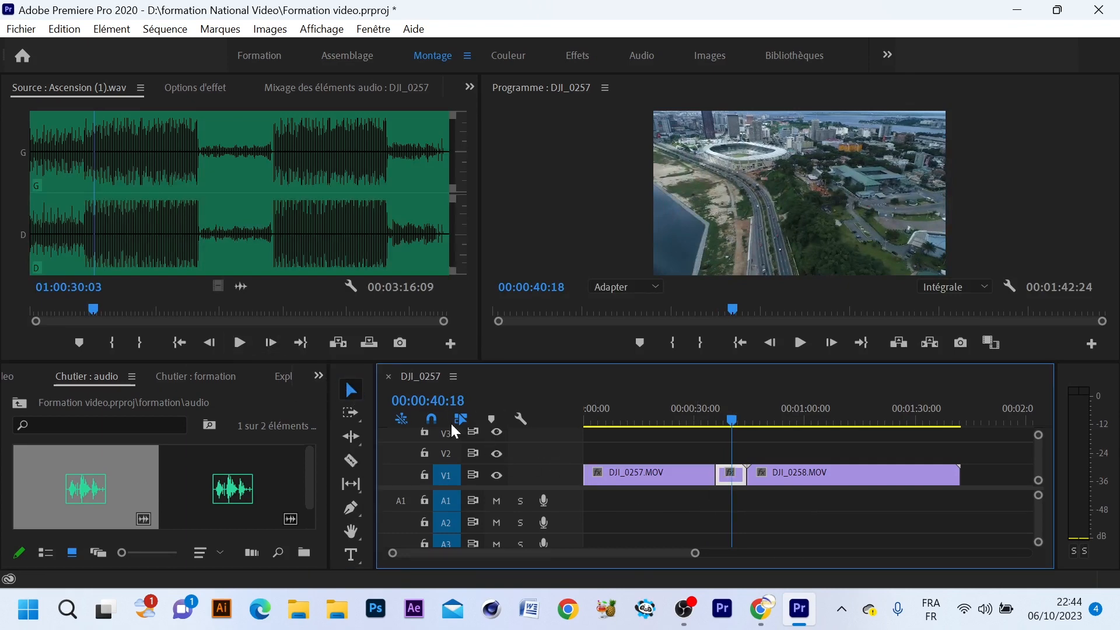
{"action": "right_click", "coordinate": [740, 478]}
{"action": "left_click", "coordinate": [734, 476]}
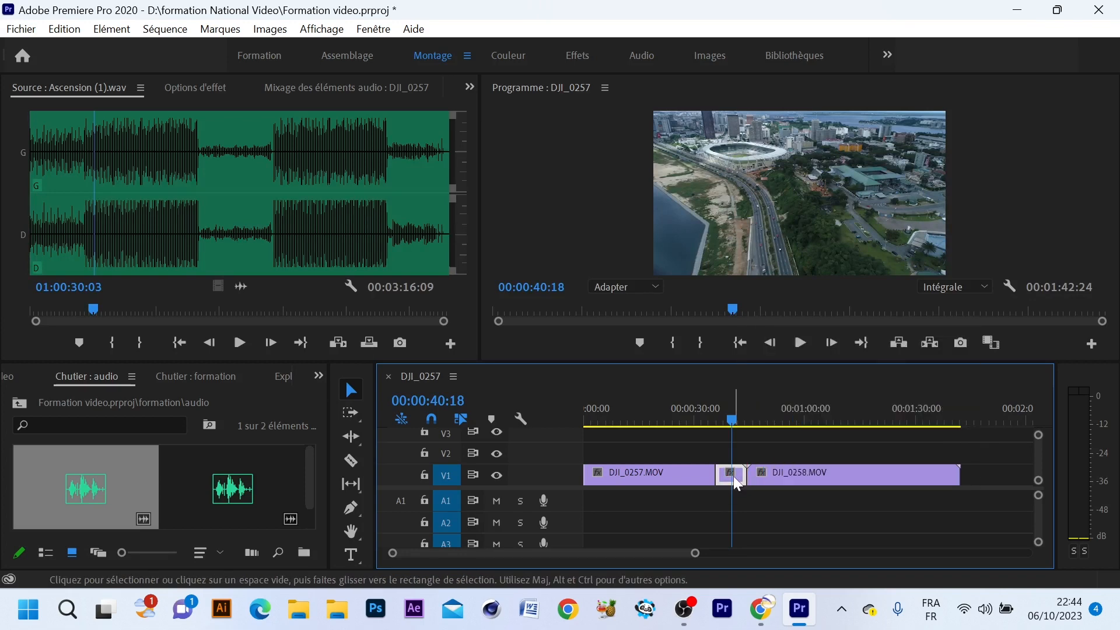
{"action": "right_click", "coordinate": [733, 476]}
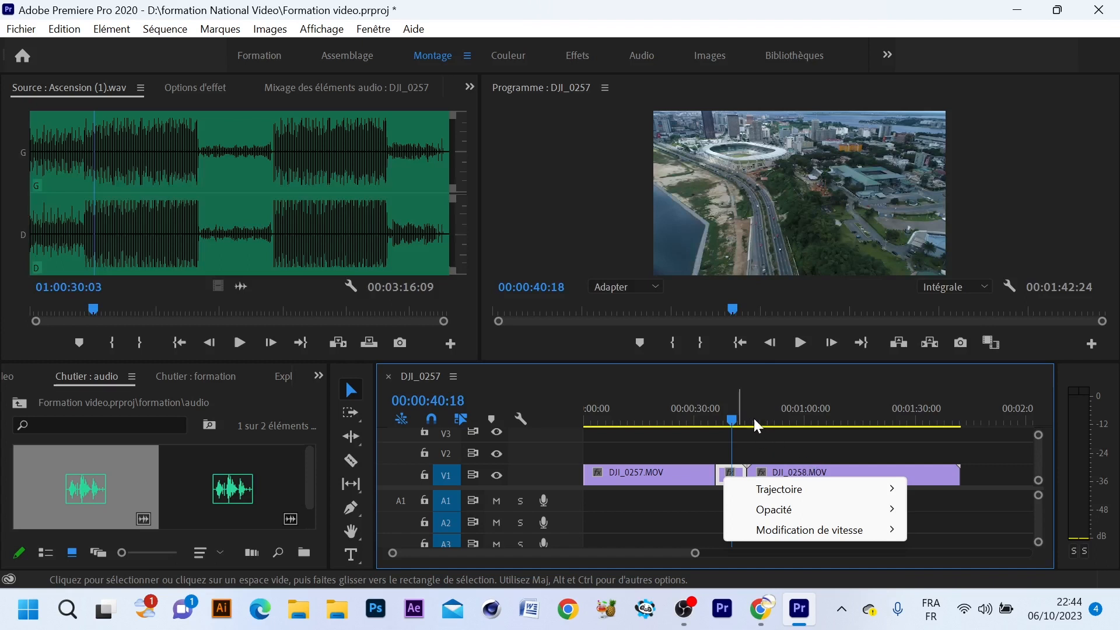
{"action": "left_click", "coordinate": [728, 418]}
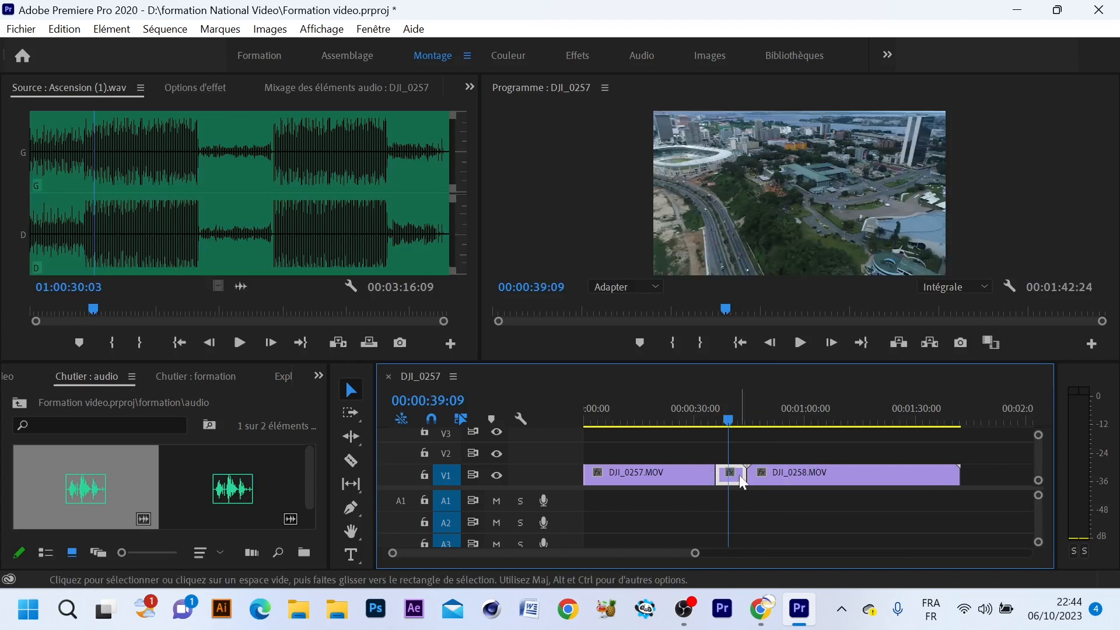
- Review the short end portion of DJI_0257.MOV and ripple-delete it so DJI_0258.MOV closes the gap
{"action": "left_click_drag", "start_coordinate": [691, 558], "coordinate": [825, 560]}
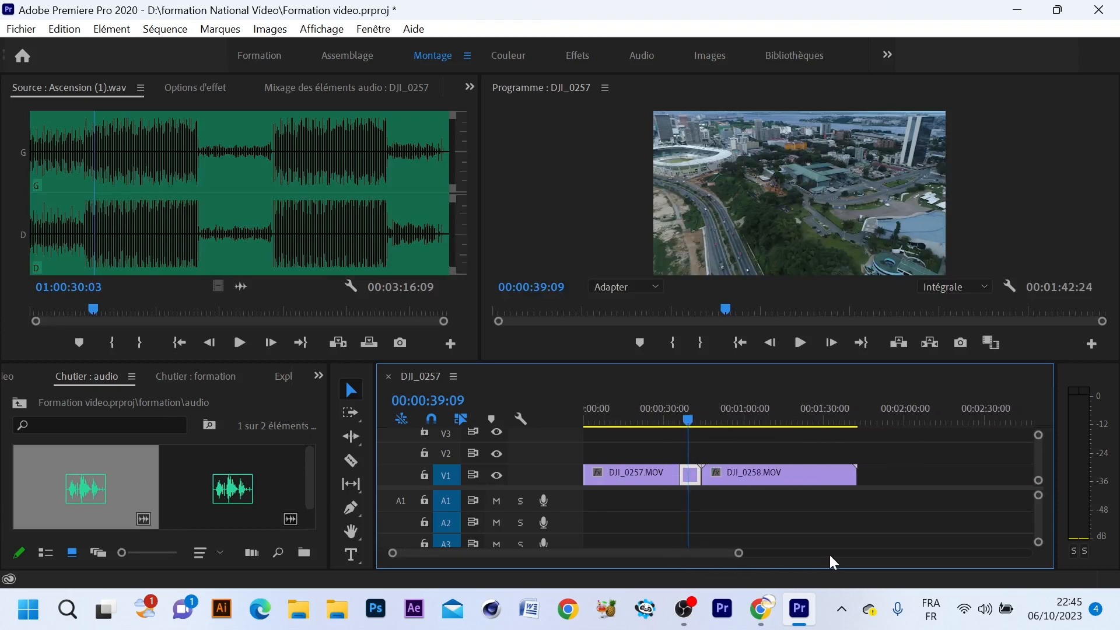
{"action": "key", "text": "="}
{"action": "key", "text": "="}
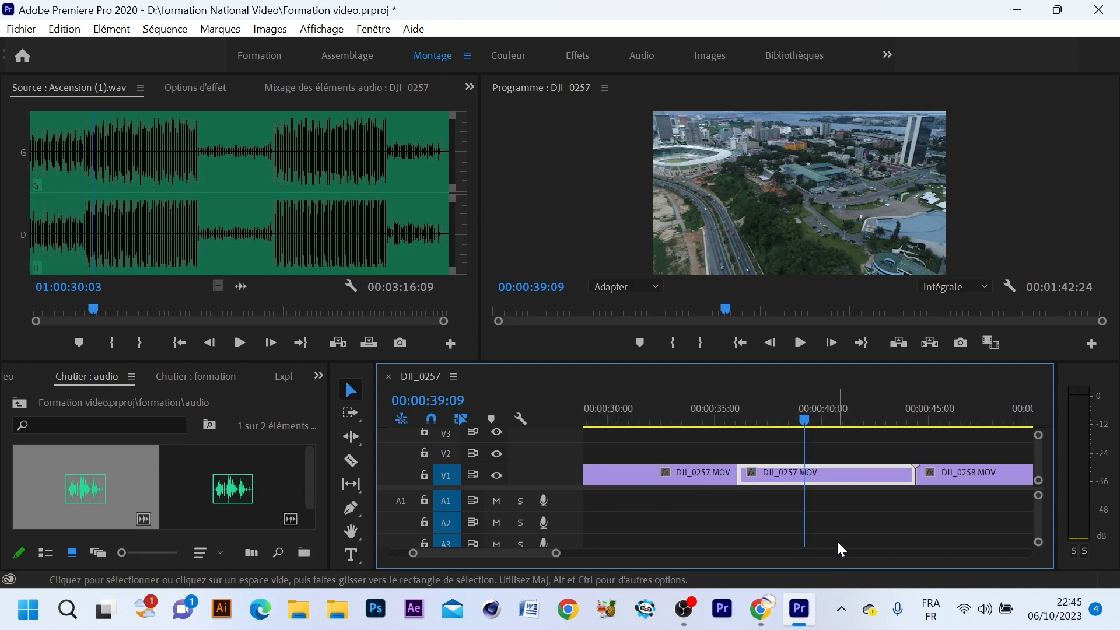
{"action": "key", "text": "="}
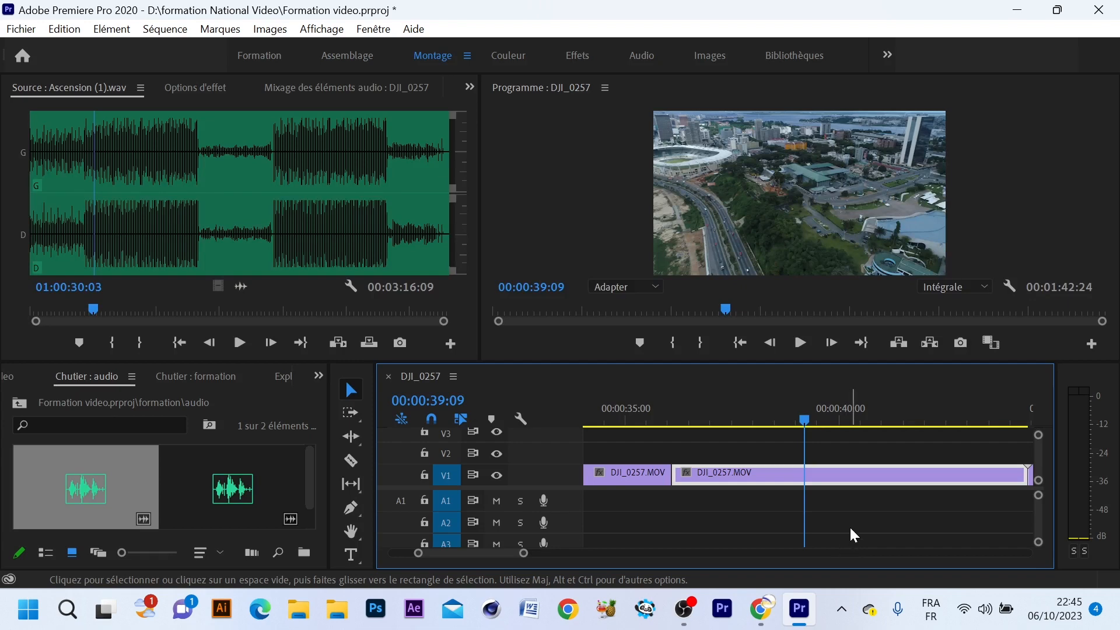
{"action": "left_click", "coordinate": [794, 417]}
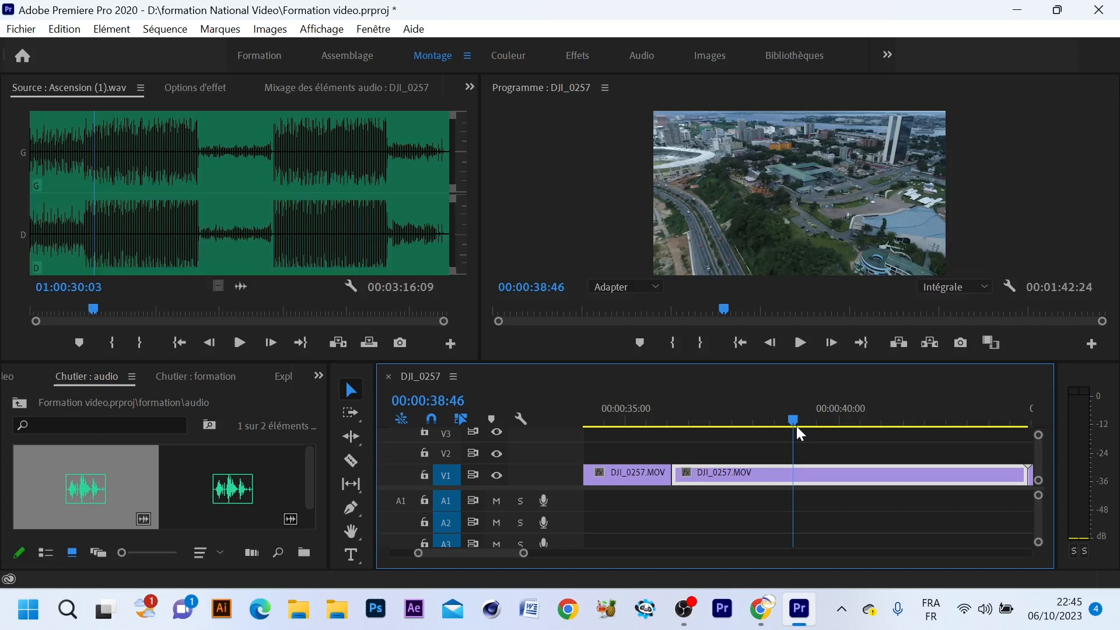
{"action": "key", "text": "minus"}
{"action": "left_click", "coordinate": [784, 412]}
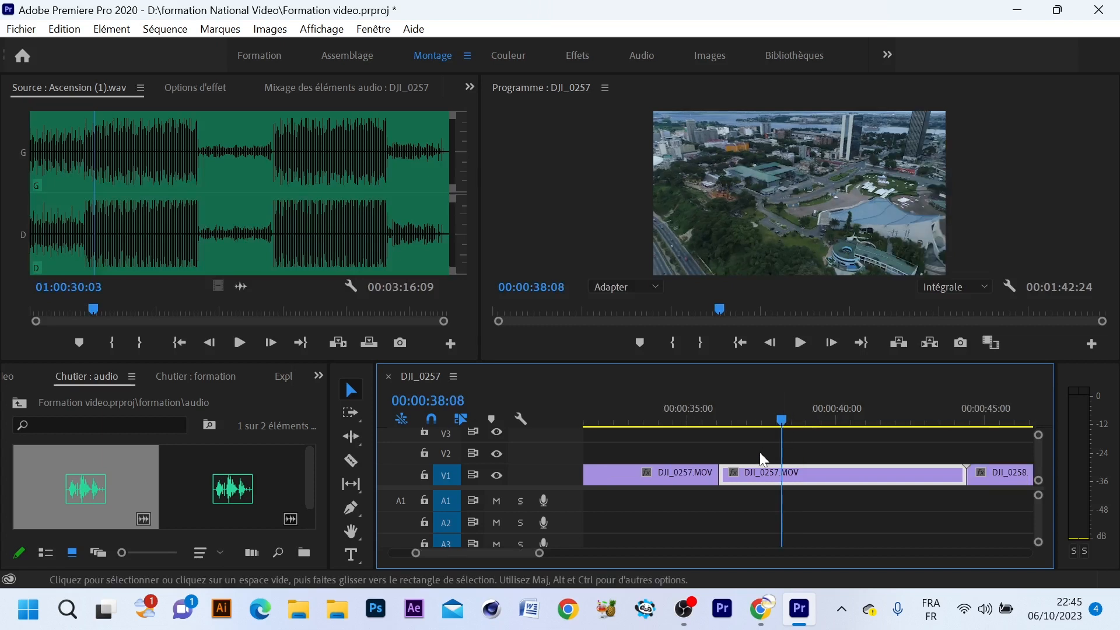
{"action": "left_click_drag", "start_coordinate": [790, 419], "coordinate": [888, 428]}
{"action": "right_click", "coordinate": [815, 475]}
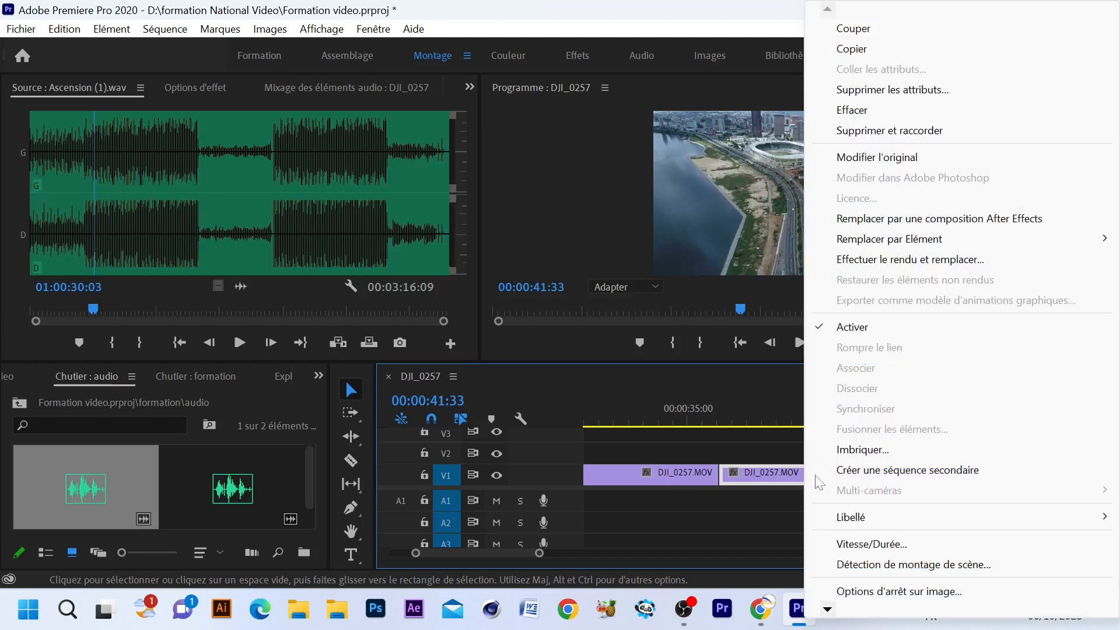
{"action": "left_click", "coordinate": [880, 132]}
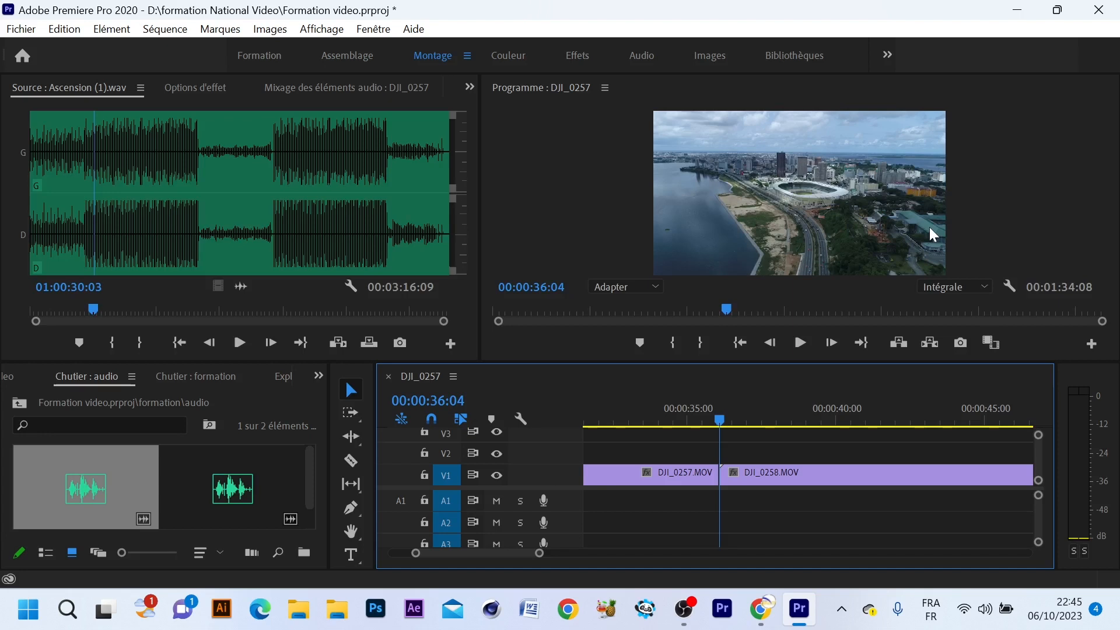
- Undo the ripple deletion of the end portion and the cut at 00:00:36:04 in DJI_0257.MOV
{"action": "left_click", "coordinate": [705, 419]}
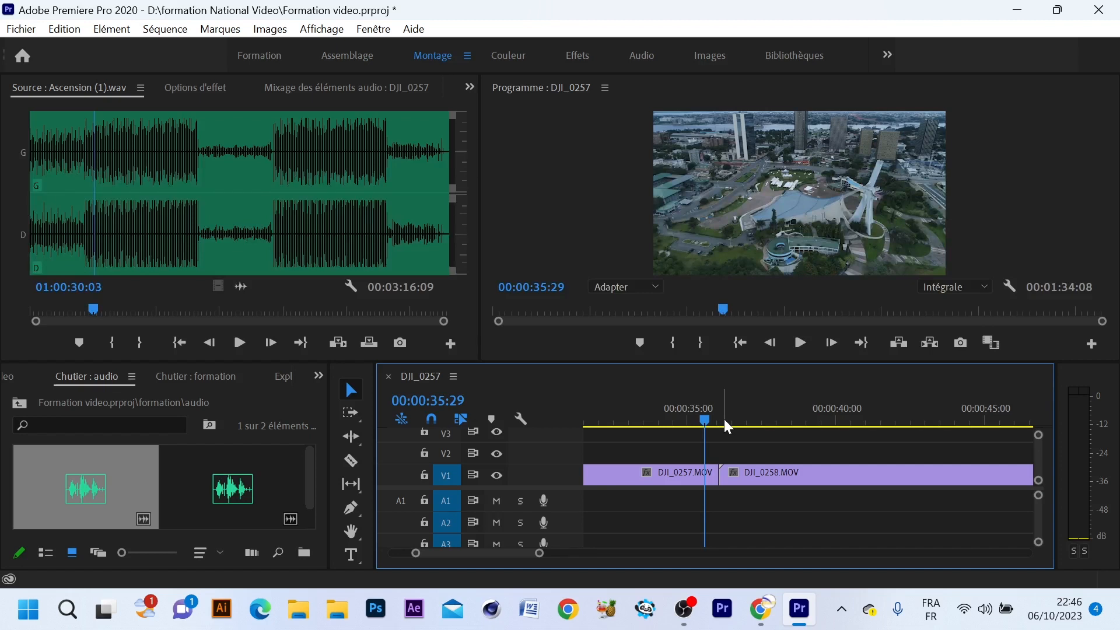
{"action": "key", "text": "ctrl+shift+v"}
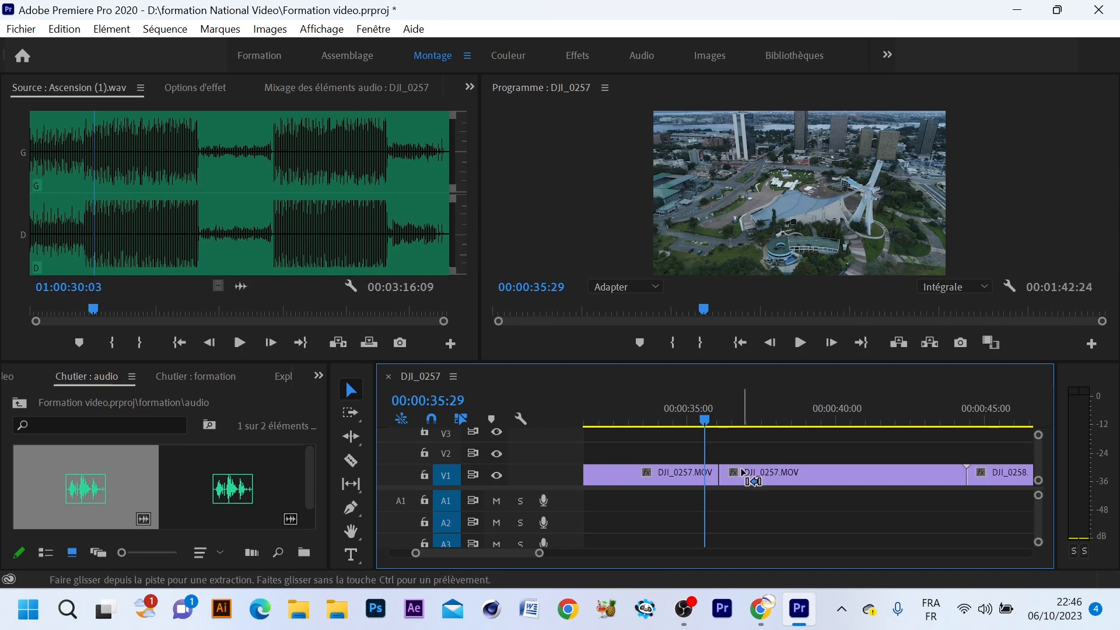
{"action": "key", "text": "ctrl+z"}
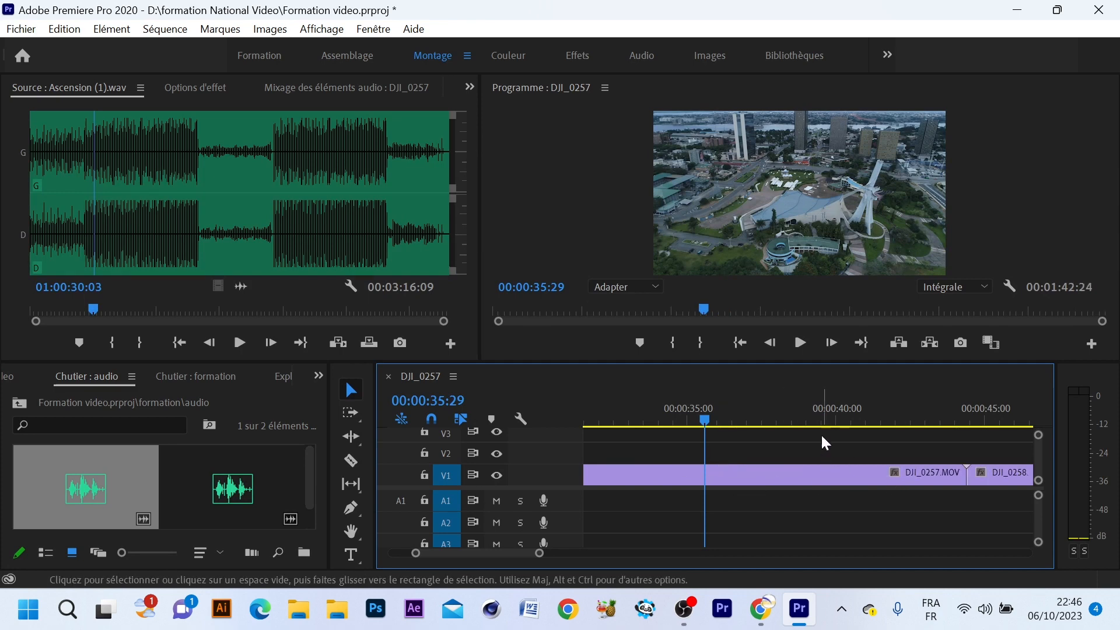
- Split the DJI_0257.MOV clip at 00:00:38:06 with the add-edit command
{"action": "left_click", "coordinate": [802, 418]}
{"action": "mouse_move", "coordinate": [801, 419]}
{"action": "left_mouse_down"}
{"action": "mouse_move", "coordinate": [709, 428]}
{"action": "mouse_move", "coordinate": [838, 419]}
{"action": "mouse_move", "coordinate": [782, 426]}
{"action": "left_mouse_up"}
{"action": "left_click", "coordinate": [784, 473]}
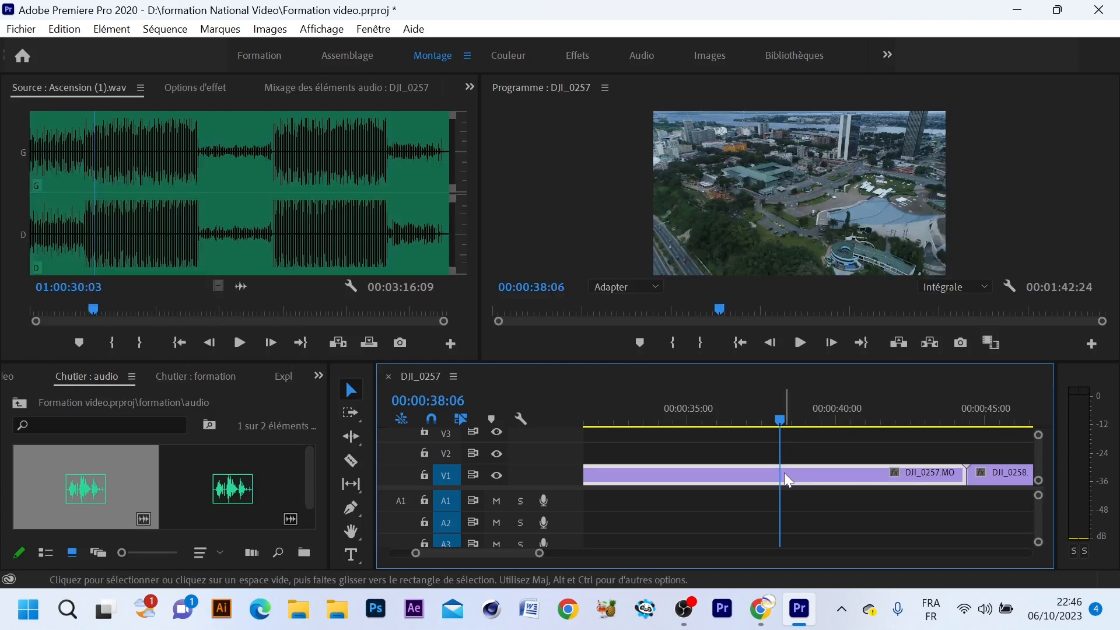
{"action": "key", "text": "ctrl+k"}
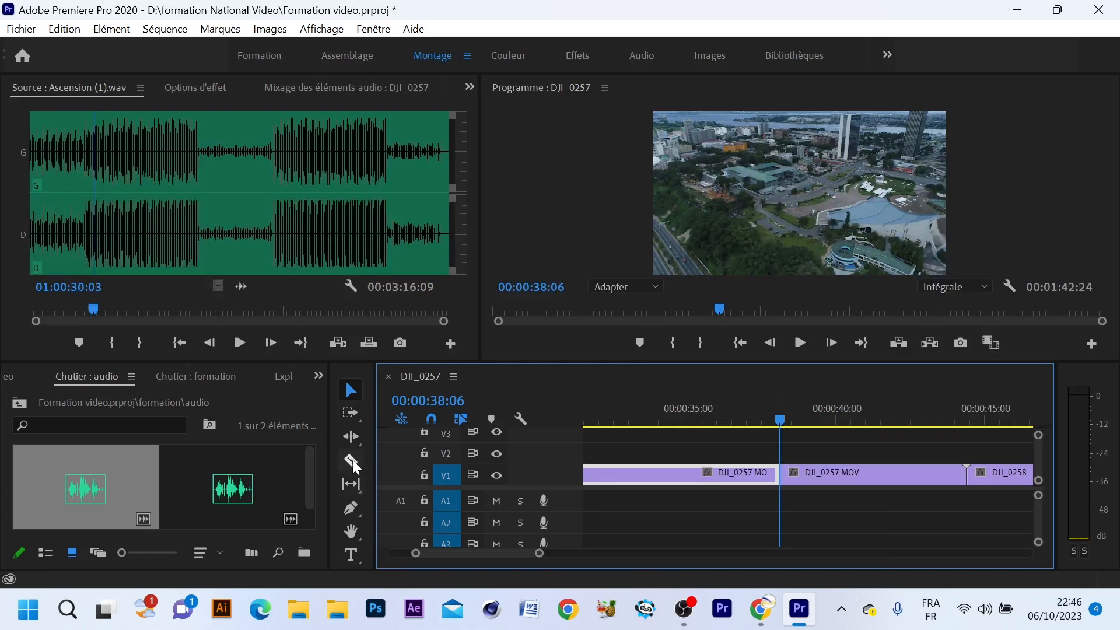
- Ripple-delete the end portion of DJI_0257.MOV following the cut, and undo that deletion
{"action": "left_click", "coordinate": [864, 474]}
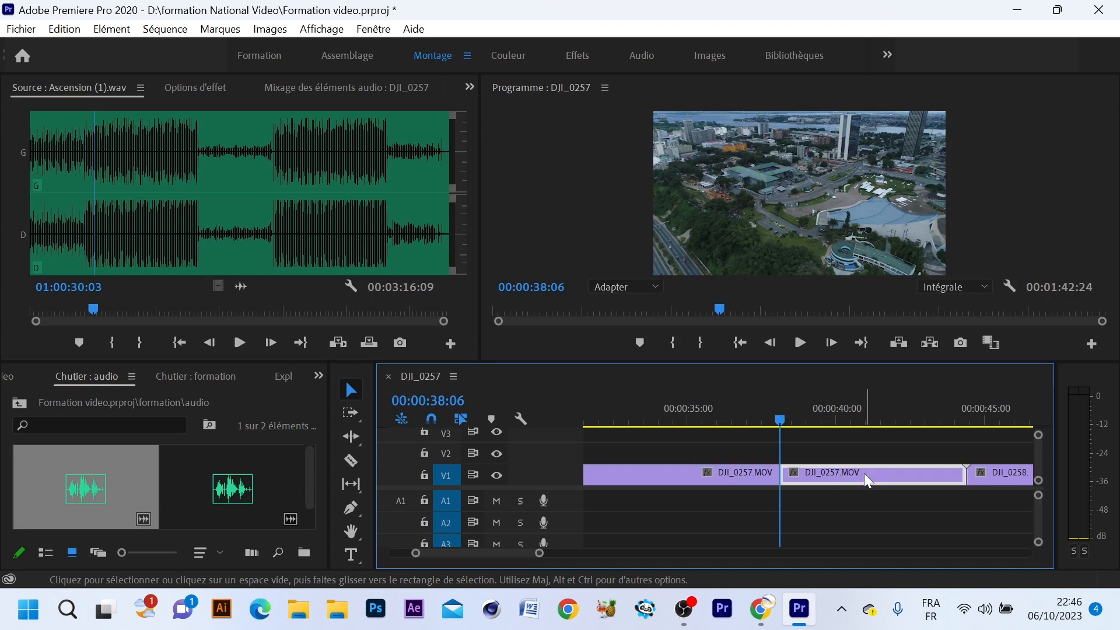
{"action": "right_click", "coordinate": [864, 474]}
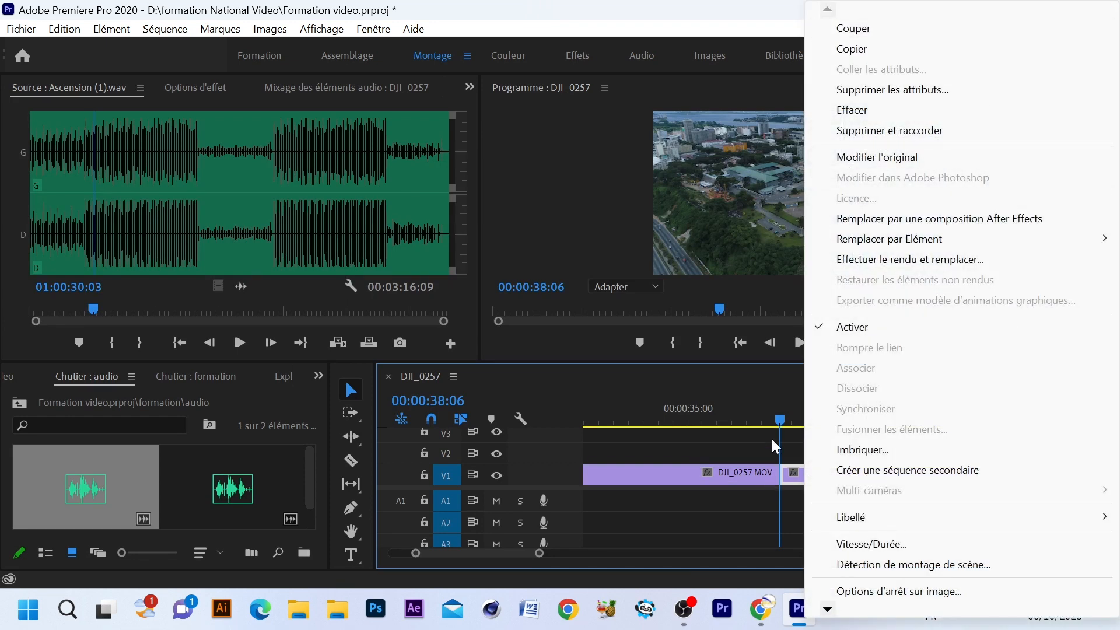
{"action": "left_click", "coordinate": [776, 408]}
{"action": "left_click", "coordinate": [818, 419]}
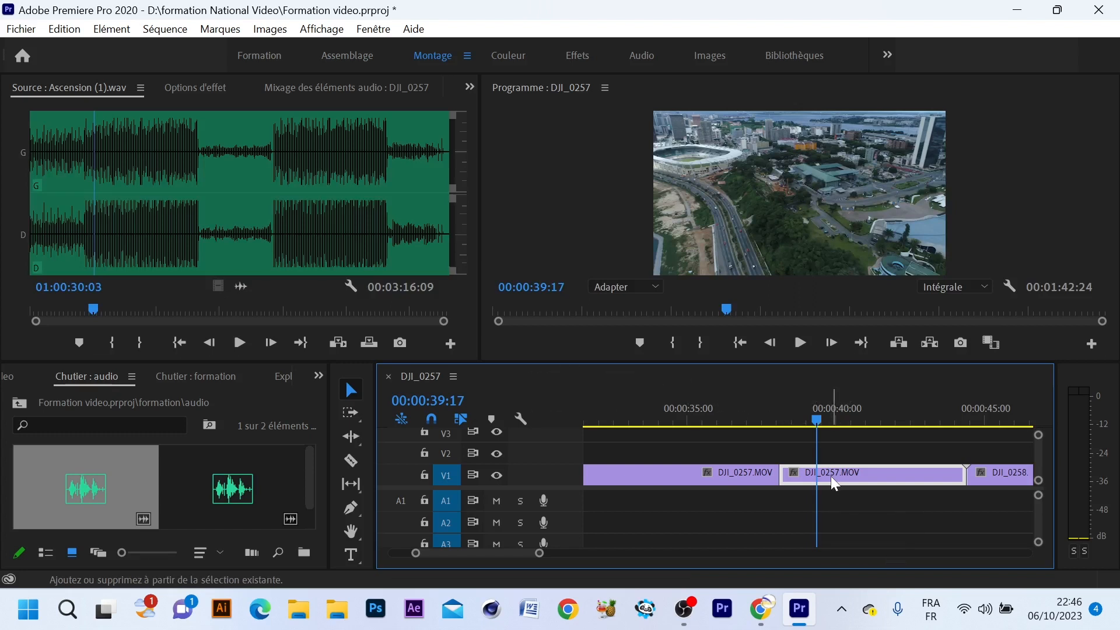
{"action": "key", "text": "shift+Delete"}
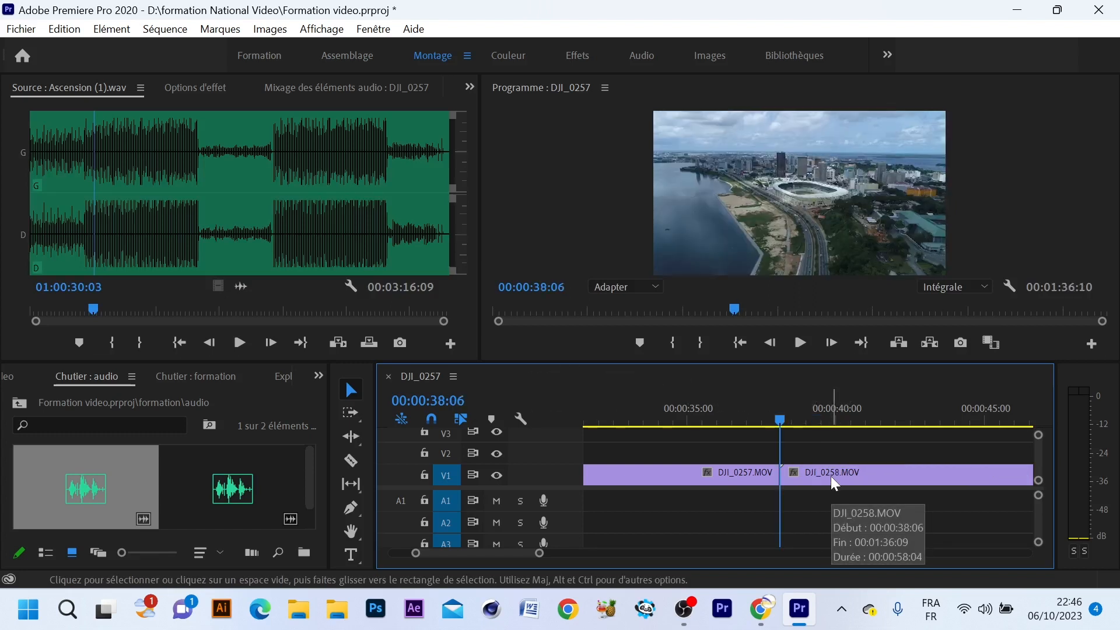
{"action": "key", "text": "ctrl+z"}
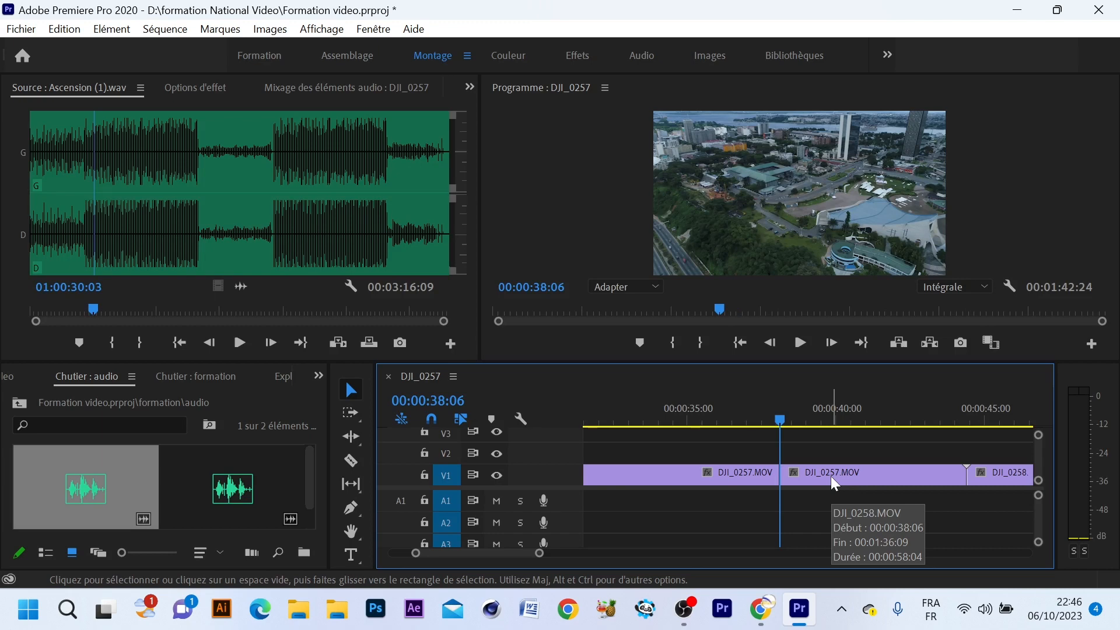
- Ripple-delete the portion of DJI_0257.MOV after 00:00:38:06 so DJI_0258.MOV joins directly onto the remaining clip
{"action": "left_click", "coordinate": [824, 471]}
{"action": "left_click", "coordinate": [820, 413]}
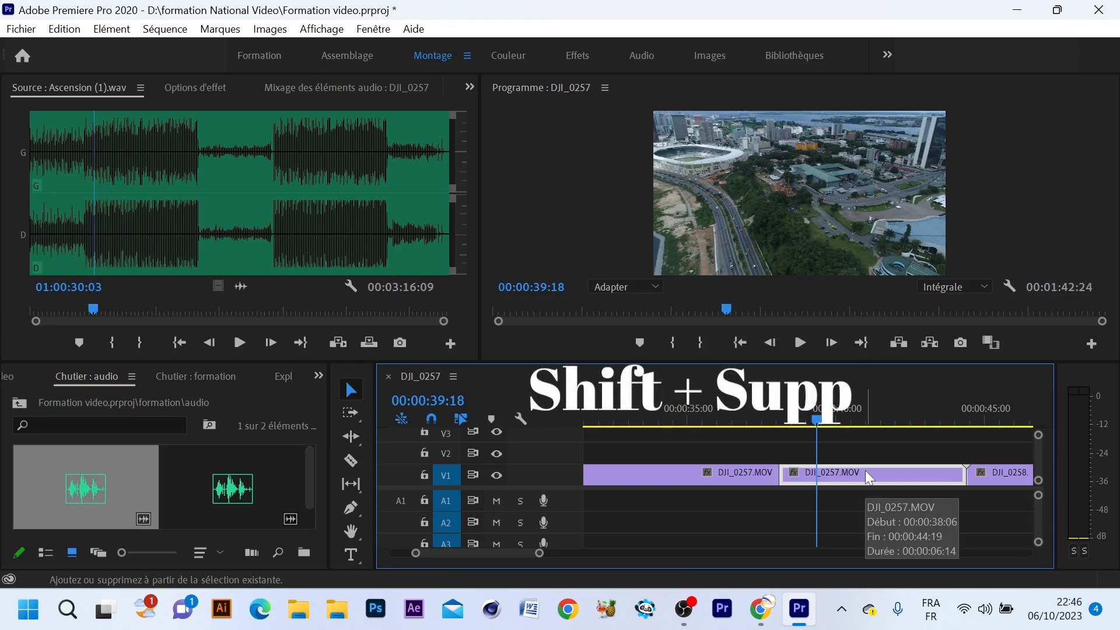
{"action": "key", "text": "shift+Delete"}
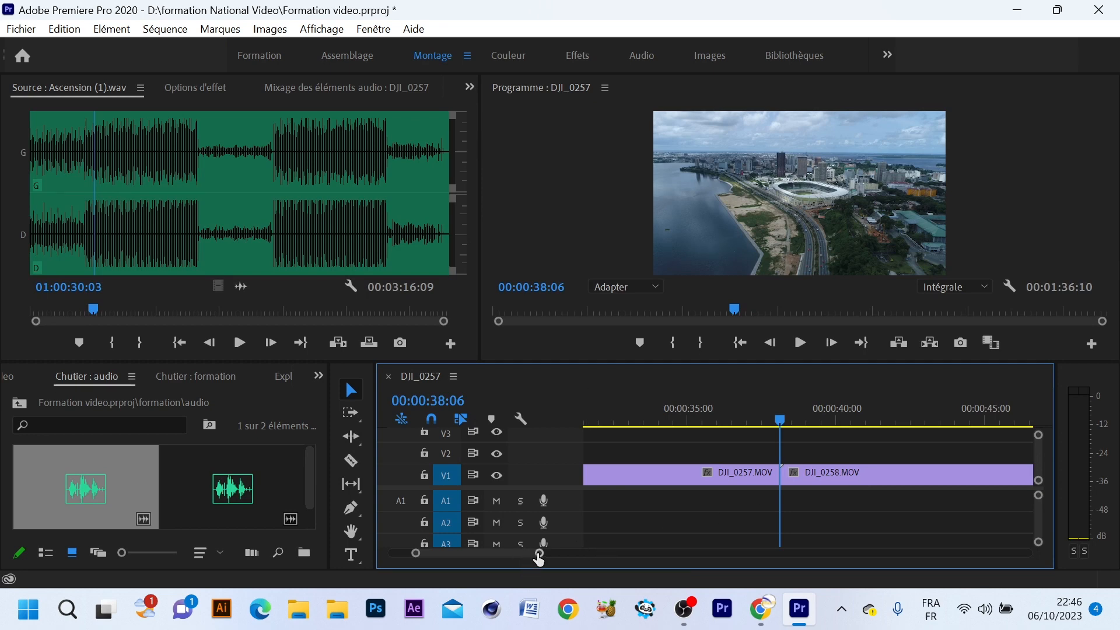
- Play and scrub the edited sequence to review the transition from DJI_0257.MOV to DJI_0258.MOV
{"action": "left_click_drag", "start_coordinate": [538, 557], "coordinate": [655, 560]}
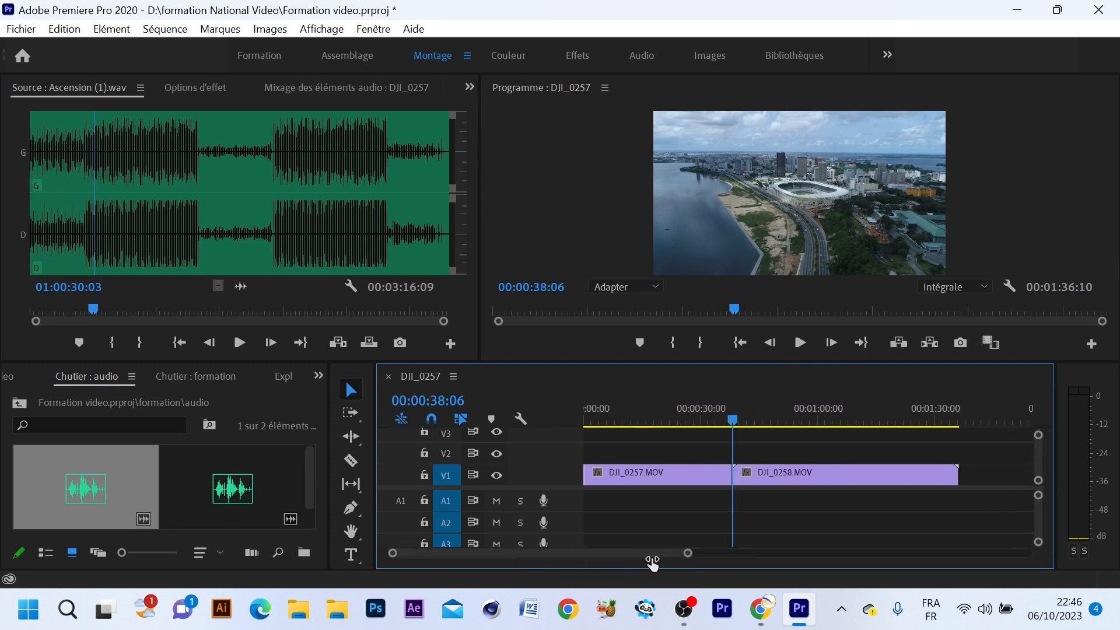
{"action": "left_click", "coordinate": [713, 415]}
{"action": "left_click", "coordinate": [657, 416]}
{"action": "key", "text": "space"}
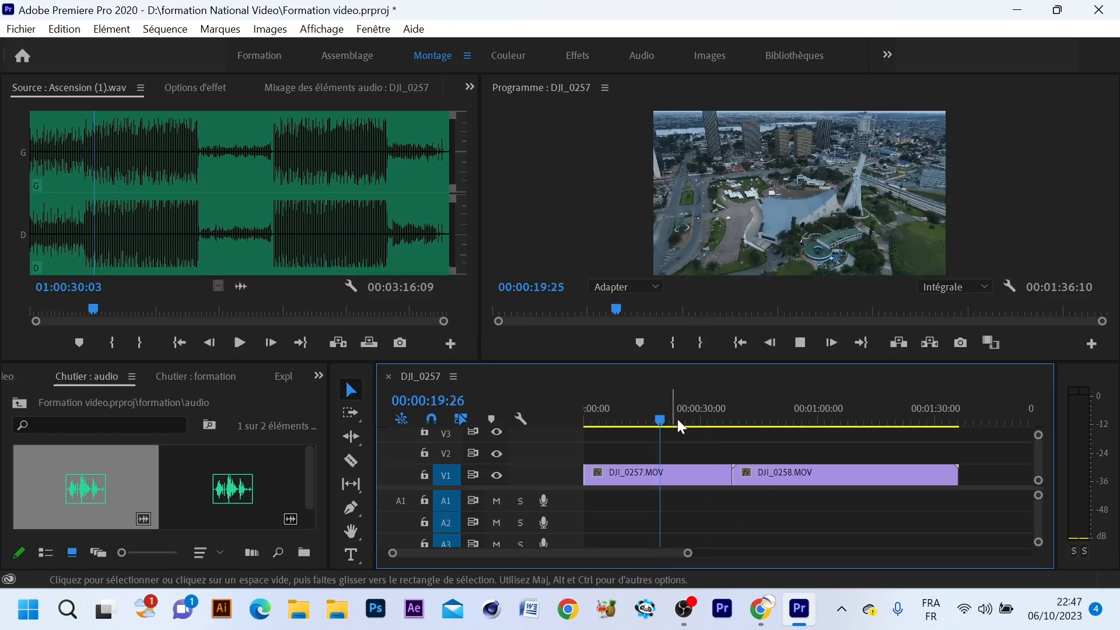
{"action": "key", "text": "space"}
{"action": "left_click", "coordinate": [713, 421]}
{"action": "left_click_drag", "start_coordinate": [714, 422], "coordinate": [739, 423]}
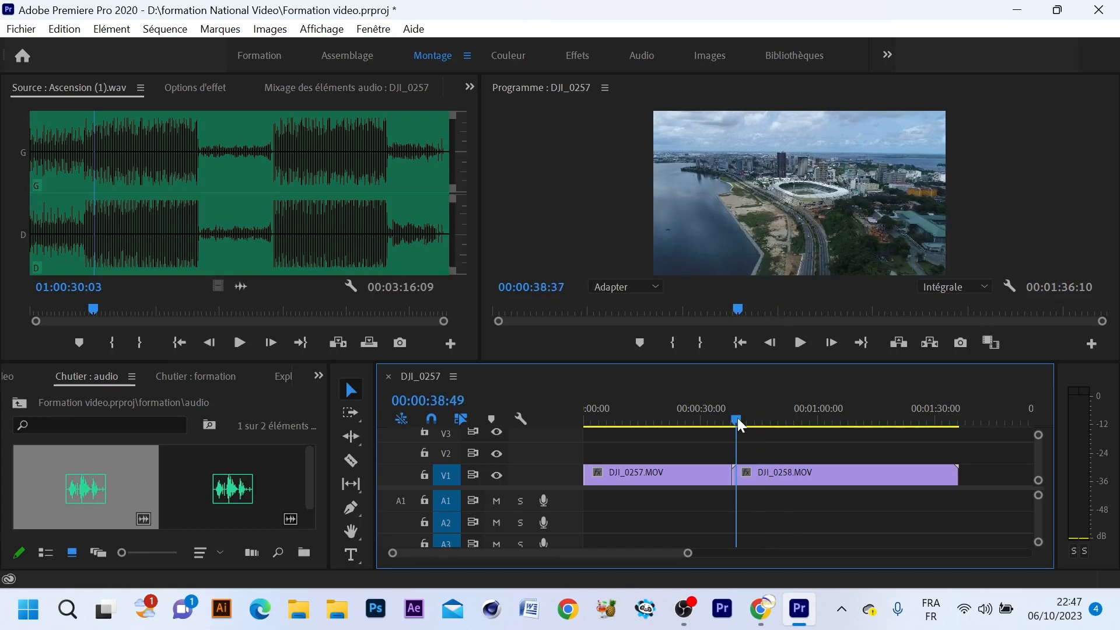
{"action": "key", "text": "space"}
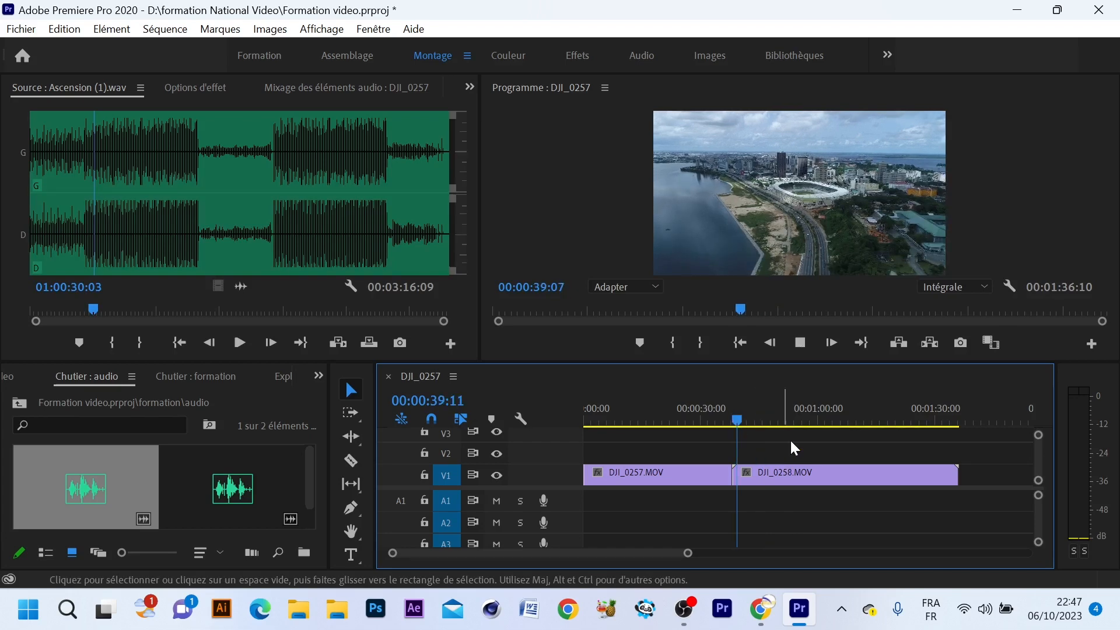
- Split the DJI_0258.MOV clip at 00:00:49:36 with the add-edit command
{"action": "left_click", "coordinate": [765, 422]}
{"action": "left_click_drag", "start_coordinate": [765, 422], "coordinate": [779, 422]}
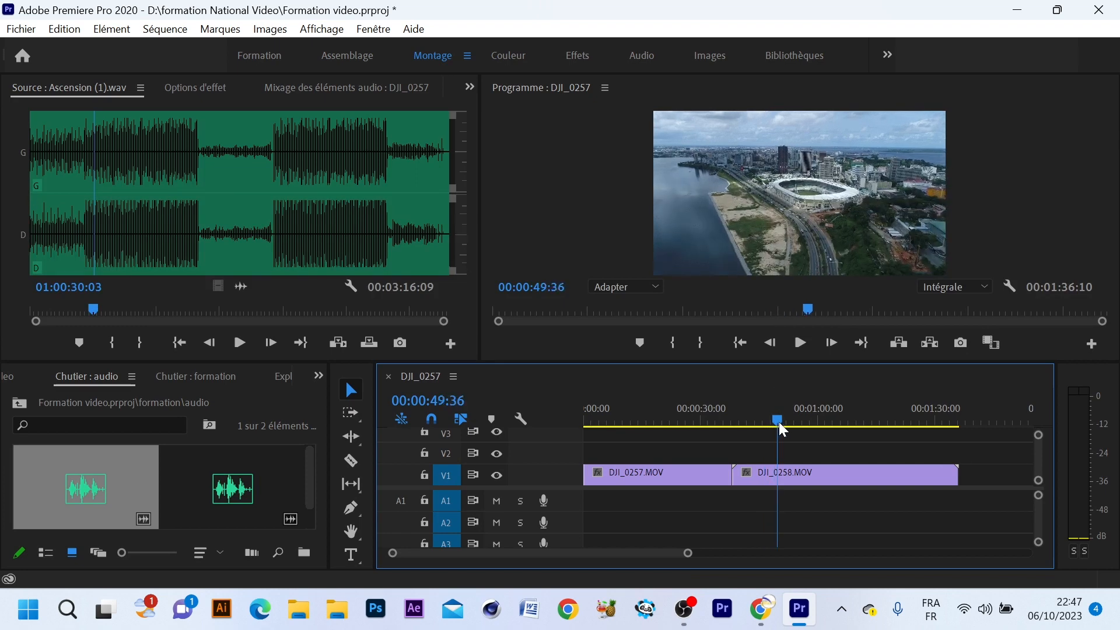
{"action": "left_click", "coordinate": [782, 472]}
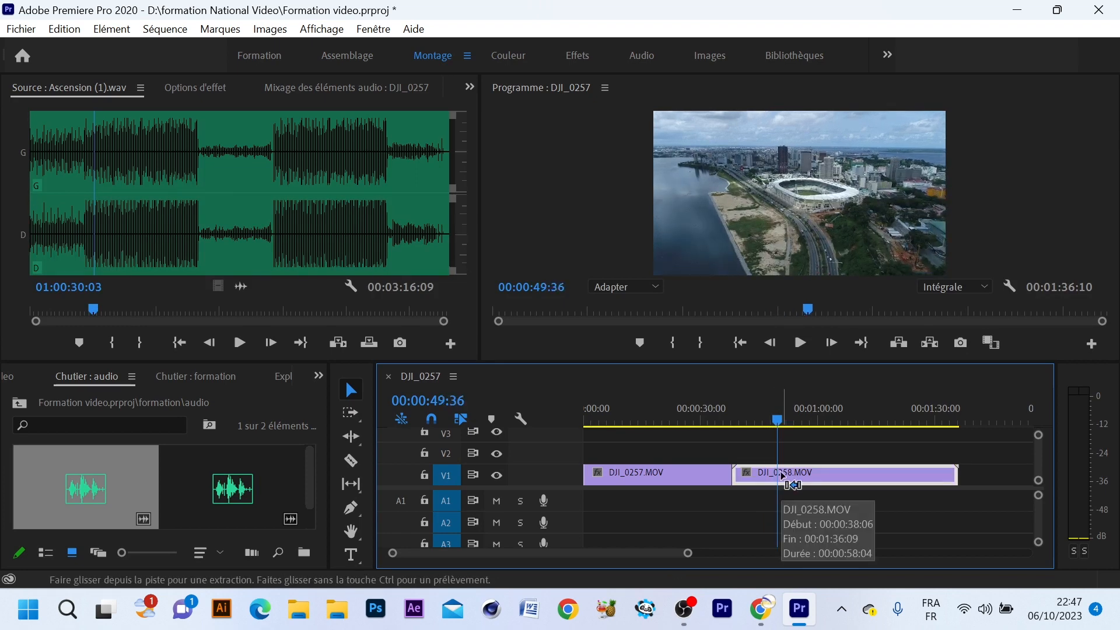
{"action": "key", "text": "ctrl+k"}
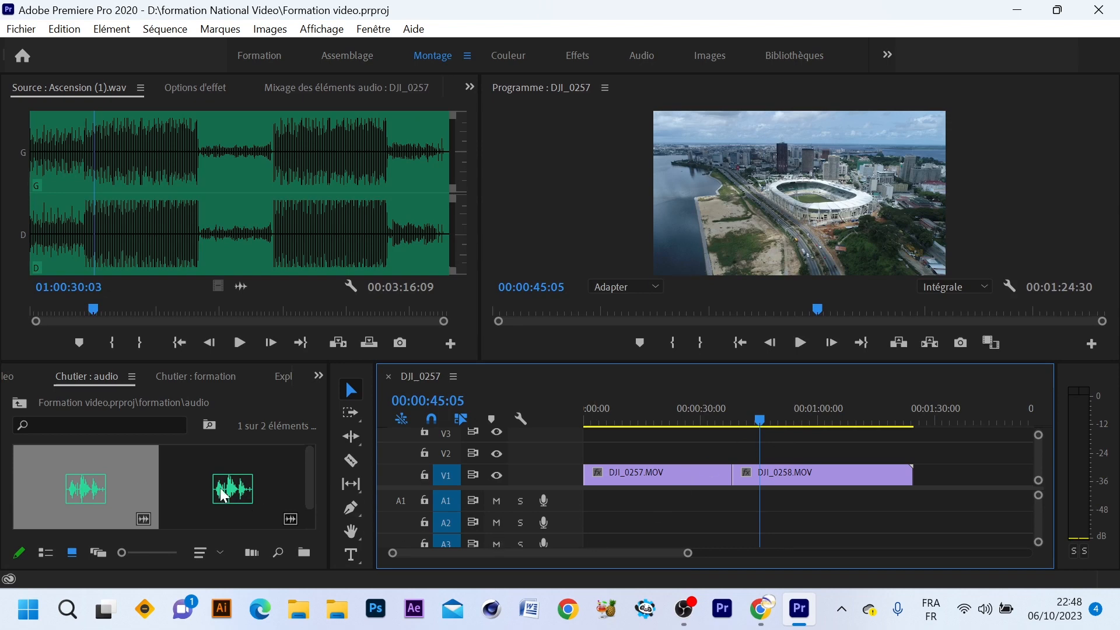
- Scrub around the join of the two clips and move DJI_0258.MOV up to track V2, overlapping DJI_0257.MOV
{"action": "scroll", "coordinate": [314, 491], "scroll_direction": "down", "scroll_amount": 1}
{"action": "scroll", "coordinate": [314, 495], "scroll_direction": "up", "scroll_amount": 1}
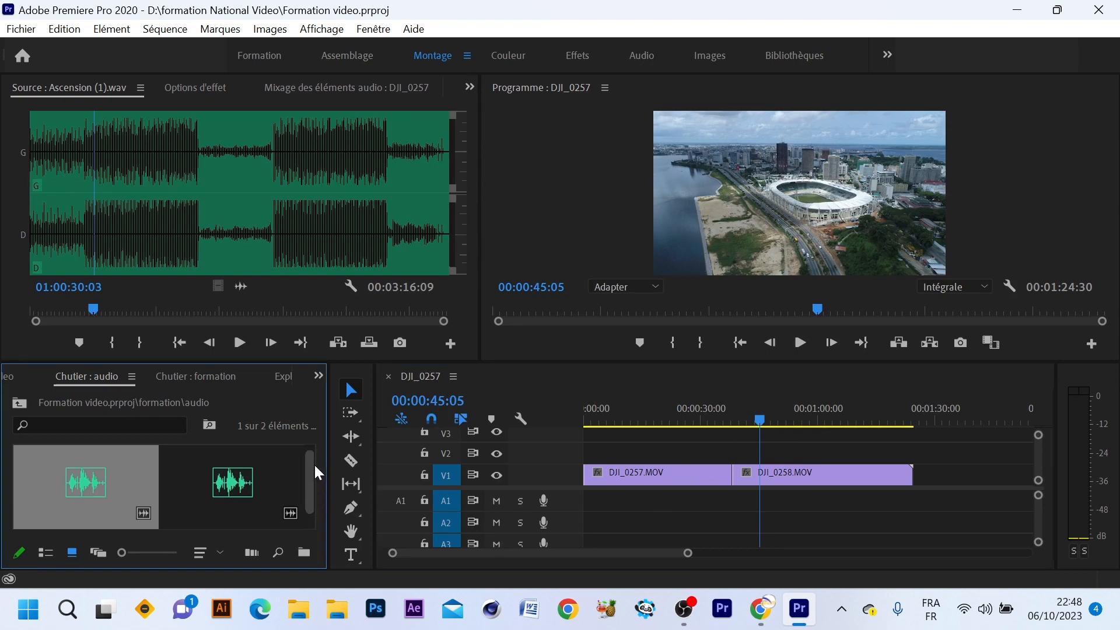
{"action": "left_click", "coordinate": [708, 420]}
{"action": "left_click", "coordinate": [763, 410]}
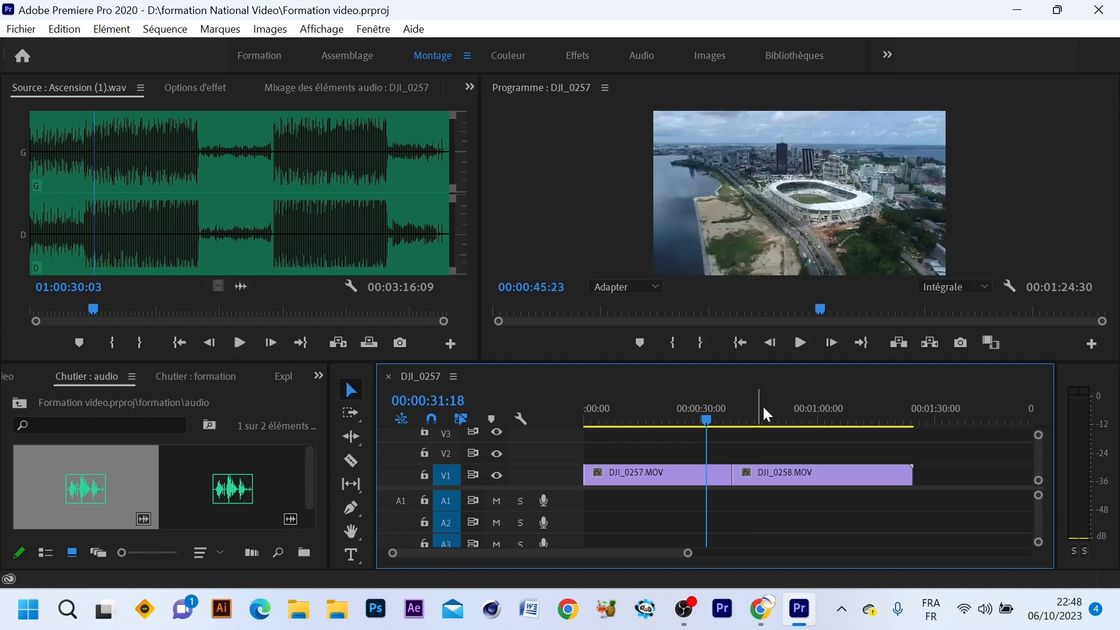
{"action": "left_click", "coordinate": [682, 418]}
{"action": "left_click", "coordinate": [765, 416]}
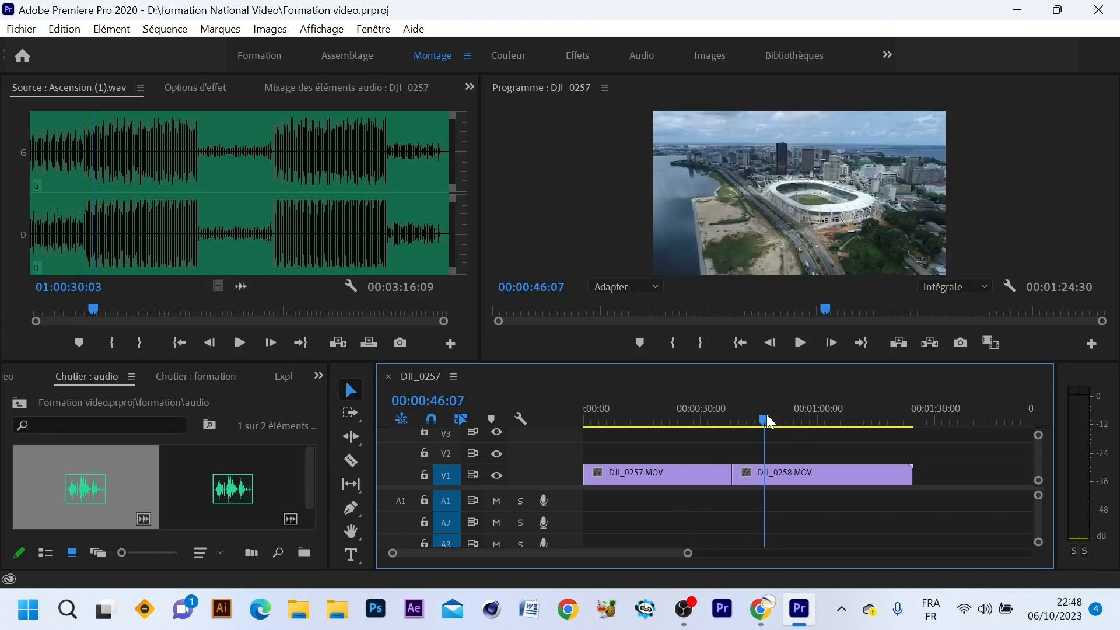
{"action": "left_click", "coordinate": [779, 472]}
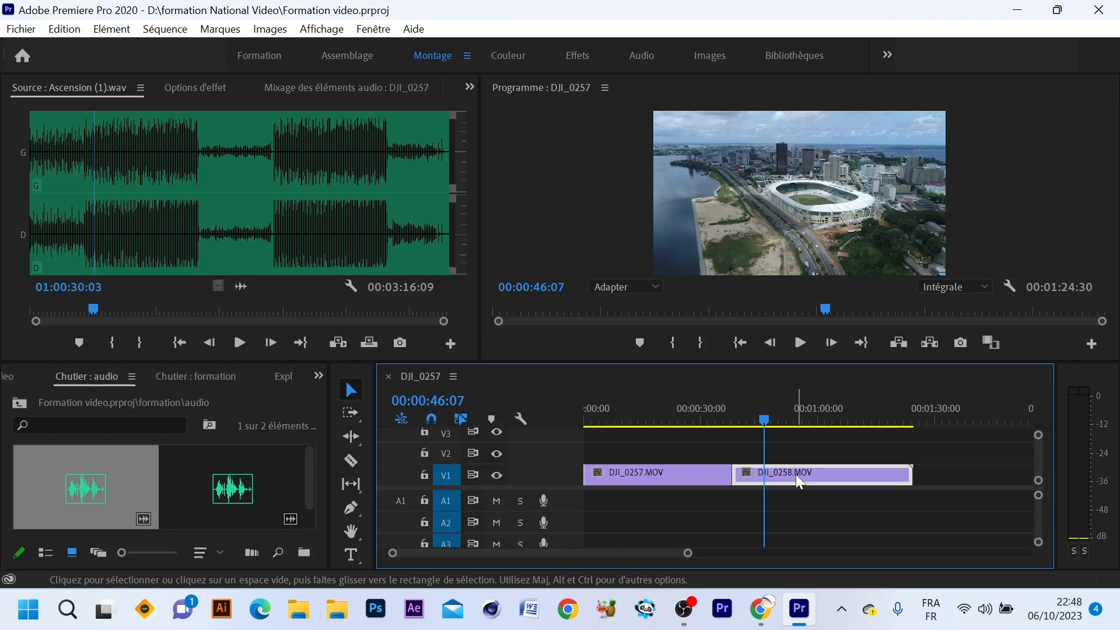
{"action": "left_click_drag", "start_coordinate": [796, 474], "coordinate": [713, 456]}
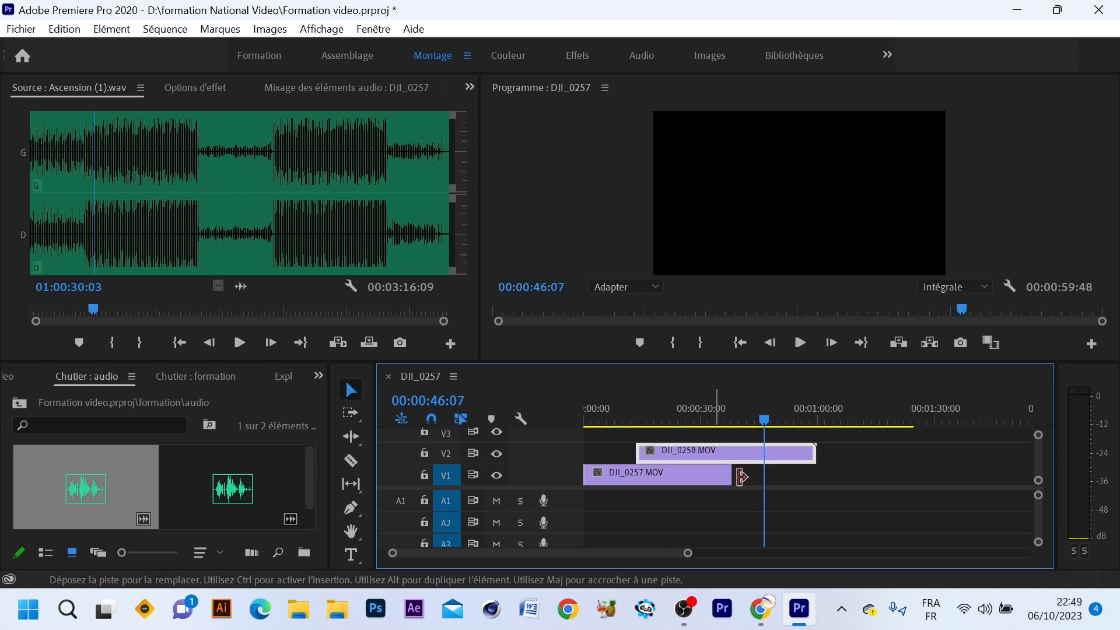
- Shift DJI_0258.MOV earlier on track V2 so it starts at 00:00:05:32 above DJI_0257.MOV
{"action": "left_click_drag", "start_coordinate": [624, 417], "coordinate": [623, 416]}
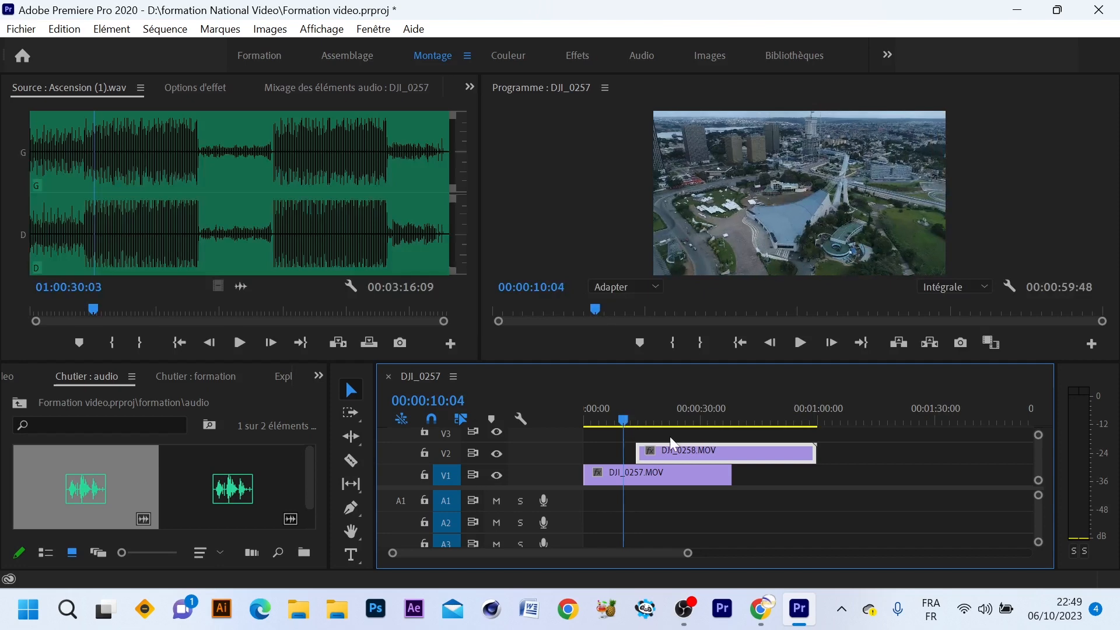
{"action": "left_click_drag", "start_coordinate": [681, 449], "coordinate": [649, 450]}
- Split DJI_0258.MOV at 00:00:14:17 and move its second part down to track V1, leaving a gap after DJI_0257.MOV
{"action": "left_click", "coordinate": [600, 418]}
{"action": "left_click_drag", "start_coordinate": [599, 418], "coordinate": [637, 424]}
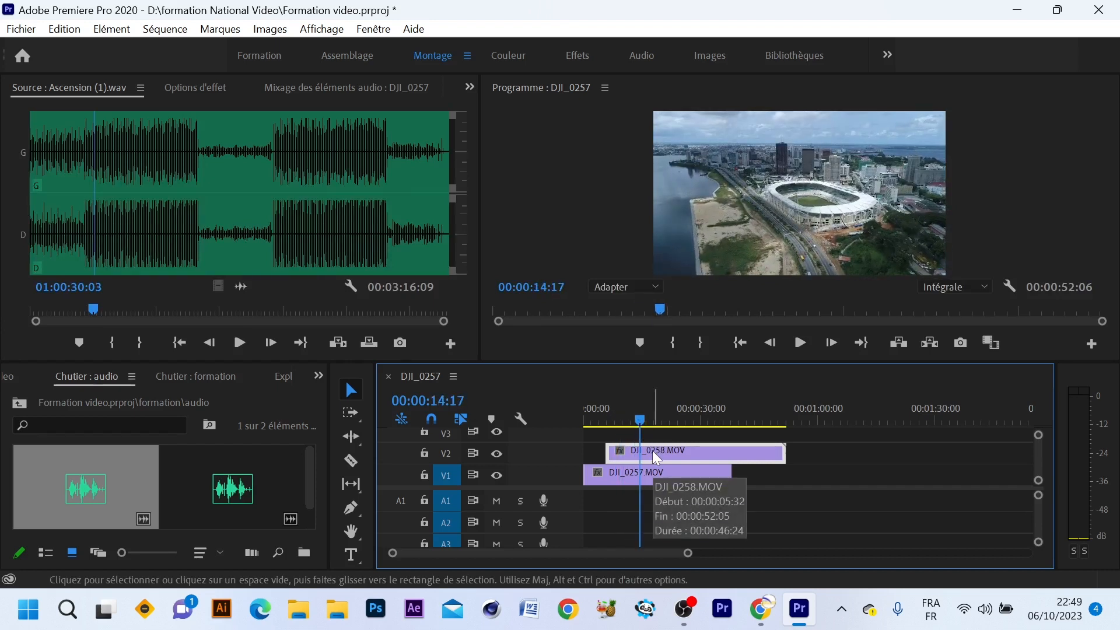
{"action": "key", "text": "ctrl+k"}
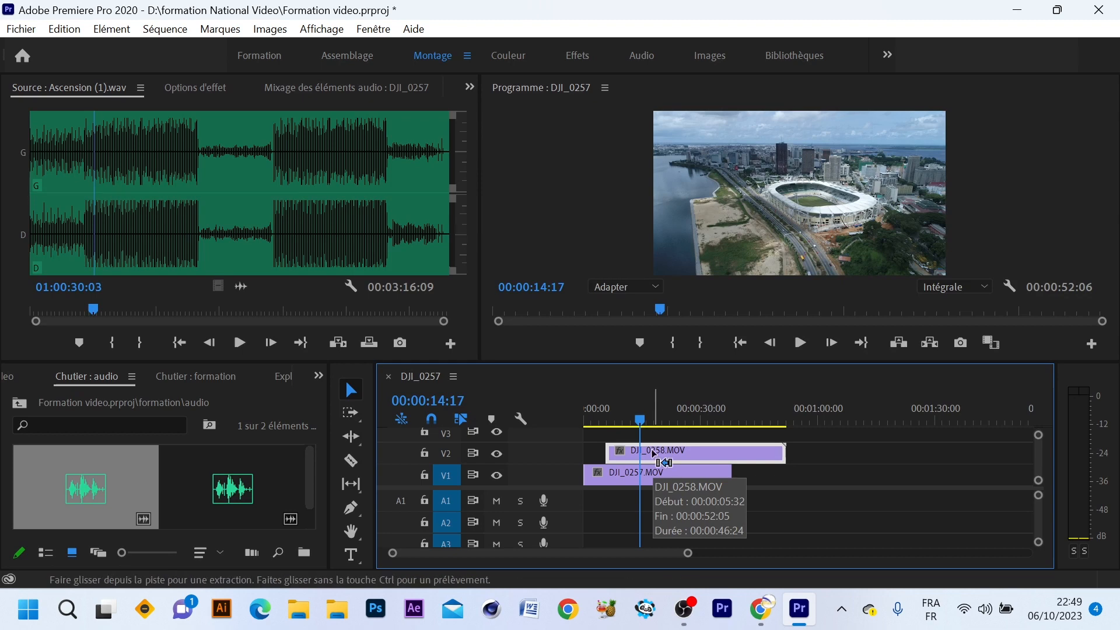
{"action": "left_click_drag", "start_coordinate": [688, 449], "coordinate": [842, 468]}
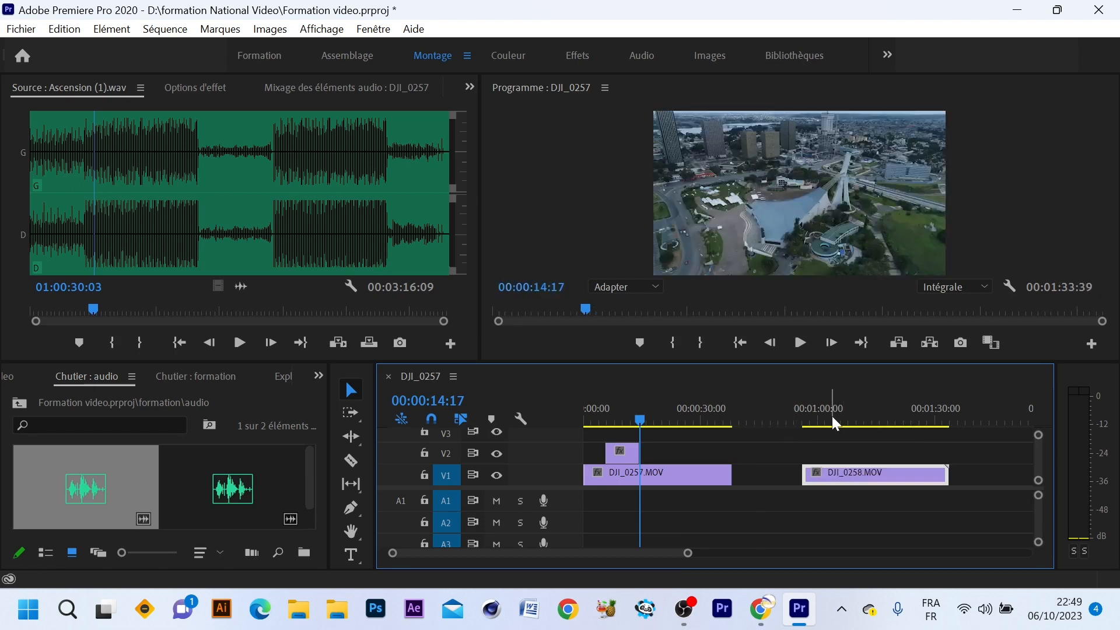
- Play and scrub the sequence to review how the short DJI_0258.MOV piece on V2 covers DJI_0257.MOV
{"action": "left_click_drag", "start_coordinate": [586, 415], "coordinate": [576, 419]}
{"action": "key", "text": "space"}
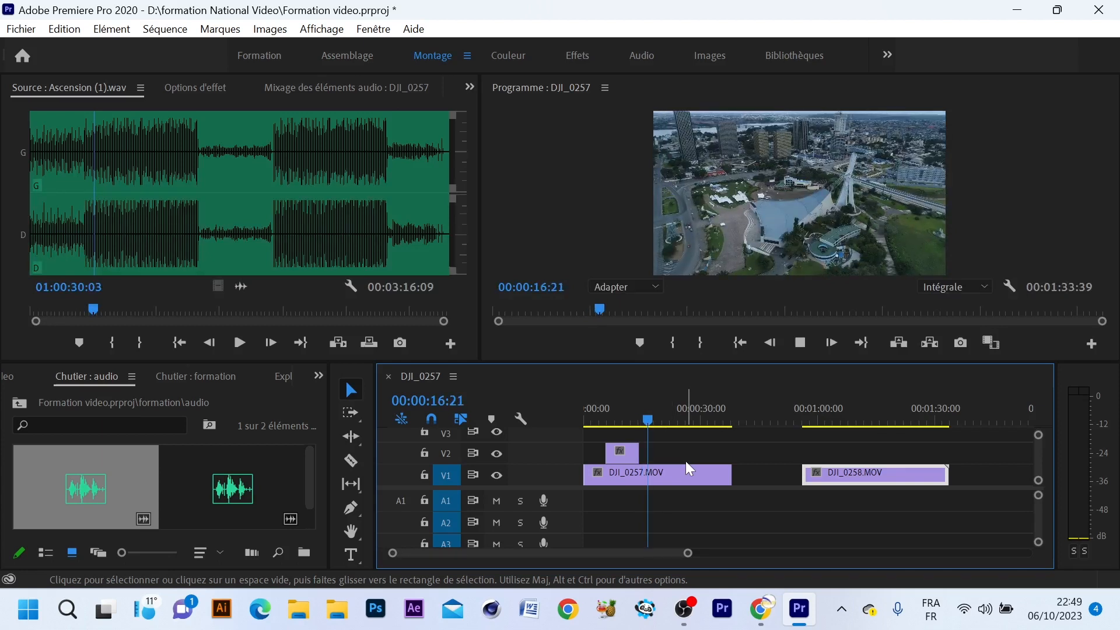
{"action": "key", "text": "space"}
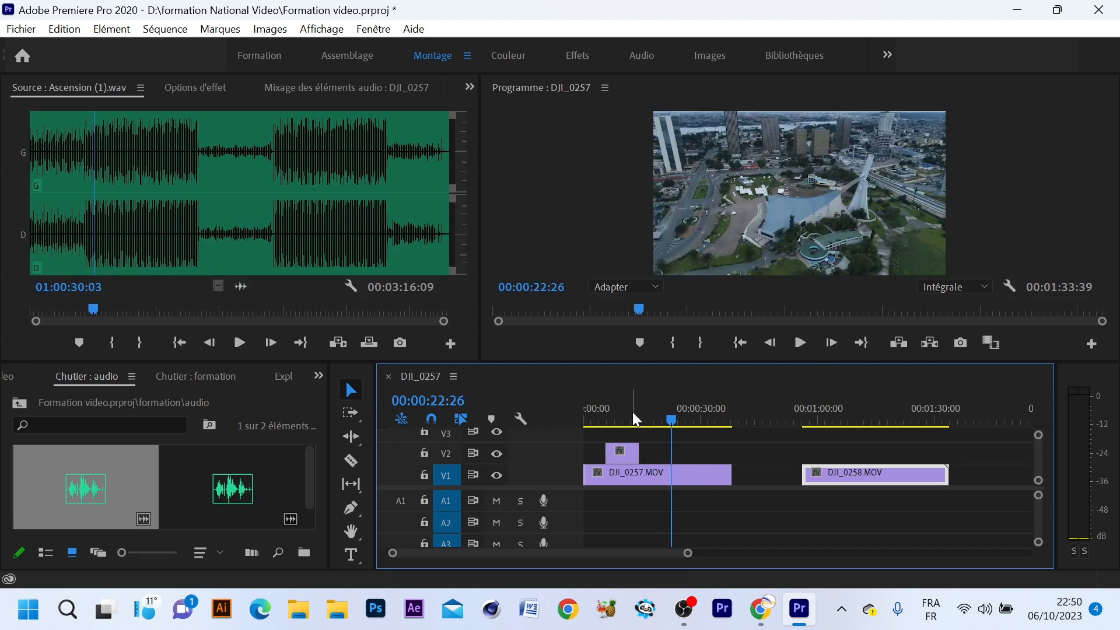
{"action": "left_click", "coordinate": [601, 408]}
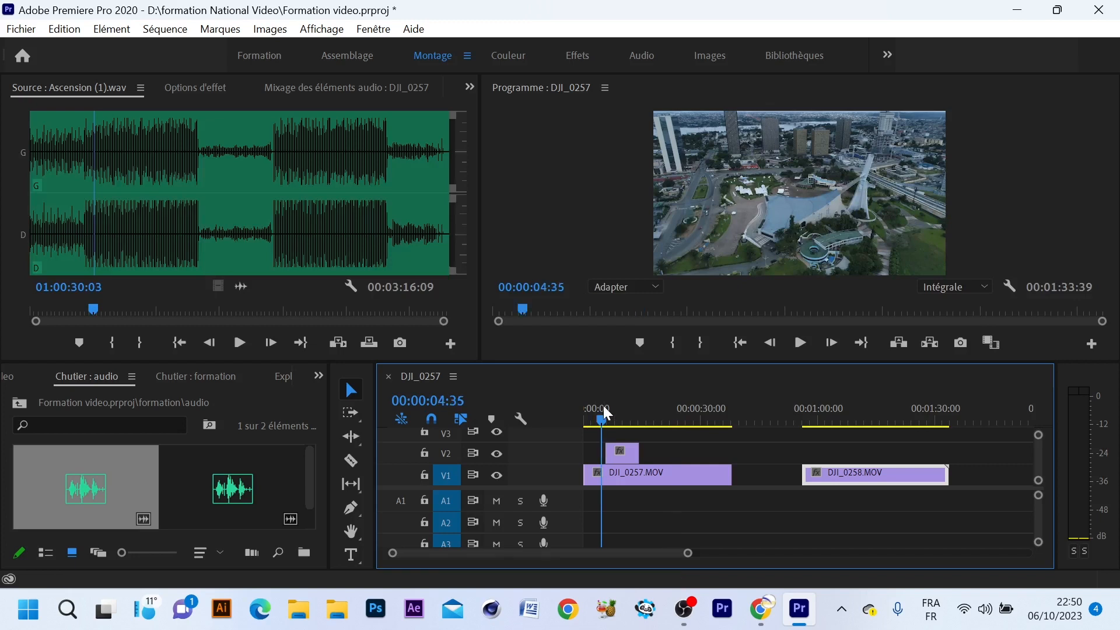
{"action": "left_click_drag", "start_coordinate": [616, 411], "coordinate": [630, 413]}
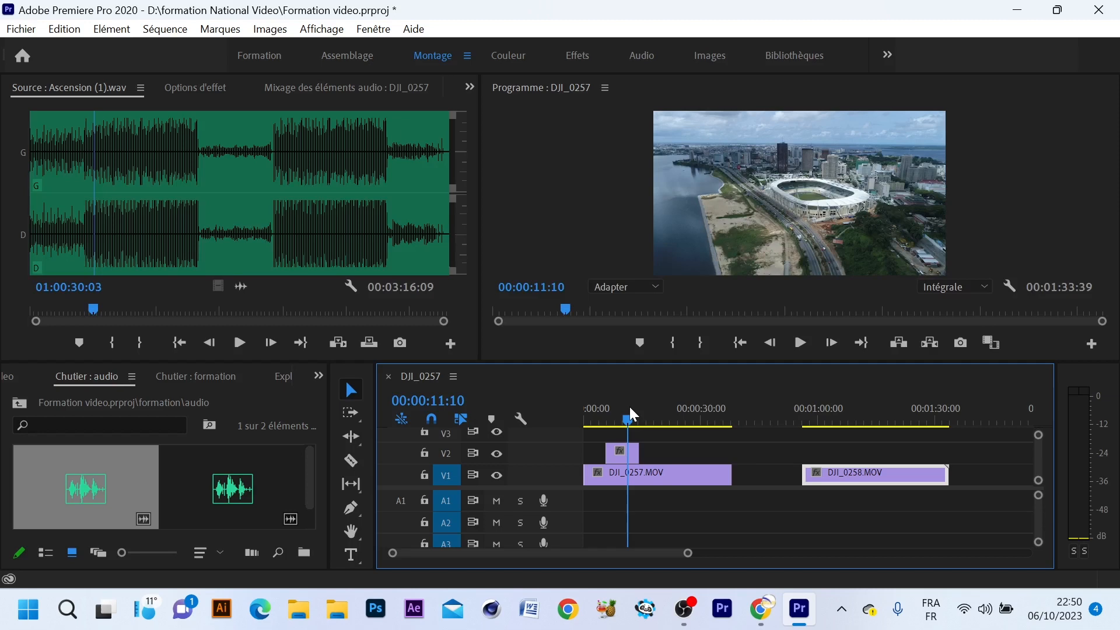
{"action": "left_click_drag", "start_coordinate": [610, 409], "coordinate": [725, 419]}
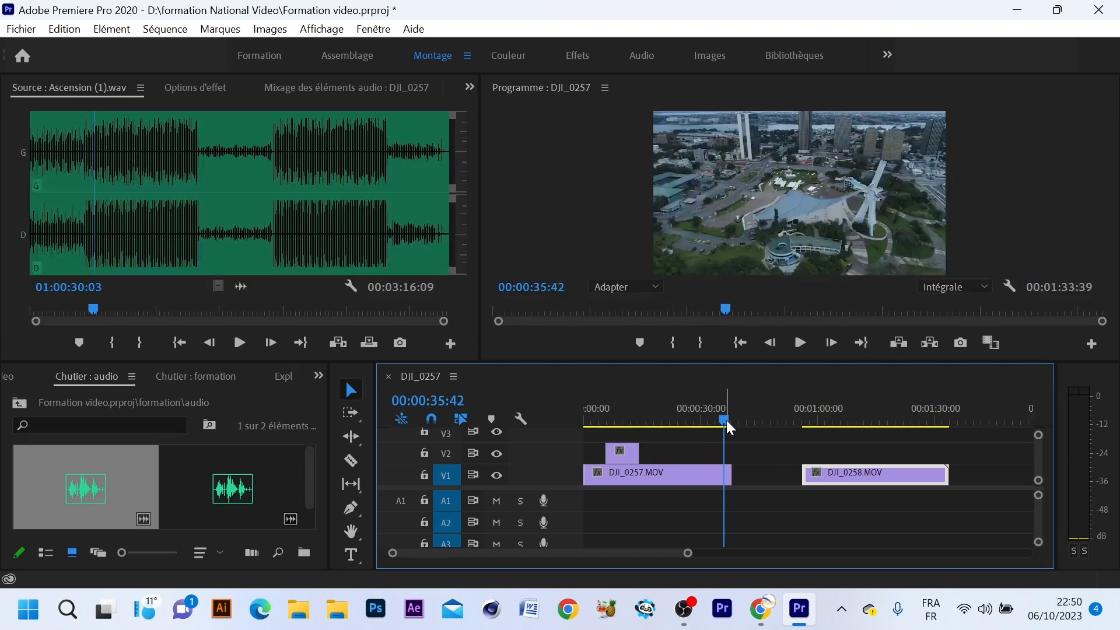
- Undo the clip moves and the split until DJI_0258.MOV is back on V1 directly after DJI_0257.MOV
{"action": "key", "text": "ctrl+z"}
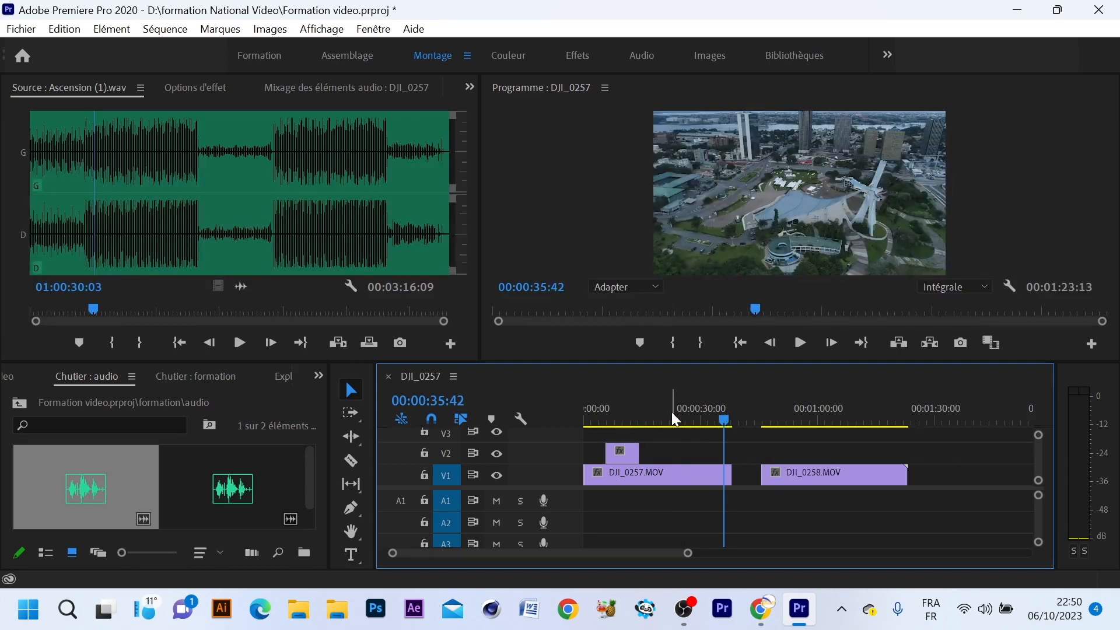
{"action": "key", "text": "ctrl+z"}
{"action": "key", "text": "ctrl+z"}
{"action": "key", "text": "ctrl+z"}
{"action": "key", "text": "ctrl+z"}
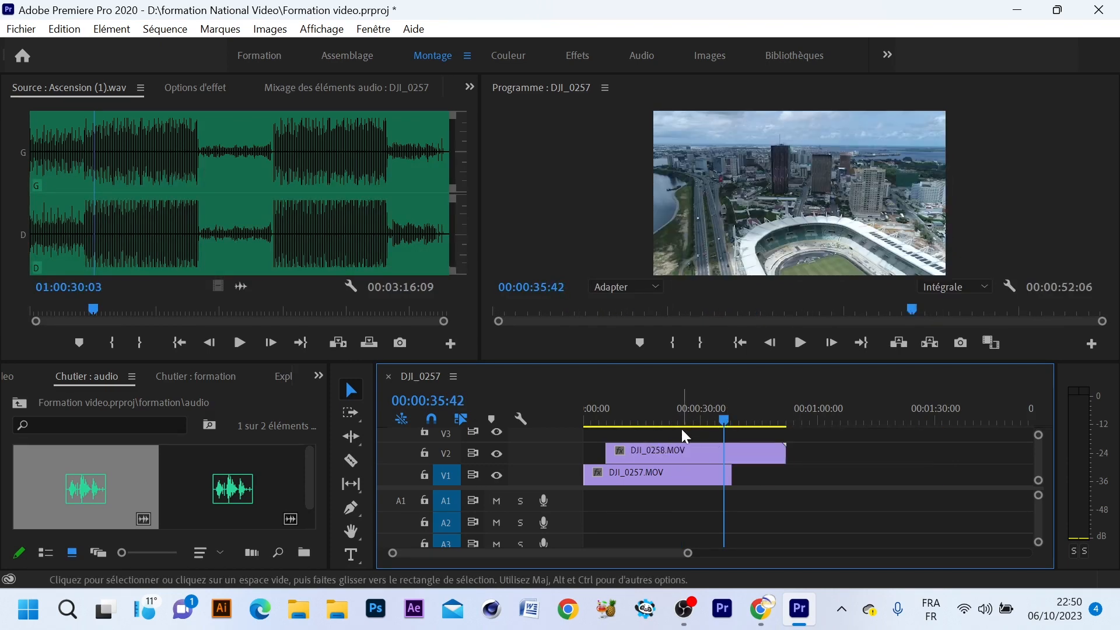
{"action": "key", "text": "ctrl+z"}
- Play the sequence from 00:00:34:25 across the join between DJI_0257.MOV and DJI_0258.MOV
{"action": "left_click", "coordinate": [698, 420]}
{"action": "left_click", "coordinate": [719, 420]}
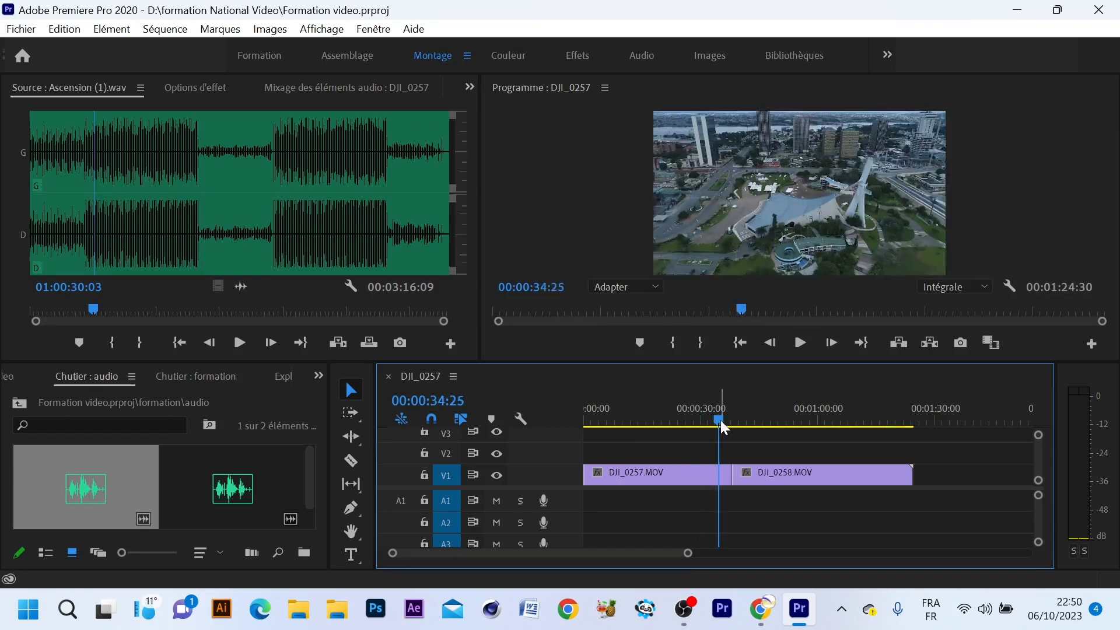
{"action": "key", "text": "space"}
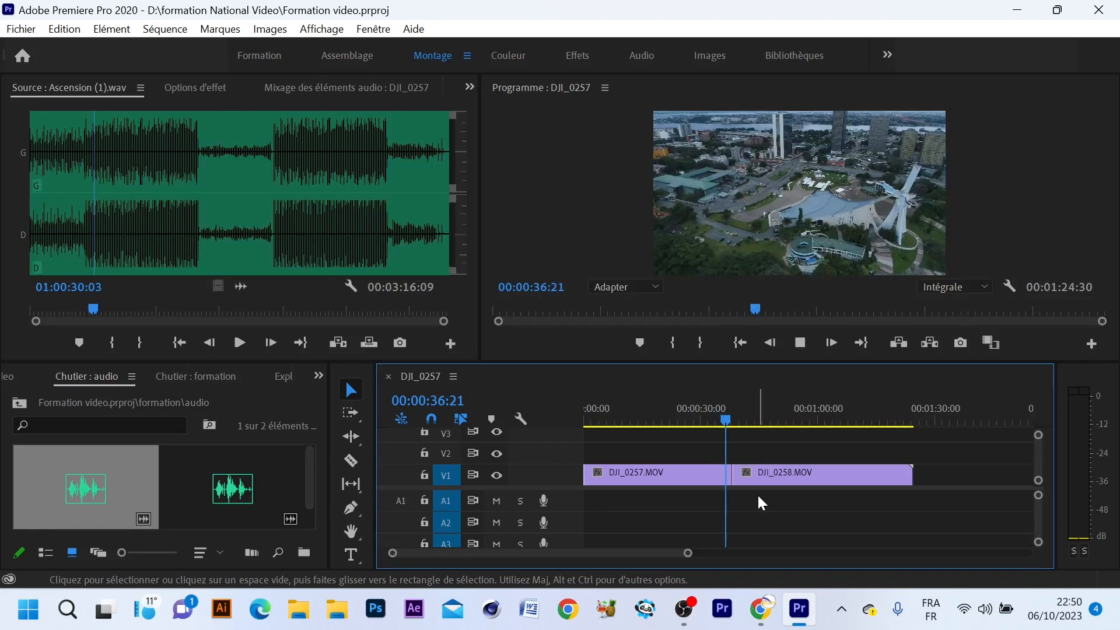
- Browse the formation bin and its video bin, and open Ascension (1).wav from the audio bin in the source monitor
{"action": "left_click", "coordinate": [88, 308]}
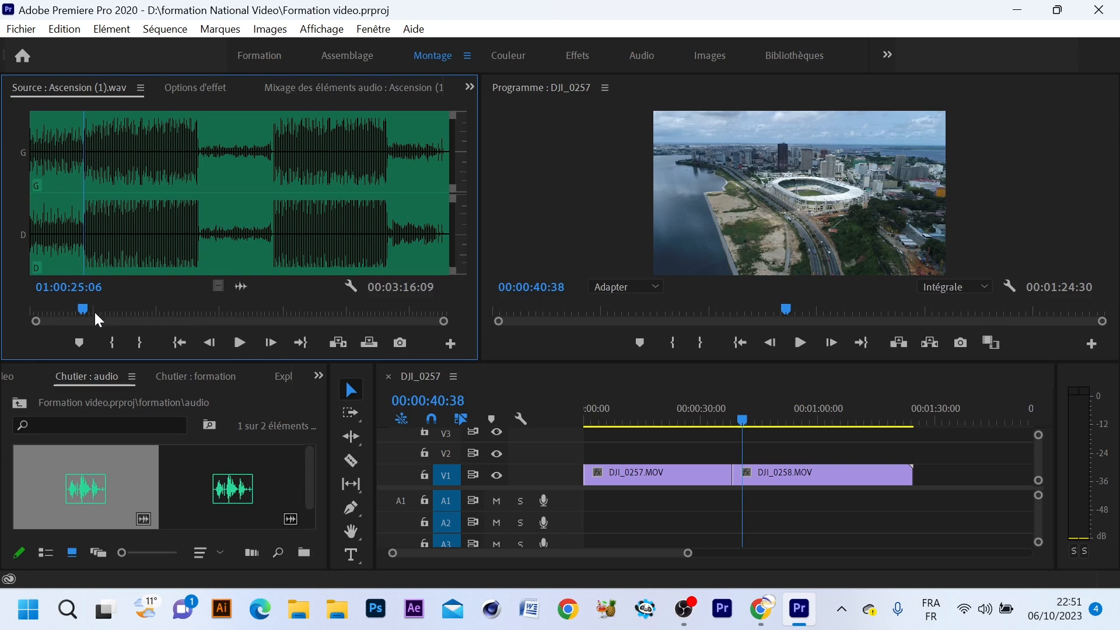
{"action": "left_click_drag", "start_coordinate": [83, 307], "coordinate": [81, 309]}
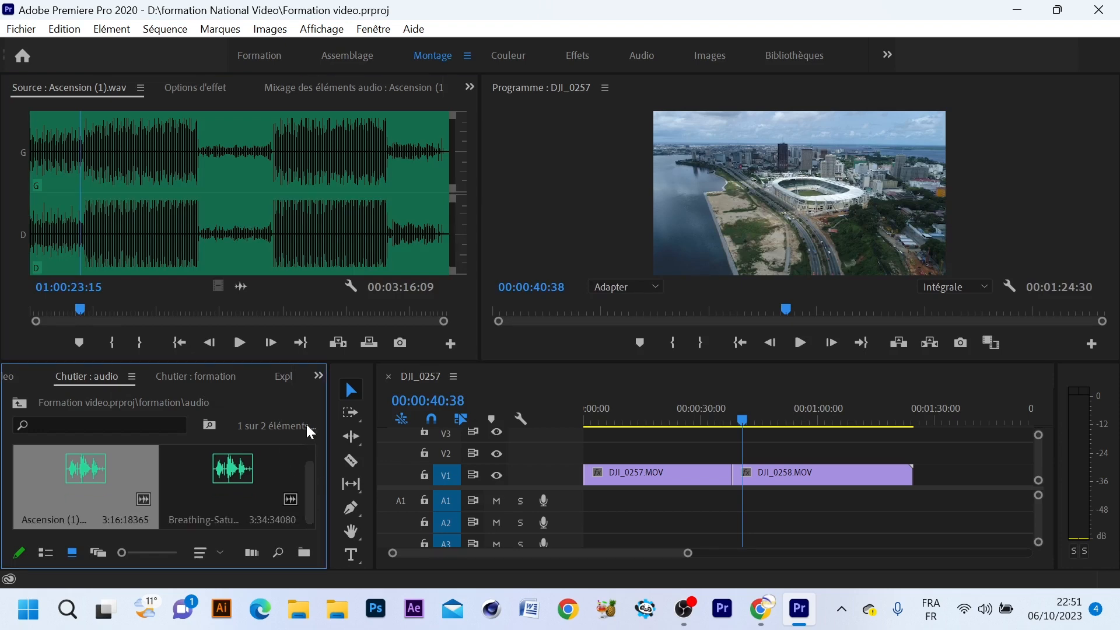
{"action": "left_click", "coordinate": [318, 376]}
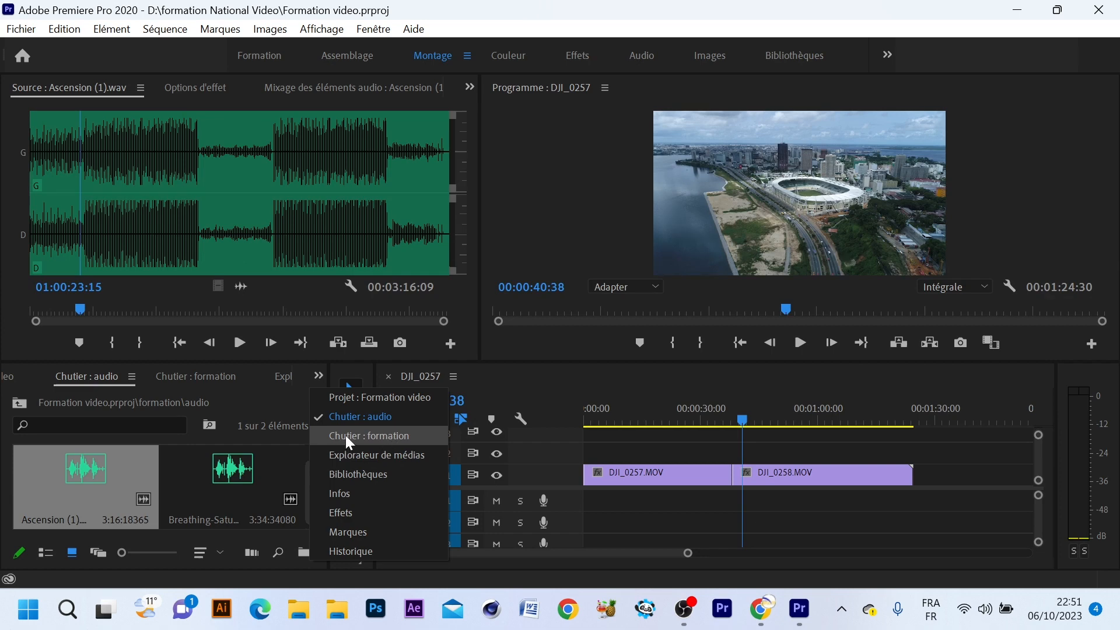
{"action": "left_click", "coordinate": [395, 400]}
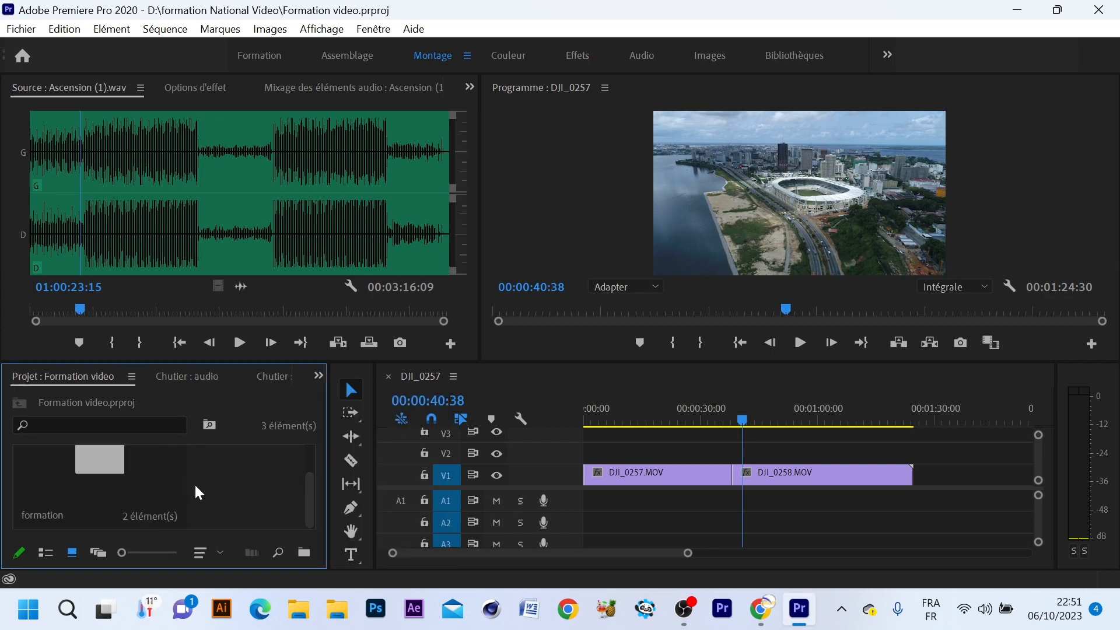
{"action": "double_click", "coordinate": [114, 503]}
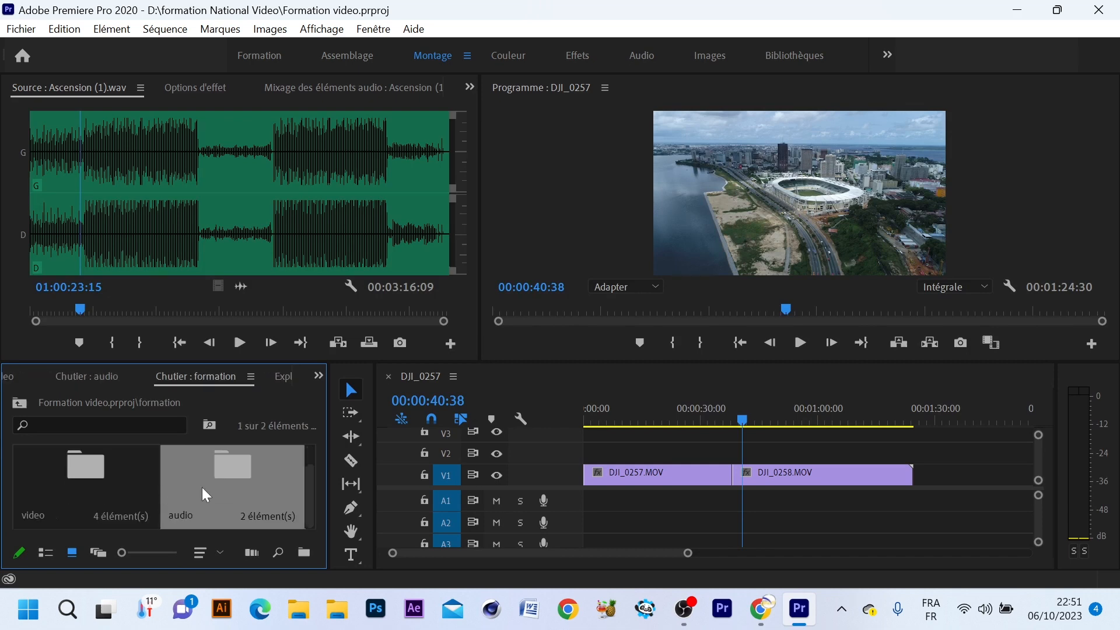
{"action": "double_click", "coordinate": [58, 479]}
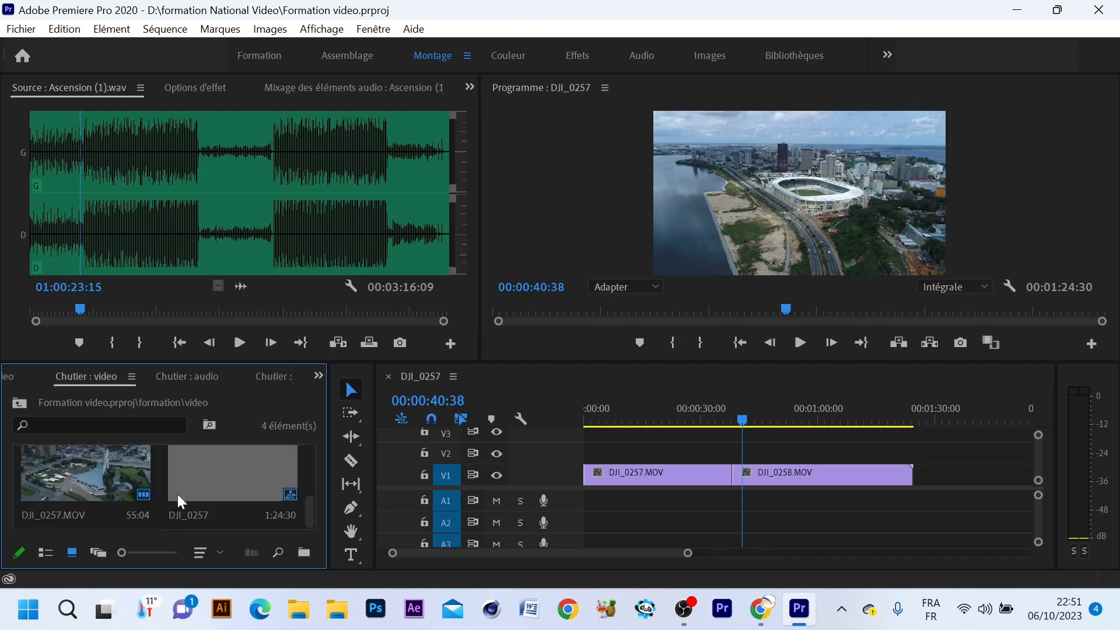
{"action": "left_click", "coordinate": [198, 377]}
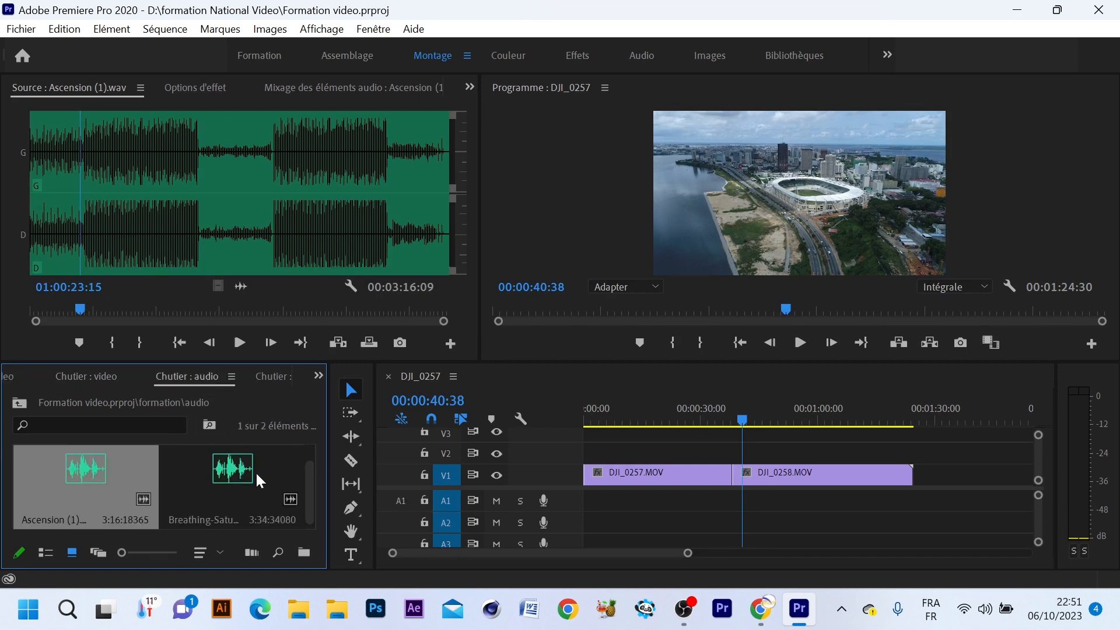
{"action": "double_click", "coordinate": [89, 485]}
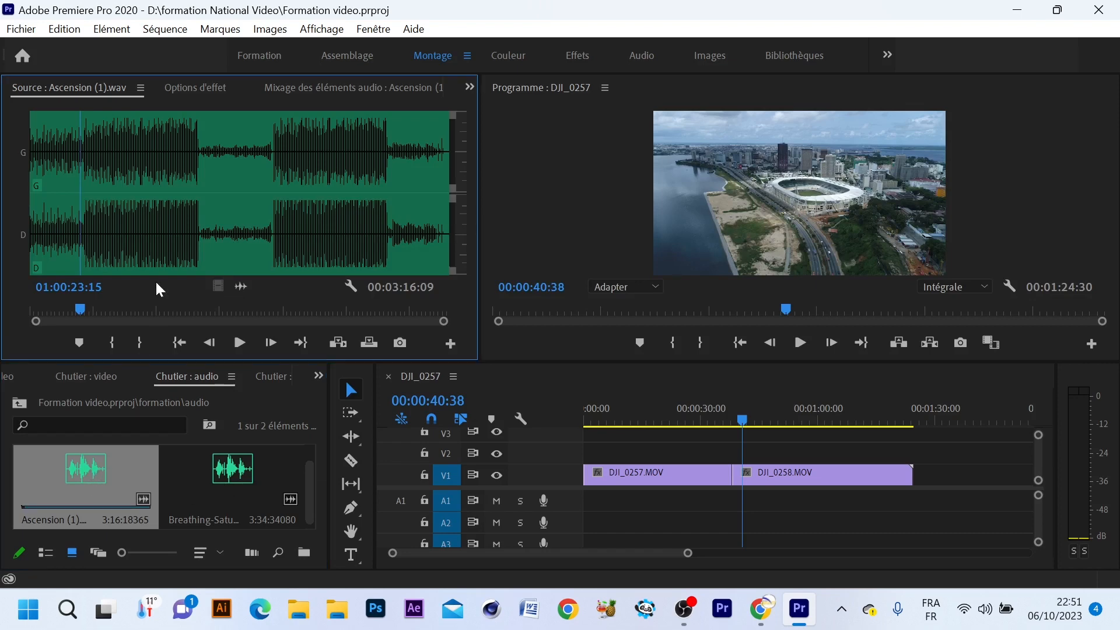
- Preview Ascension (1).wav in the source monitor from 01:00:25:17, where the louder section begins
{"action": "left_click_drag", "start_coordinate": [89, 309], "coordinate": [86, 309]}
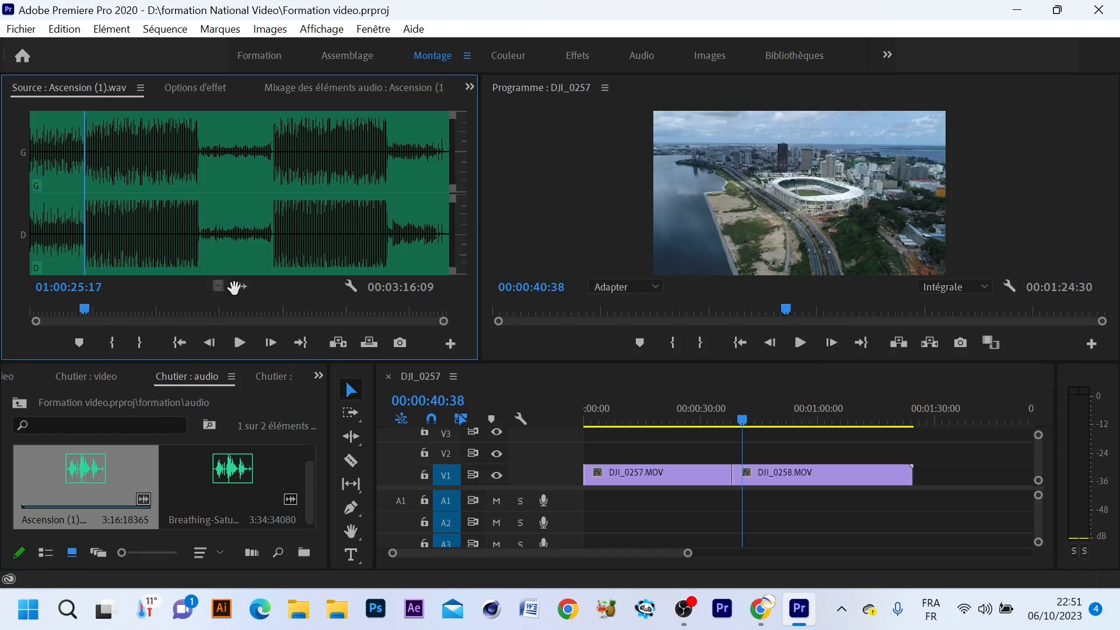
{"action": "left_click", "coordinate": [233, 343]}
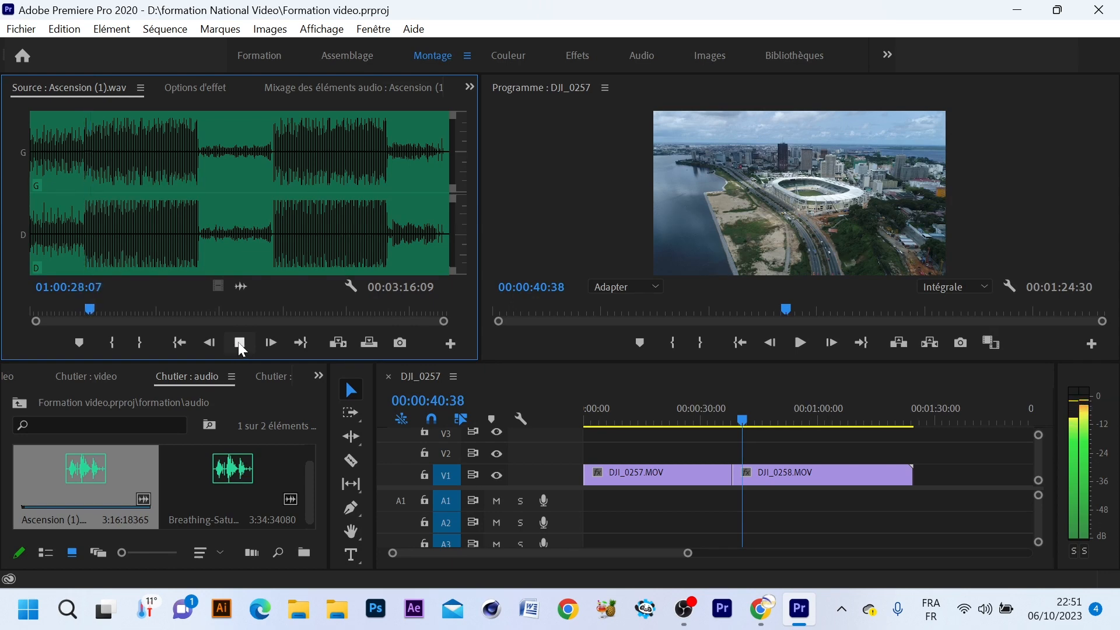
{"action": "left_click", "coordinate": [239, 342]}
- Adjust the computer's playback volume, raising it first and then lowering it
{"action": "key", "text": "XF86AudioRaiseVolume"}
{"action": "key", "text": "XF86AudioRaiseVolume"}
{"action": "key", "text": "XF86AudioRaiseVolume"}
{"action": "key", "text": "XF86AudioRaiseVolume"}
{"action": "key", "text": "XF86AudioRaiseVolume"}
{"action": "key", "text": "XF86AudioRaiseVolume"}
{"action": "key", "text": "XF86AudioRaiseVolume"}
{"action": "key", "text": "XF86AudioRaiseVolume"}
{"action": "key", "text": "XF86AudioRaiseVolume"}
{"action": "key", "text": "XF86AudioRaiseVolume"}
{"action": "key", "text": "XF86AudioRaiseVolume"}
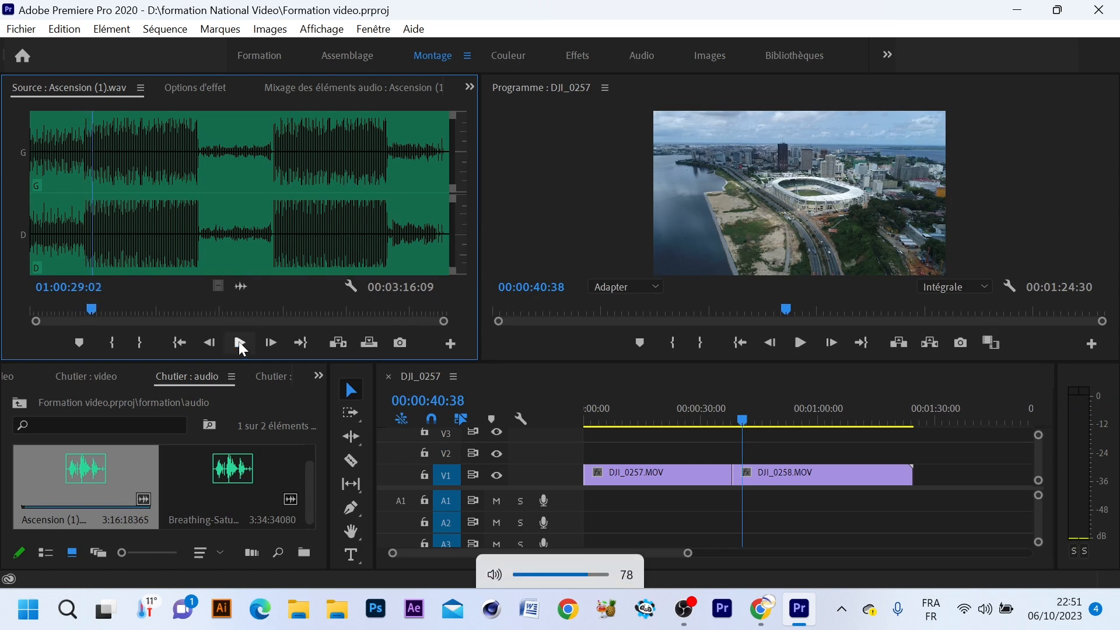
{"action": "key", "text": "XF86AudioLowerVolume"}
{"action": "key", "text": "XF86AudioLowerVolume"}
{"action": "key", "text": "XF86AudioLowerVolume"}
{"action": "key", "text": "XF86AudioLowerVolume"}
{"action": "key", "text": "XF86AudioLowerVolume"}
{"action": "key", "text": "XF86AudioLowerVolume"}
{"action": "key", "text": "XF86AudioLowerVolume"}
{"action": "key", "text": "XF86AudioLowerVolume"}
{"action": "key", "text": "XF86AudioLowerVolume"}
{"action": "key", "text": "XF86AudioLowerVolume"}
{"action": "key", "text": "XF86AudioLowerVolume"}
{"action": "key", "text": "XF86AudioLowerVolume"}
{"action": "key", "text": "XF86AudioLowerVolume"}
{"action": "key", "text": "XF86AudioLowerVolume"}
{"action": "key", "text": "XF86AudioLowerVolume"}
{"action": "key", "text": "XF86AudioLowerVolume"}
{"action": "key", "text": "XF86AudioLowerVolume"}
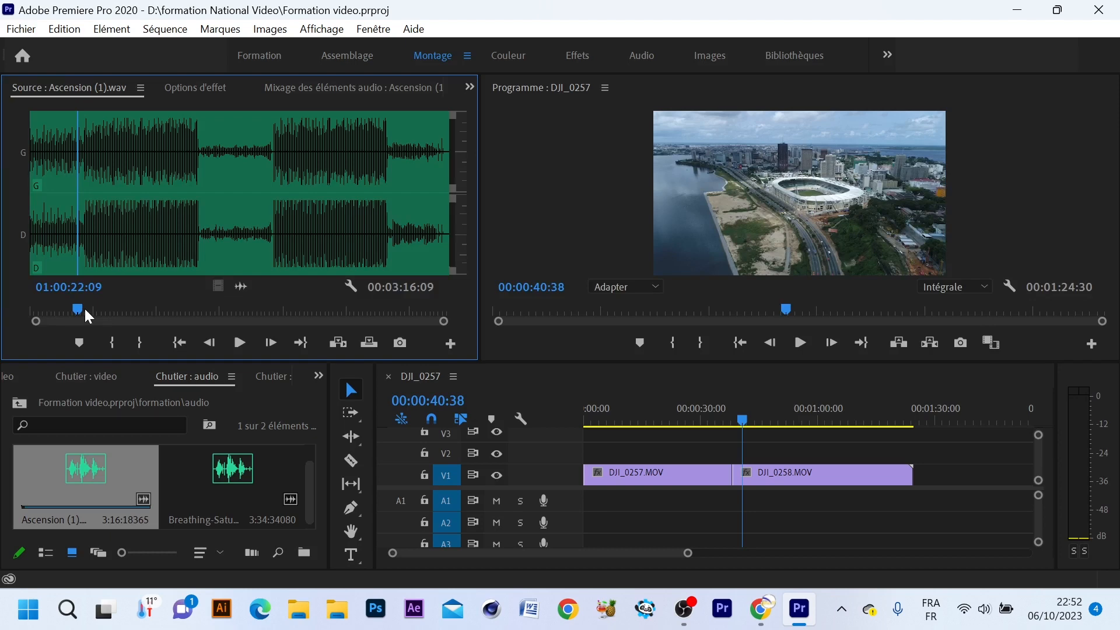
- Preview the quieter opening section of Ascension (1).wav in the source monitor
{"action": "left_click_drag", "start_coordinate": [84, 308], "coordinate": [48, 309]}
{"action": "left_click", "coordinate": [239, 343]}
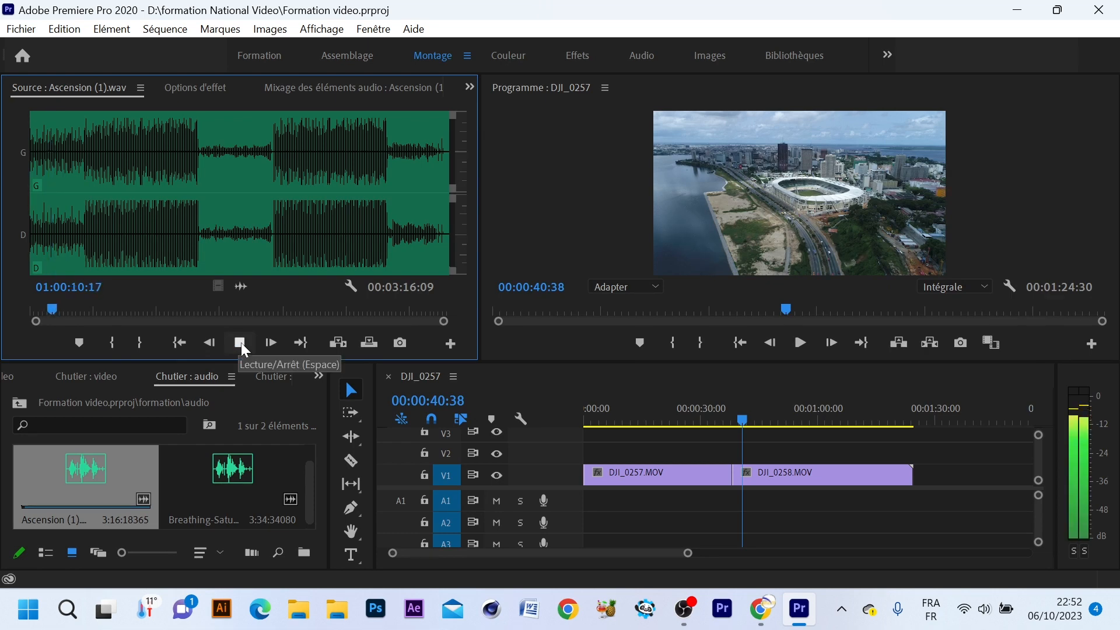
{"action": "left_click", "coordinate": [239, 343]}
- Set the in point of Ascension (1).wav at 01:00:26:02, clearing the trial out point marked at the same position
{"action": "left_click_drag", "start_coordinate": [52, 310], "coordinate": [83, 315]}
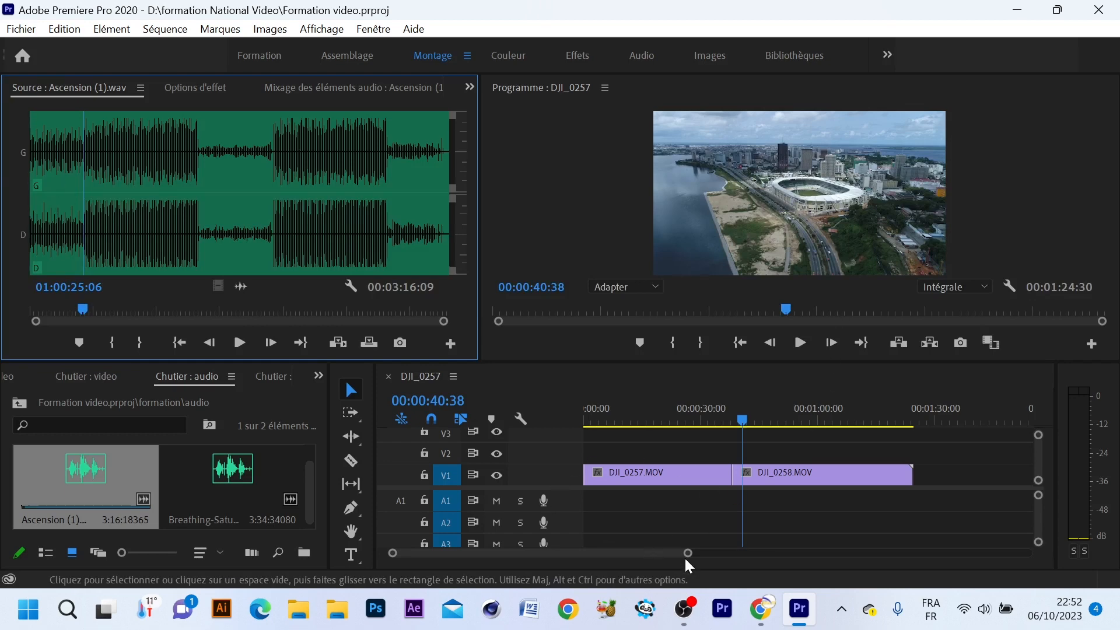
{"action": "left_click_drag", "start_coordinate": [82, 309], "coordinate": [85, 310]}
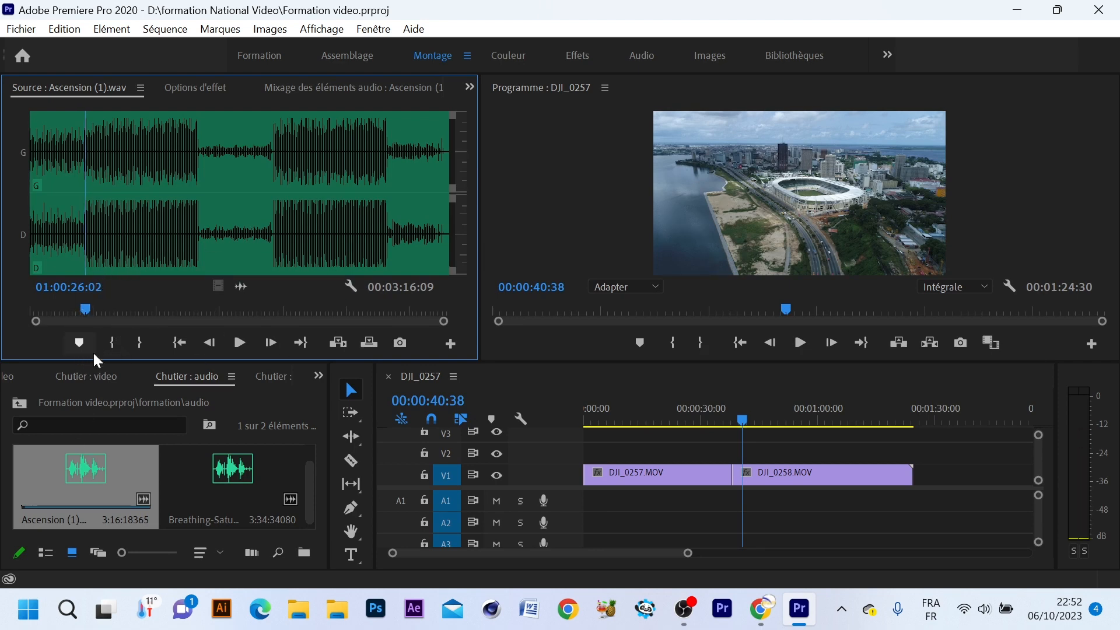
{"action": "left_click", "coordinate": [114, 341]}
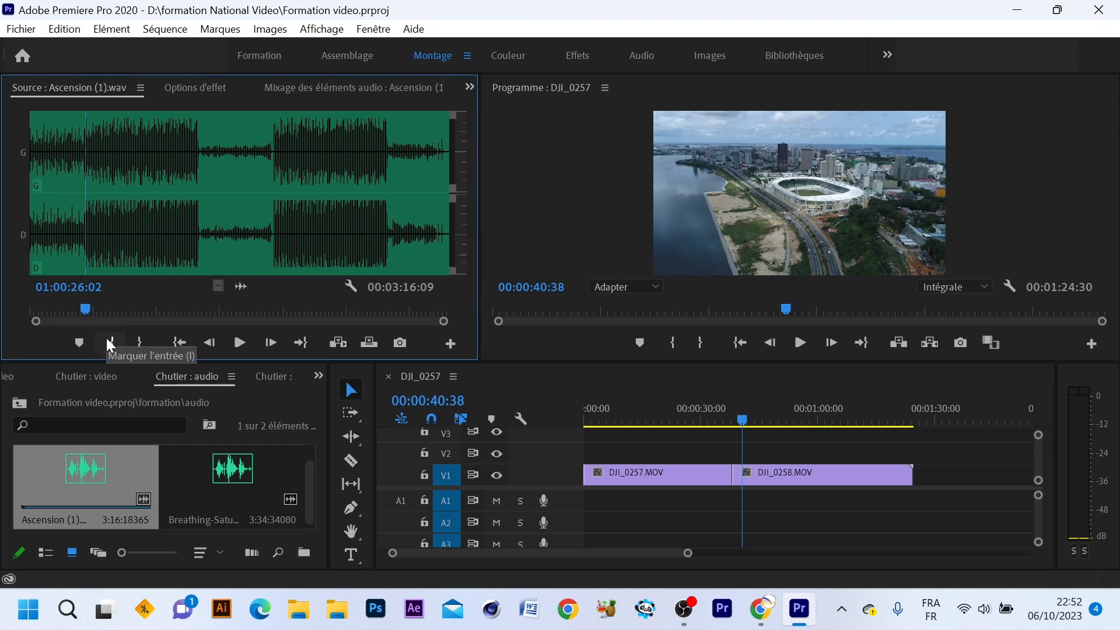
{"action": "left_click", "coordinate": [141, 341]}
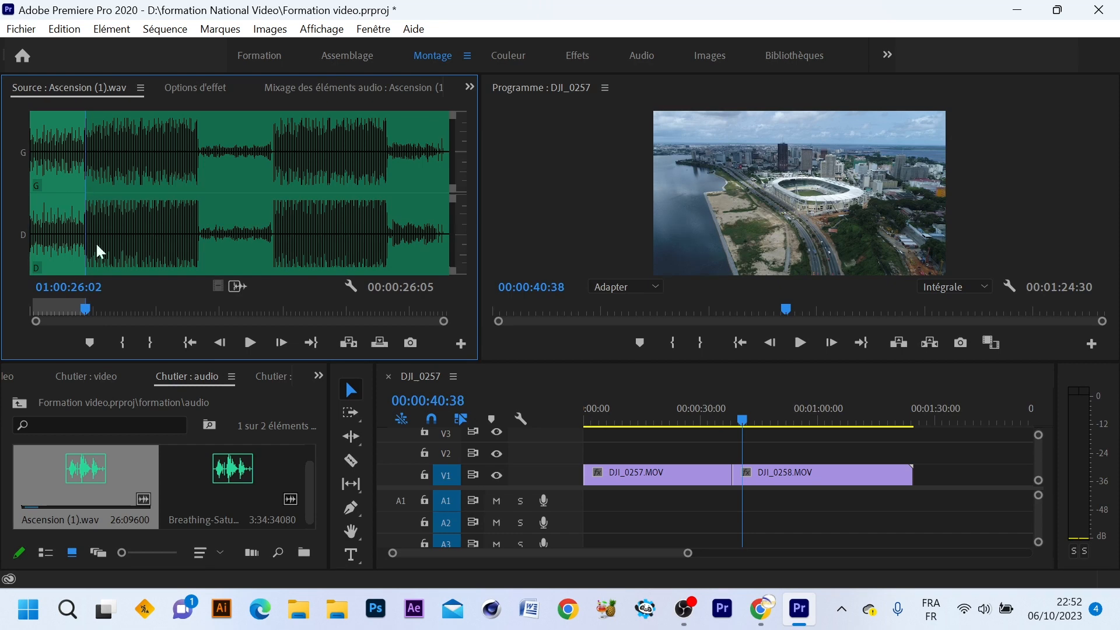
{"action": "left_click", "coordinate": [160, 341], "text": "alt"}
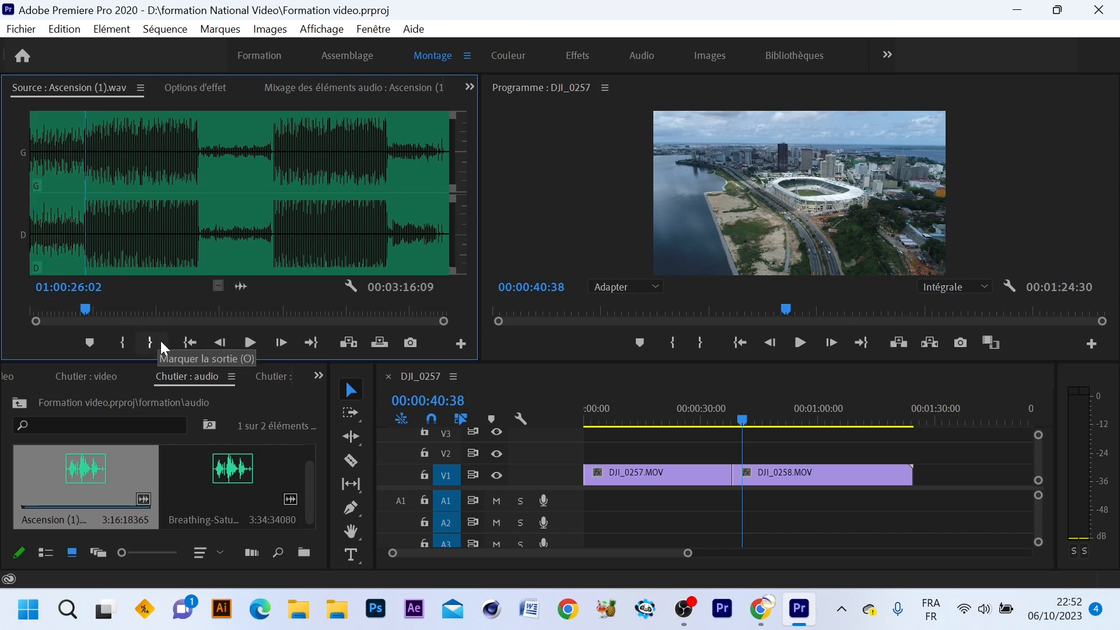
{"action": "left_click", "coordinate": [122, 343]}
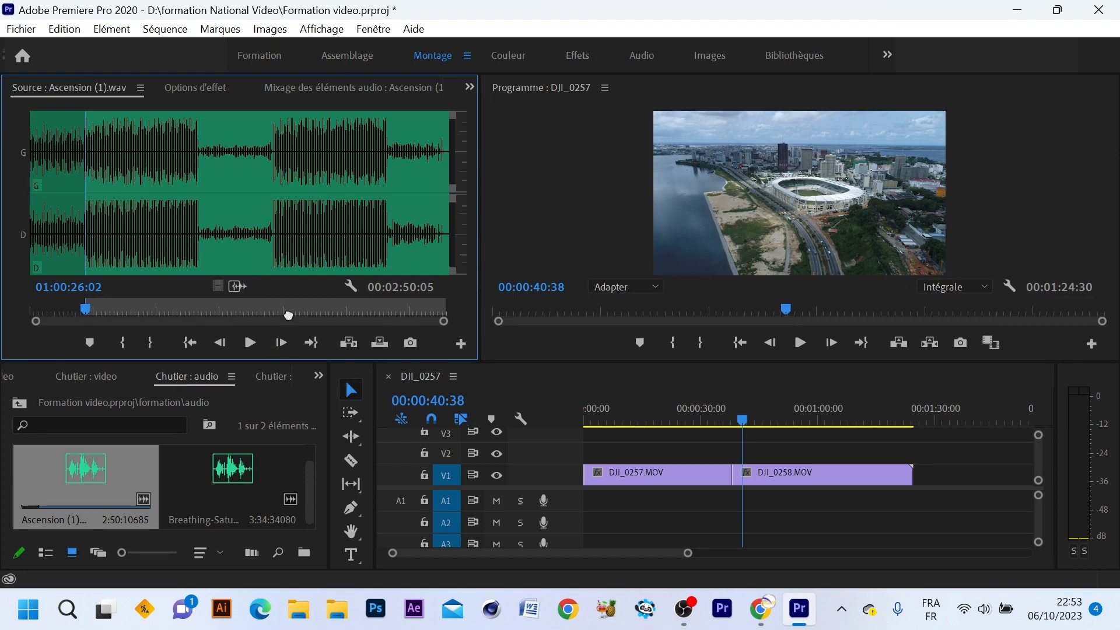
- Place the trimmed Ascension (1).wav on track A1 at the sequence start and play the sequence from 00:00:00:00
{"action": "left_click_drag", "start_coordinate": [569, 415], "coordinate": [579, 501]}
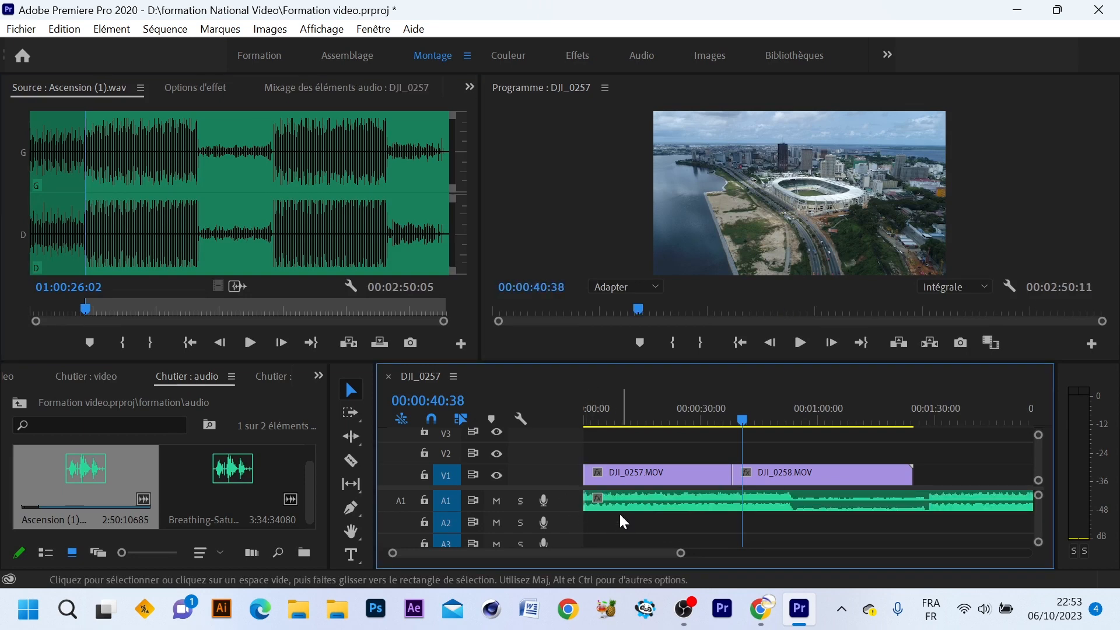
{"action": "left_click_drag", "start_coordinate": [604, 420], "coordinate": [580, 422]}
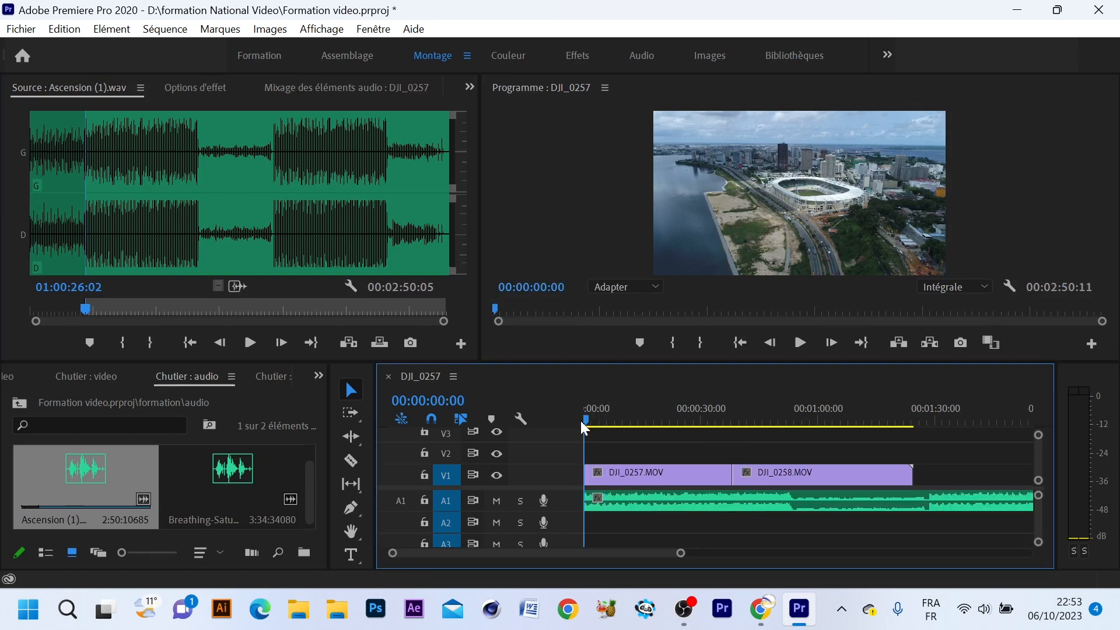
{"action": "left_click", "coordinate": [801, 345]}
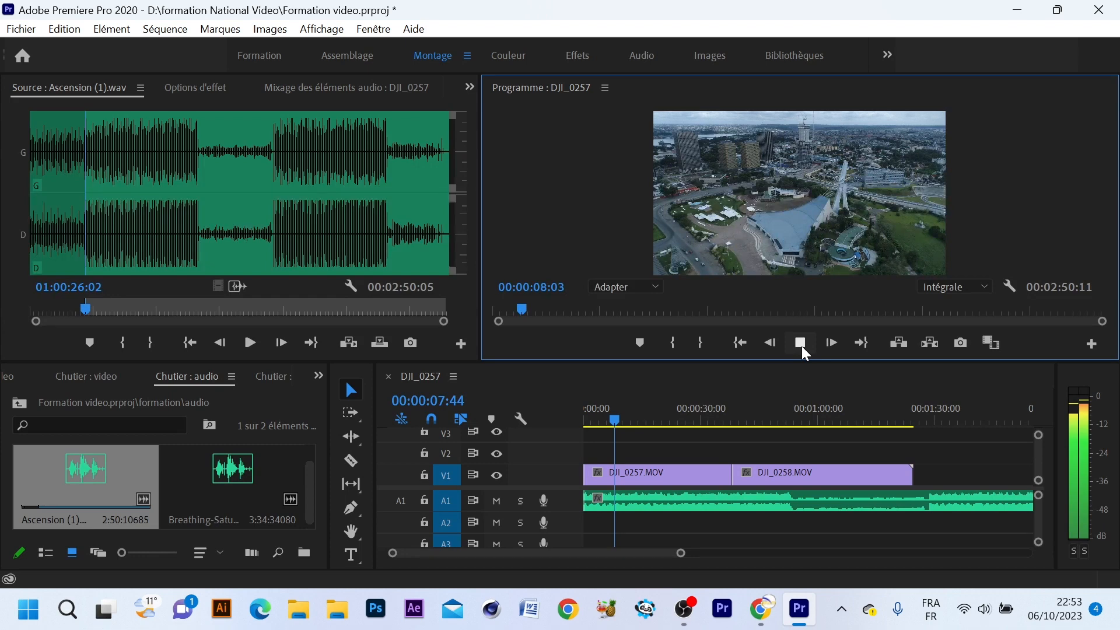
- Stop the playback, return the playhead to 00:00:01:17, and hide and re-show video track V1
{"action": "left_click", "coordinate": [628, 422]}
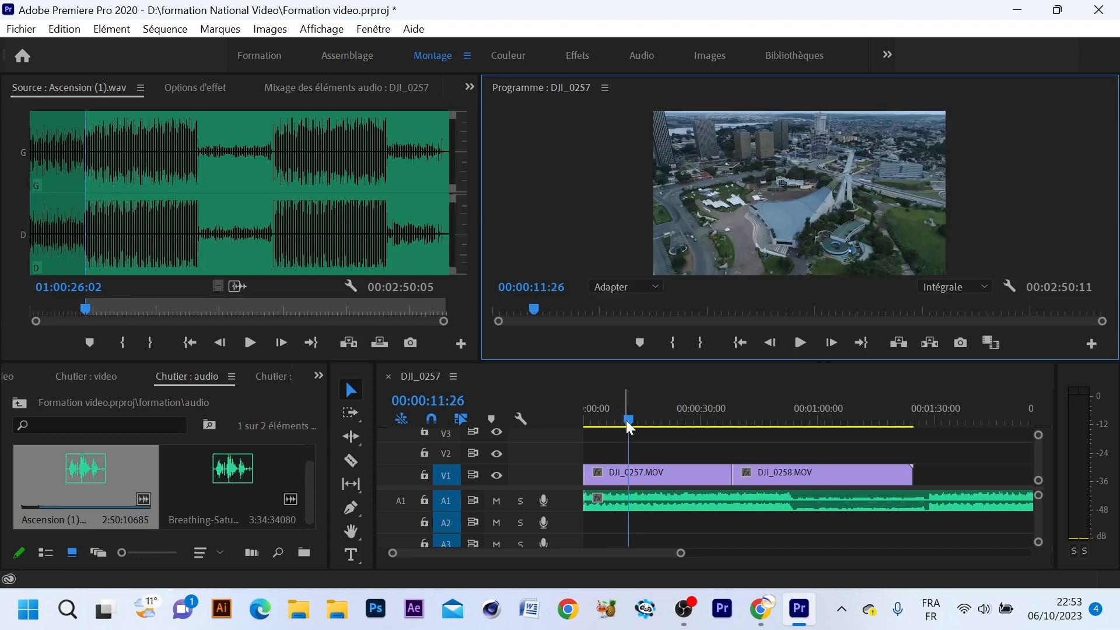
{"action": "left_click", "coordinate": [590, 421]}
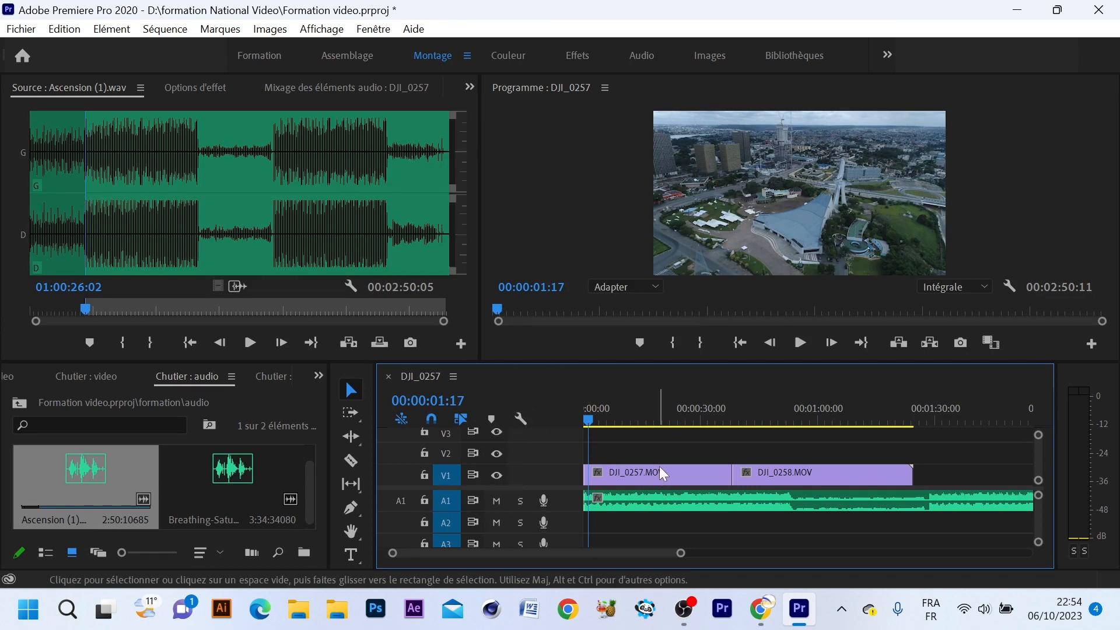
{"action": "left_click", "coordinate": [496, 476]}
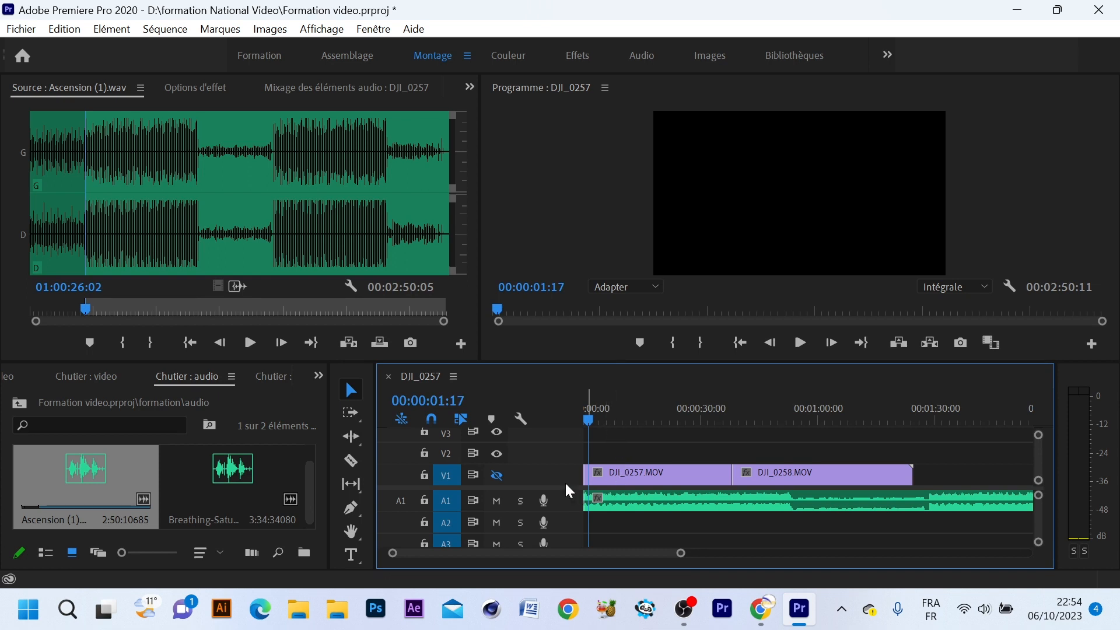
{"action": "left_click", "coordinate": [497, 476]}
- Stack DJI_0258.MOV on track V2 directly above DJI_0257.MOV and show the frame at 00:00:05:19
{"action": "left_click", "coordinate": [798, 474]}
{"action": "left_click_drag", "start_coordinate": [799, 475], "coordinate": [652, 451]}
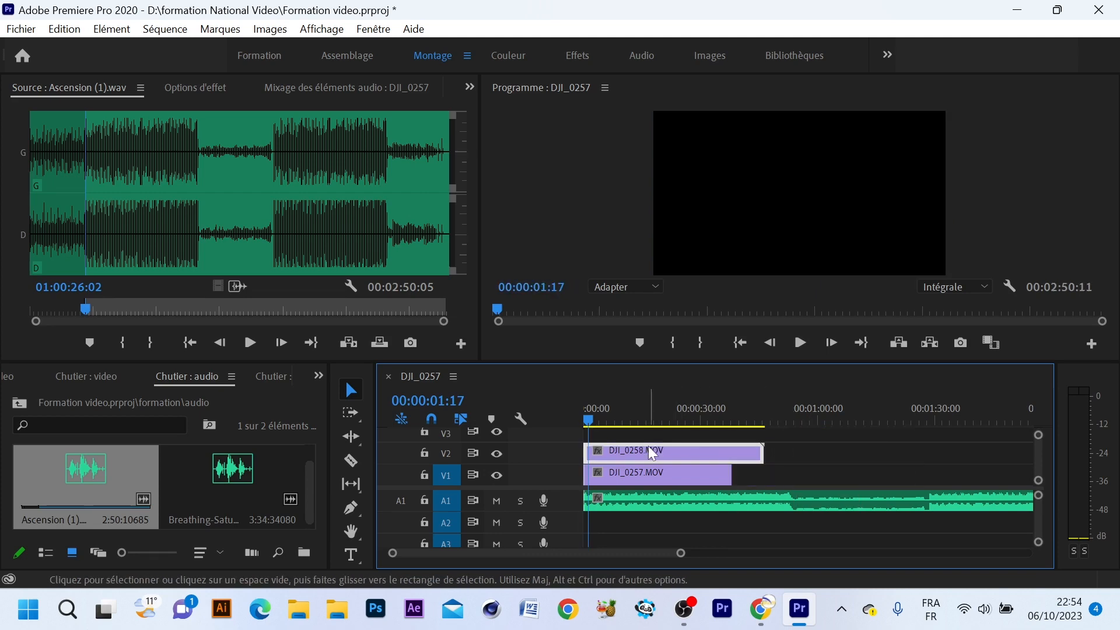
{"action": "left_click", "coordinate": [606, 418]}
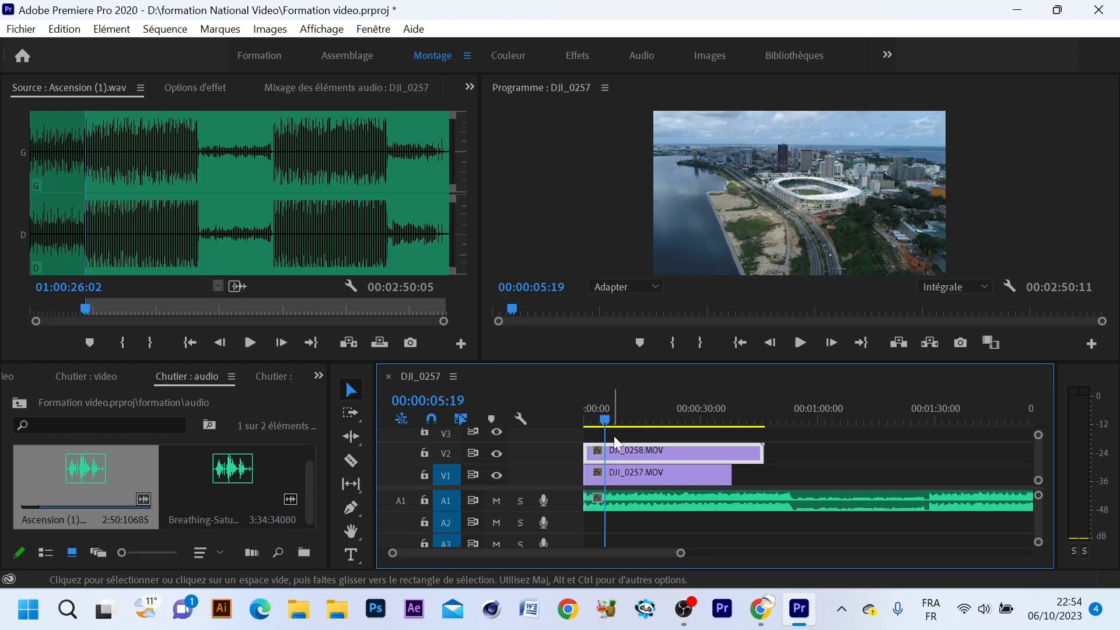
- Toggle the visibility of video track V2 repeatedly to compare the stacked clips at 00:00:05:19
{"action": "left_click", "coordinate": [498, 453]}
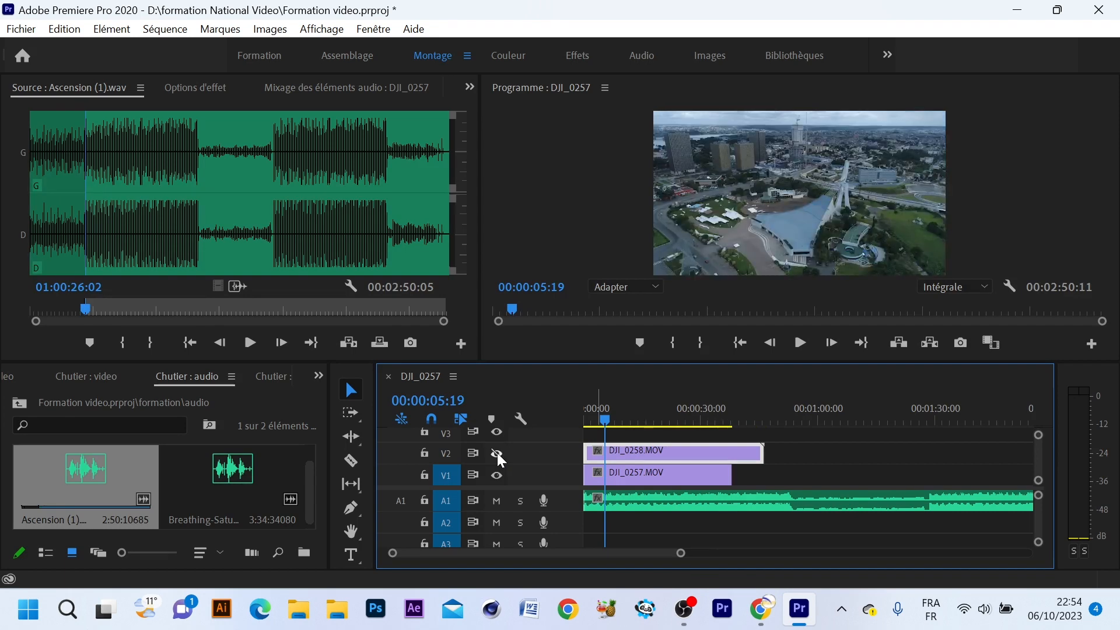
{"action": "left_click", "coordinate": [497, 453]}
{"action": "left_click", "coordinate": [497, 453]}
{"action": "left_click", "coordinate": [497, 454]}
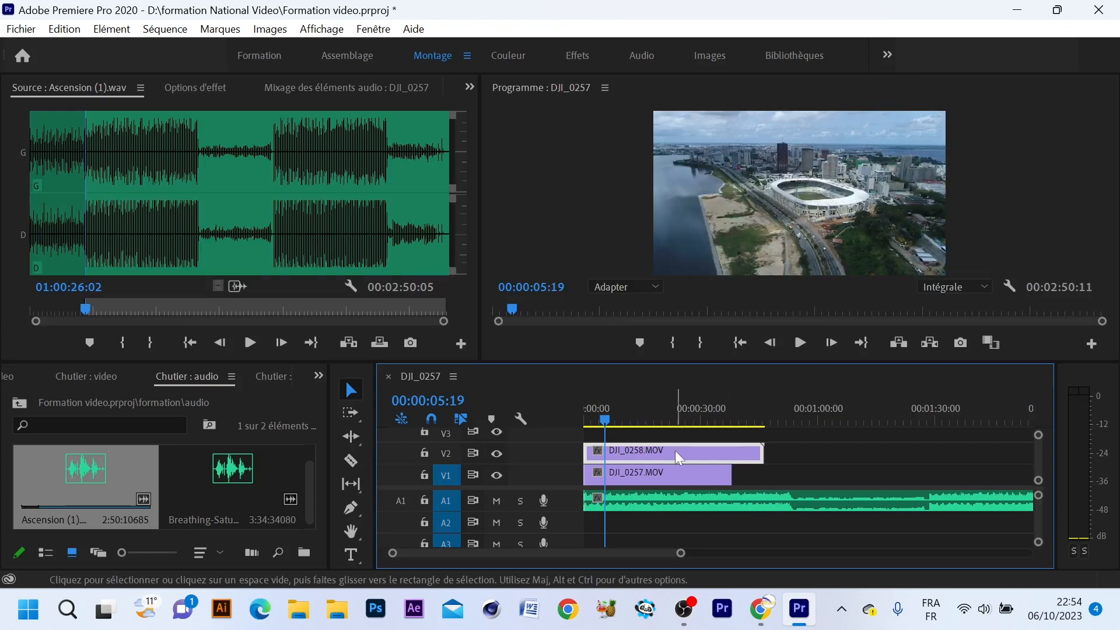
{"action": "left_click", "coordinate": [498, 454]}
- Put DJI_0258.MOV back on track V1 right after DJI_0257.MOV and return the playhead to 00:00:00:00
{"action": "left_click_drag", "start_coordinate": [593, 458], "coordinate": [820, 462]}
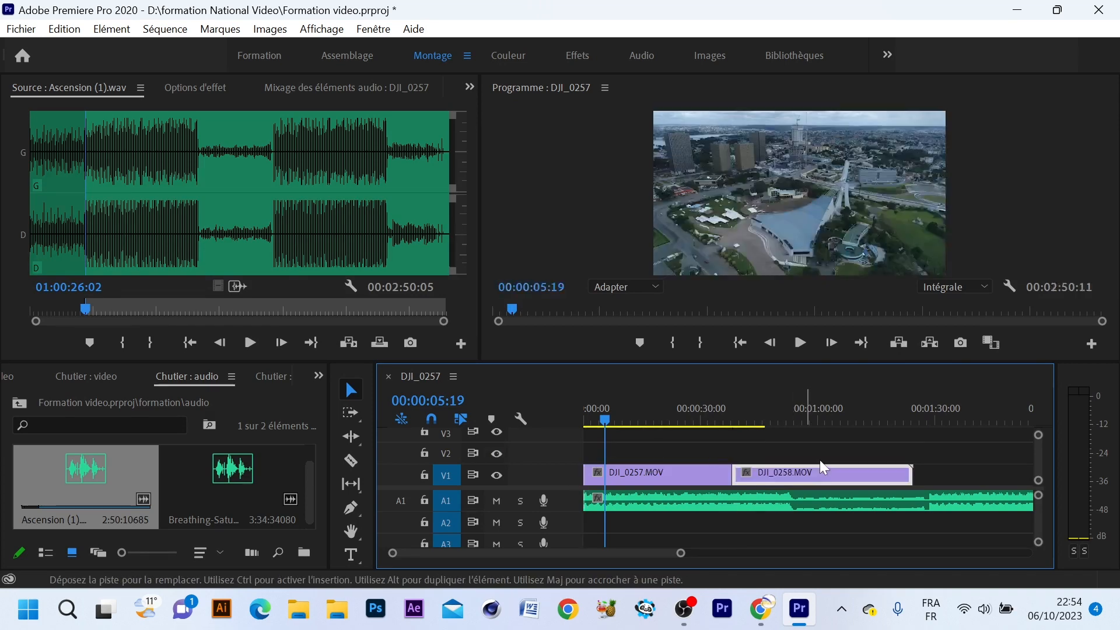
{"action": "left_click", "coordinate": [585, 421]}
{"action": "left_click", "coordinate": [582, 422]}
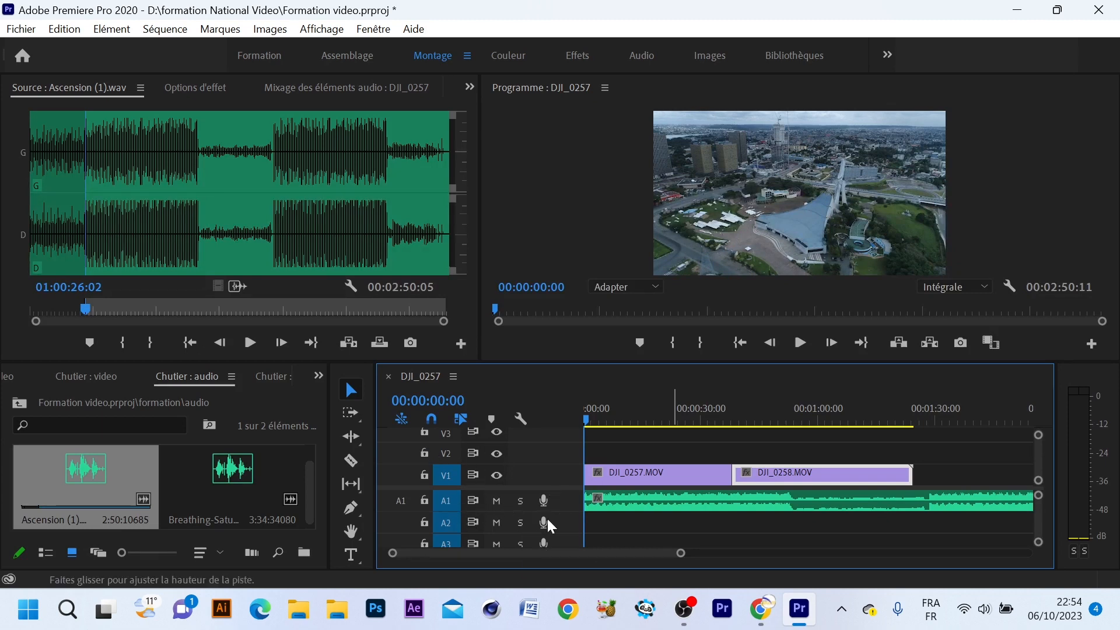
- Play the sequence from 00:00:00:00 with audio track A1 muted, and unmute the track with the playhead at 00:00:04:24
{"action": "left_click", "coordinate": [496, 501]}
{"action": "left_click_drag", "start_coordinate": [600, 411], "coordinate": [580, 422]}
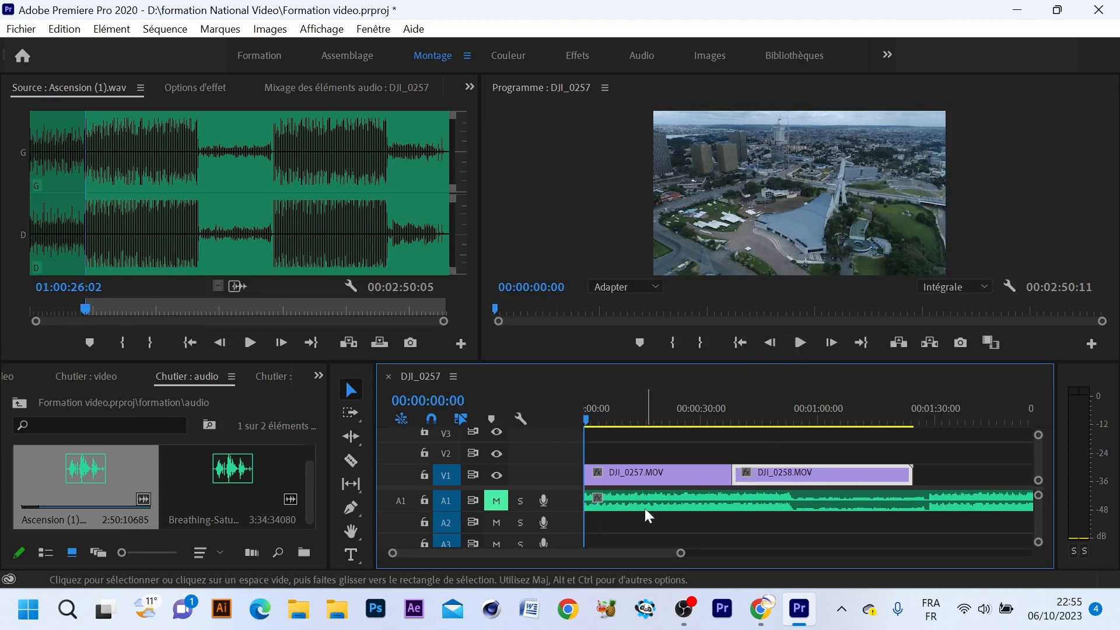
{"action": "left_click", "coordinate": [799, 343]}
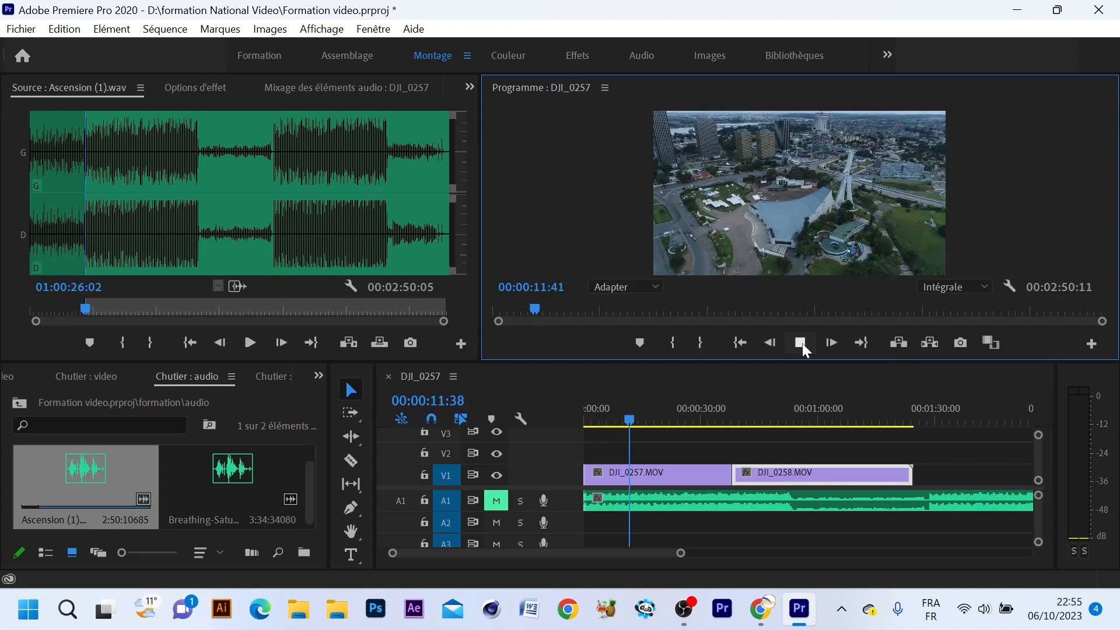
{"action": "left_click", "coordinate": [800, 345]}
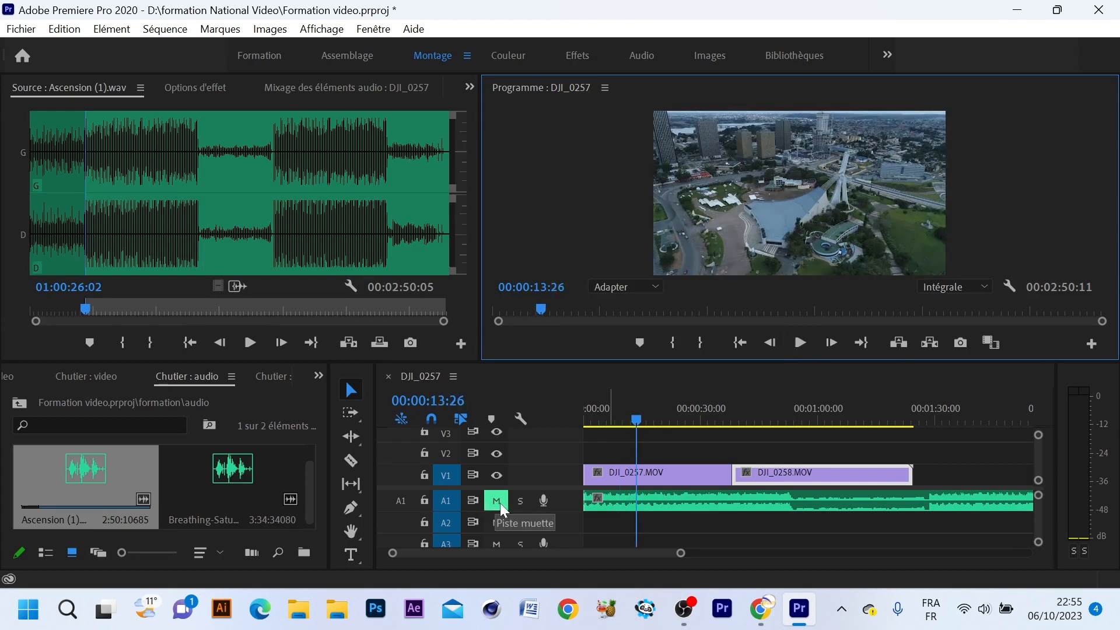
{"action": "left_click", "coordinate": [595, 419]}
{"action": "mouse_move", "coordinate": [590, 419]}
{"action": "left_mouse_down"}
{"action": "mouse_move", "coordinate": [576, 427]}
{"action": "mouse_move", "coordinate": [604, 415]}
{"action": "left_mouse_up"}
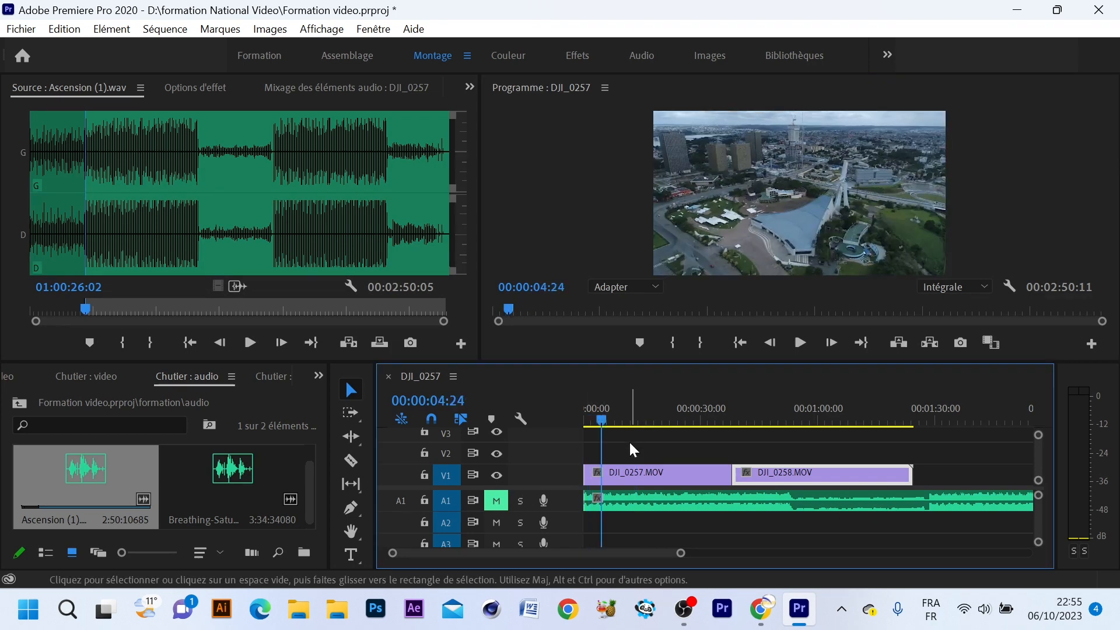
{"action": "left_click", "coordinate": [497, 504]}
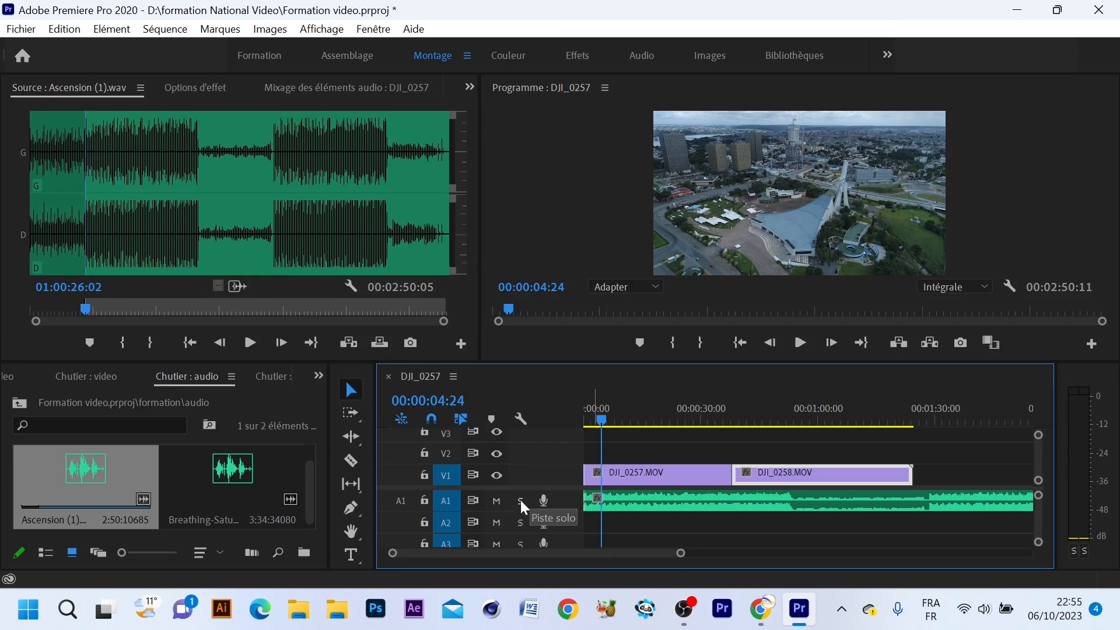
- Solo audio track A1 for a short playback from 00:00:00:00, and switch its solo off again
{"action": "left_click", "coordinate": [520, 500]}
{"action": "left_click_drag", "start_coordinate": [607, 415], "coordinate": [581, 425]}
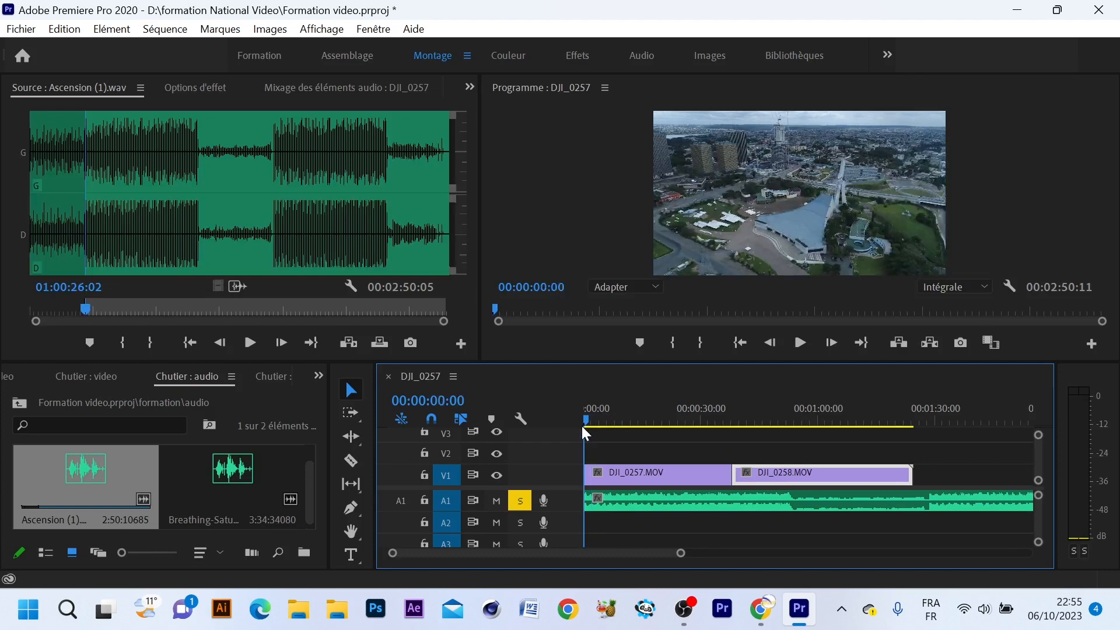
{"action": "left_click", "coordinate": [800, 345]}
{"action": "left_click", "coordinate": [801, 344]}
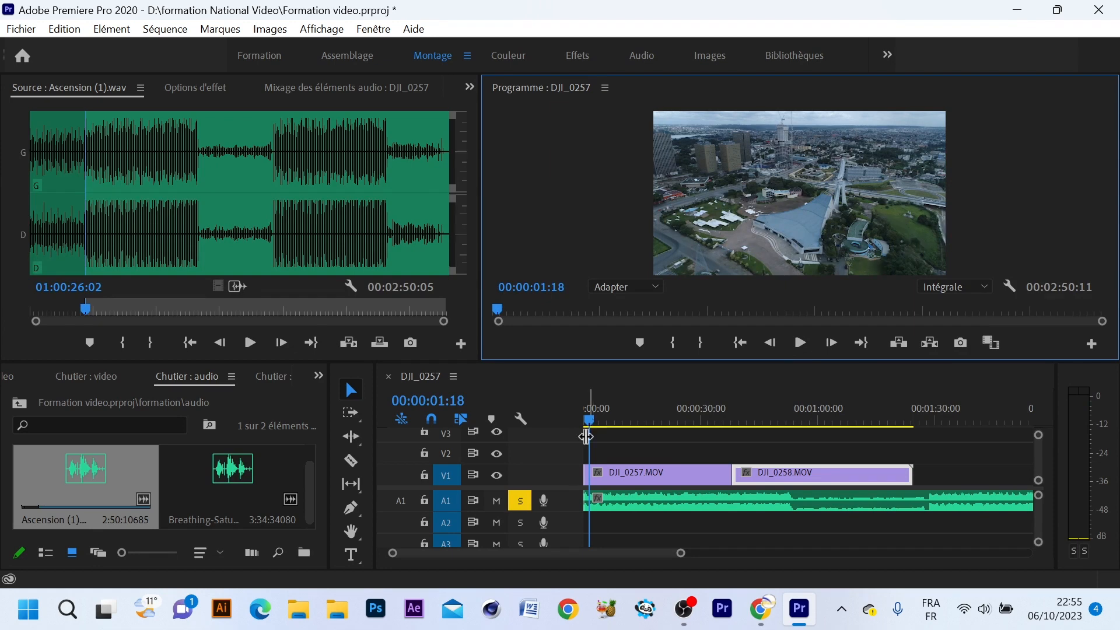
{"action": "left_click", "coordinate": [520, 503]}
{"action": "left_click", "coordinate": [518, 500]}
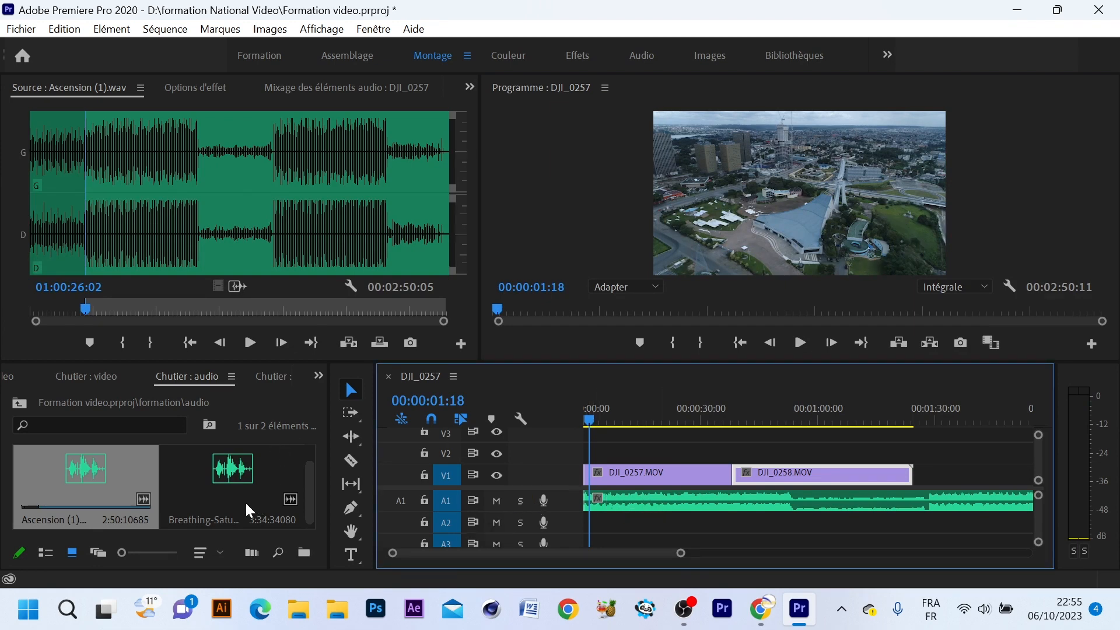
- Preview Breathing-Saturn.wav in the source monitor from 01:00:24:00 and place the whole file on track A2 at the sequence start
{"action": "double_click", "coordinate": [230, 481]}
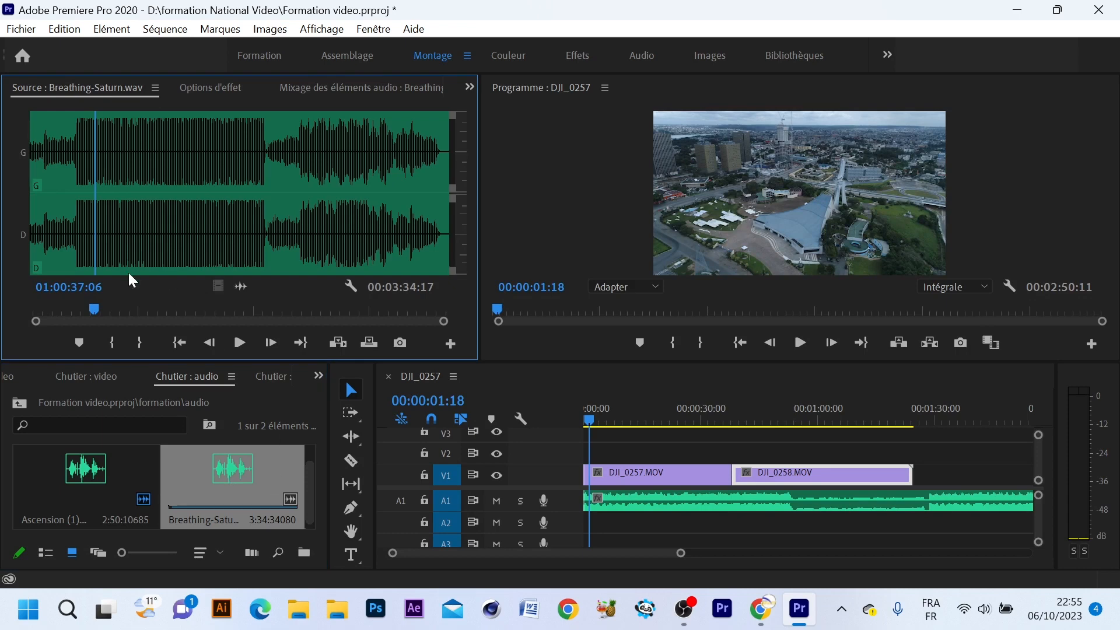
{"action": "left_click", "coordinate": [68, 309]}
{"action": "left_click", "coordinate": [240, 343]}
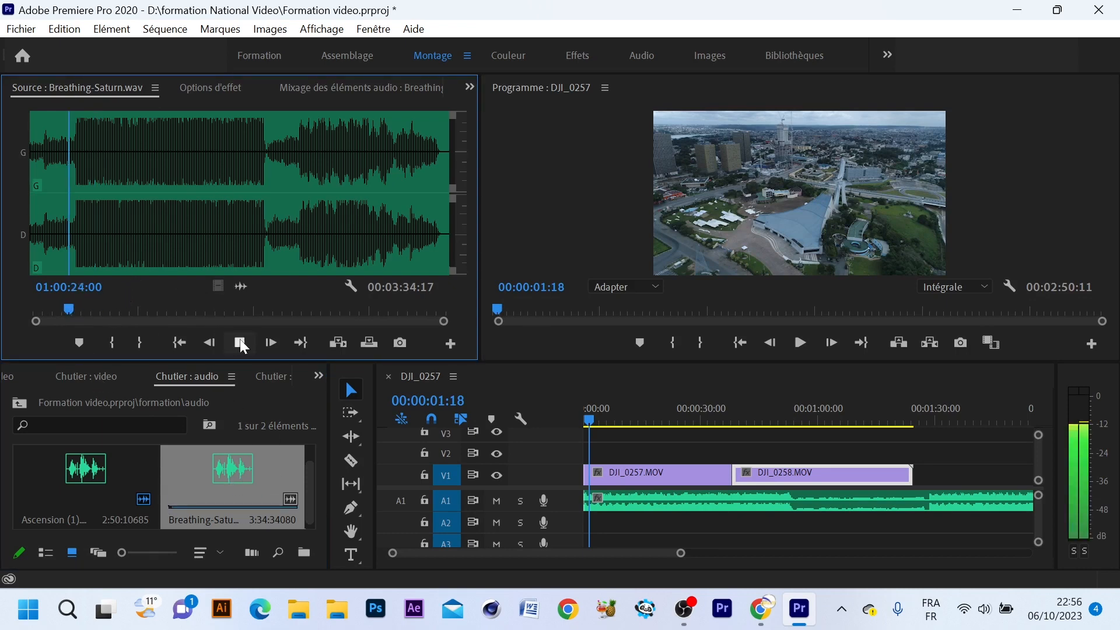
{"action": "left_click", "coordinate": [240, 342]}
{"action": "left_click_drag", "start_coordinate": [241, 286], "coordinate": [591, 526]}
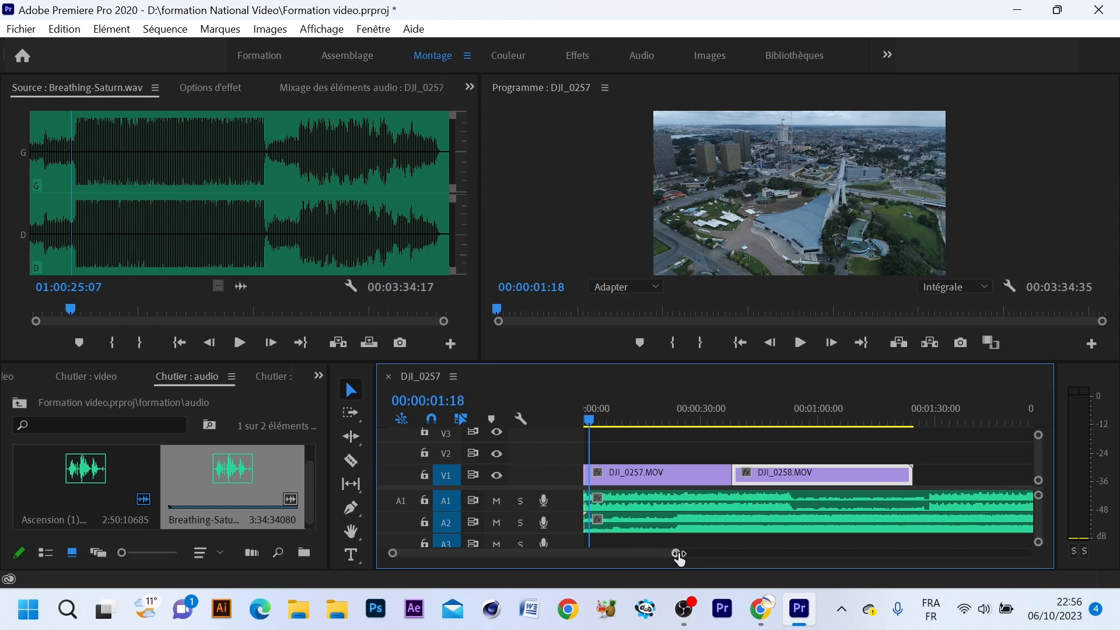
{"action": "left_click_drag", "start_coordinate": [681, 553], "coordinate": [698, 553]}
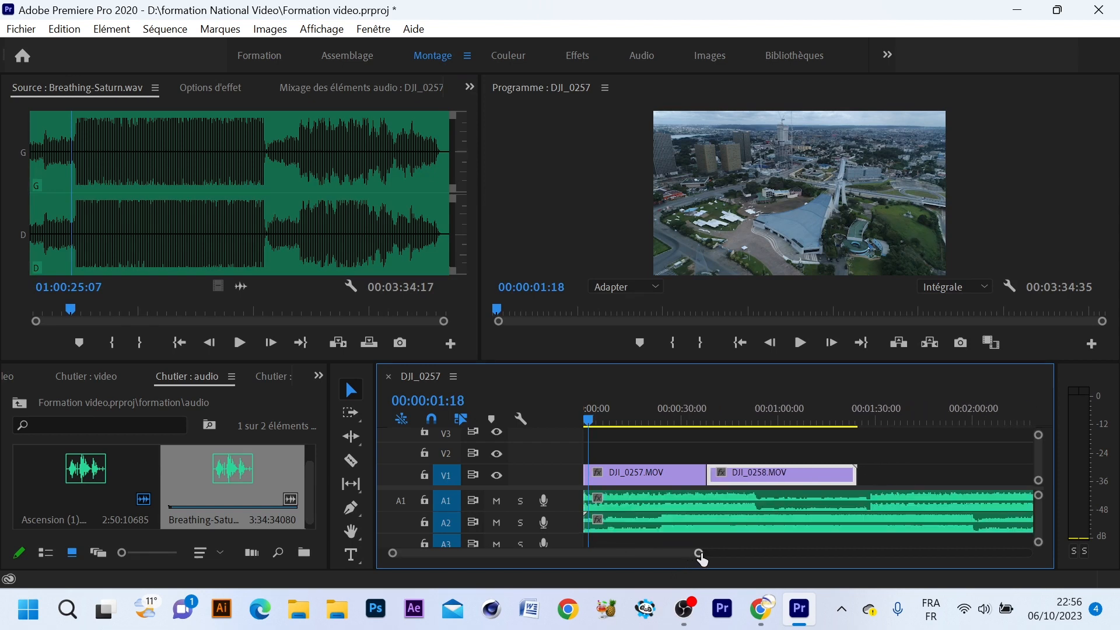
- Play the sequence from 00:00:00:00 with only track A1 soloed, and turn the A1 solo off
{"action": "left_click", "coordinate": [586, 419]}
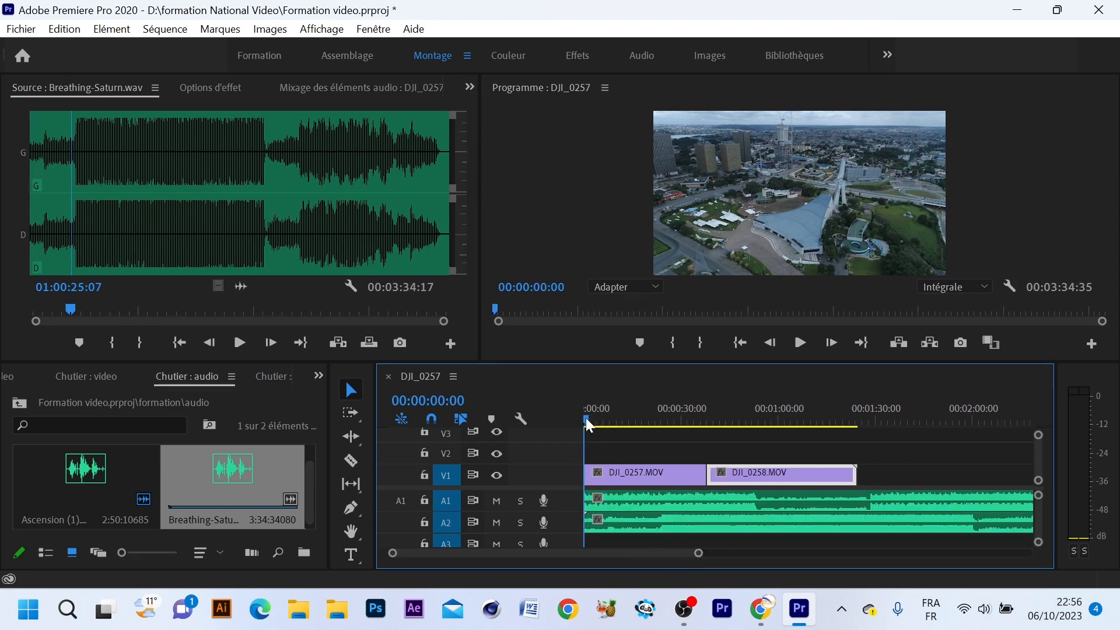
{"action": "left_click", "coordinate": [521, 501]}
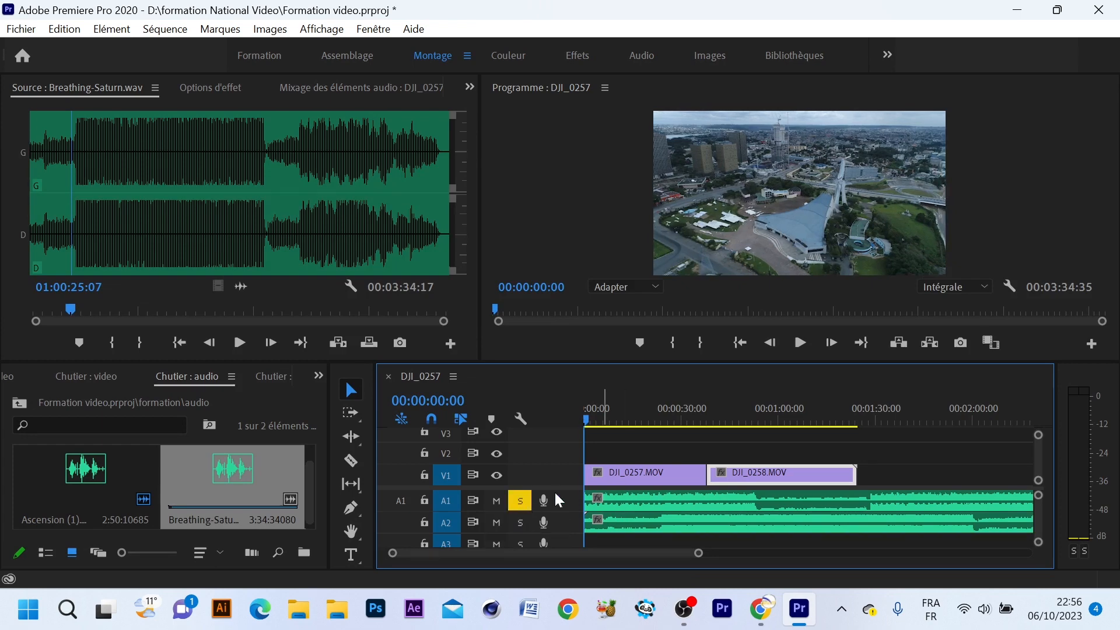
{"action": "left_click", "coordinate": [800, 345]}
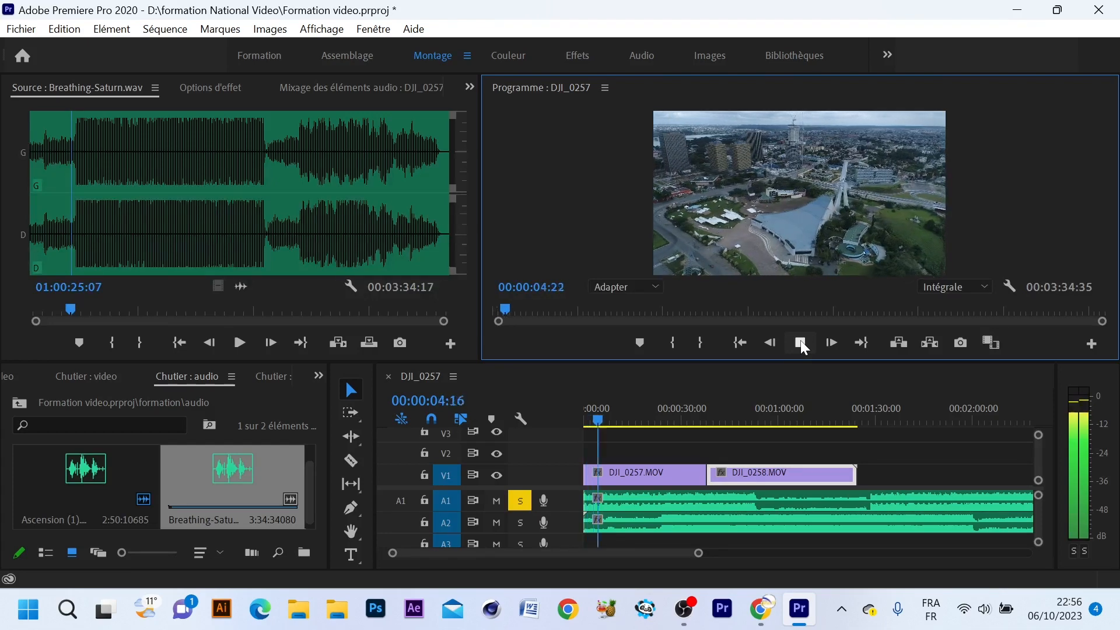
{"action": "left_click", "coordinate": [801, 344]}
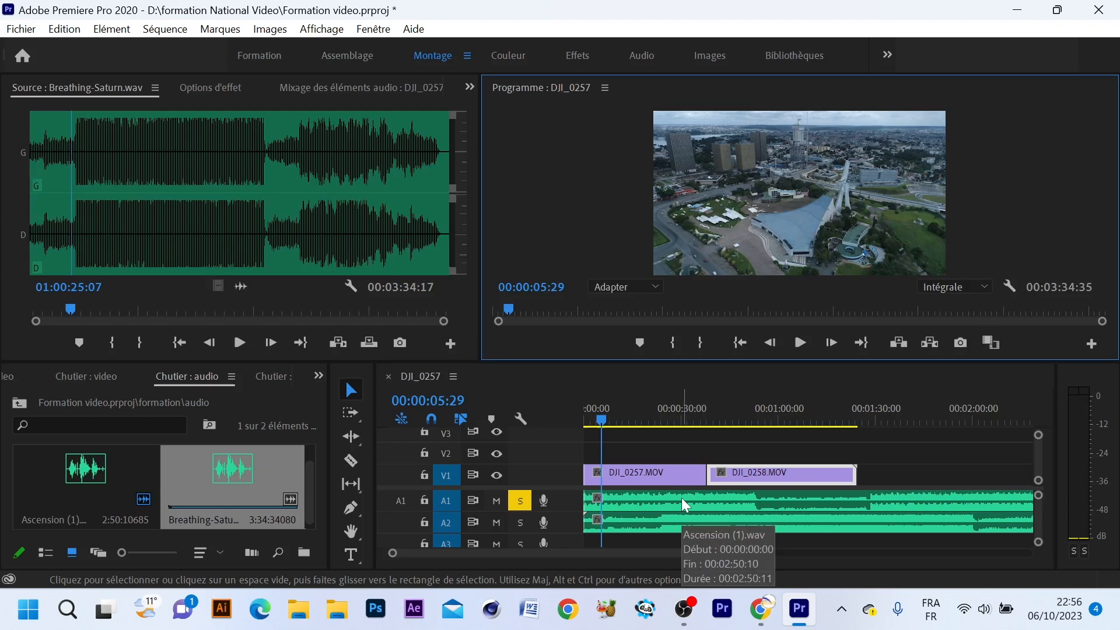
{"action": "left_click", "coordinate": [517, 503]}
- Solo track A2 and listen to Breathing-Saturn.wav from 00:00:00:00 and again in its louder section up to 00:00:32:49
{"action": "left_click", "coordinate": [519, 523]}
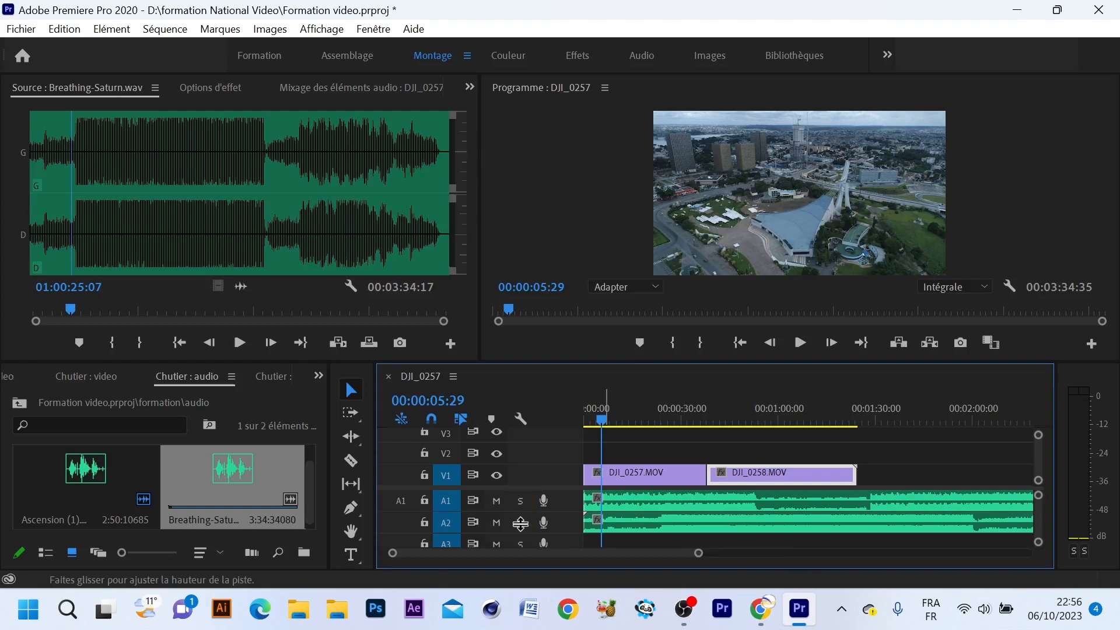
{"action": "left_click_drag", "start_coordinate": [600, 419], "coordinate": [585, 419]}
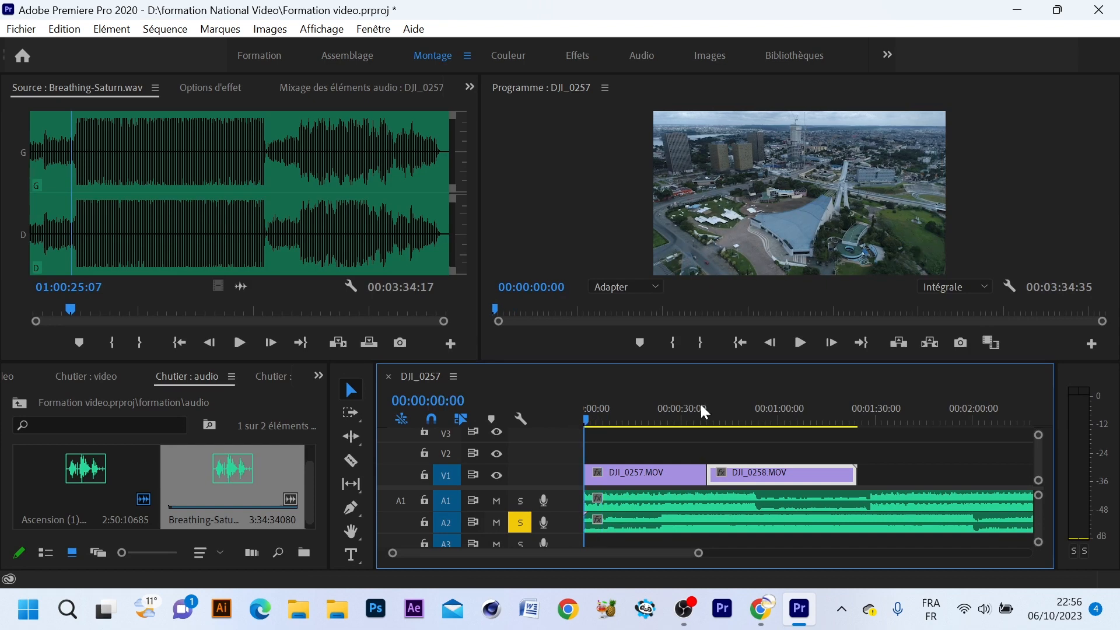
{"action": "left_click", "coordinate": [801, 343]}
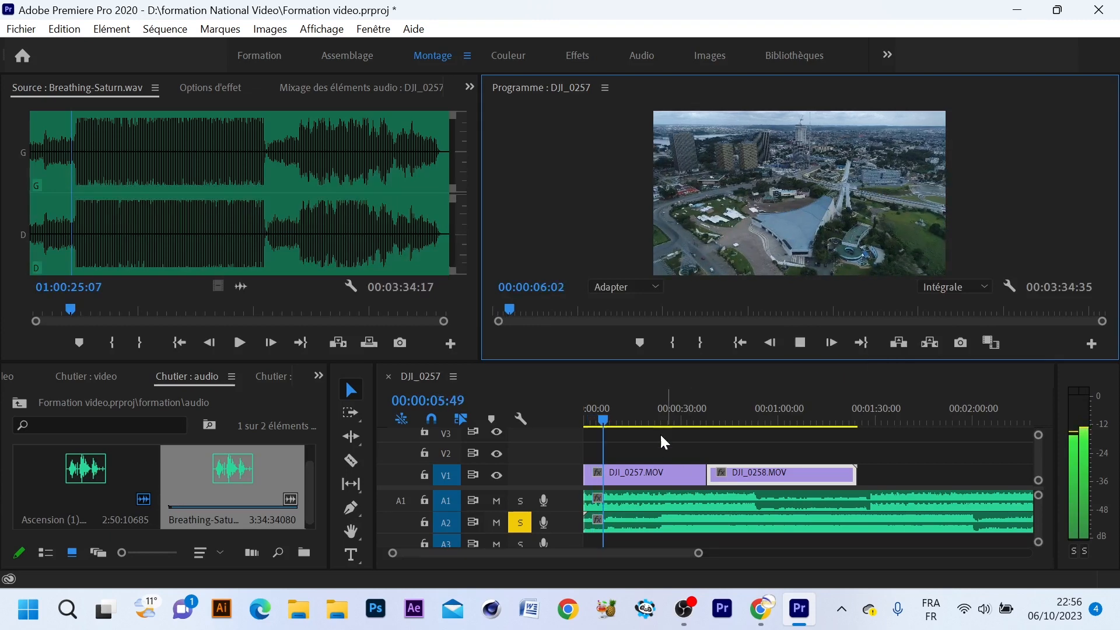
{"action": "left_click", "coordinate": [666, 419]}
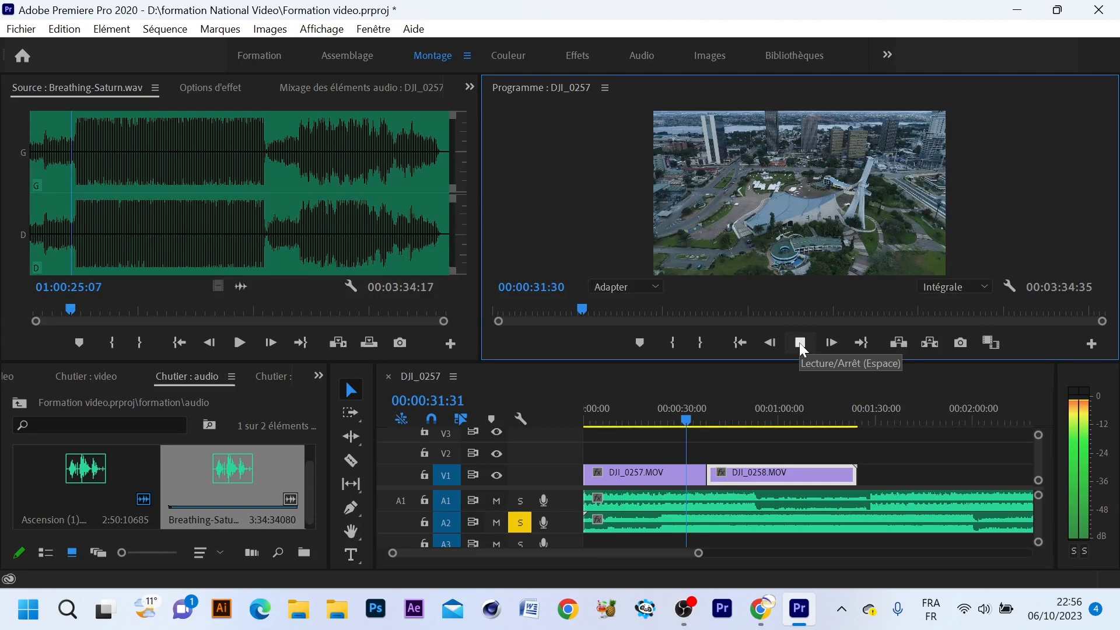
{"action": "left_click", "coordinate": [801, 348]}
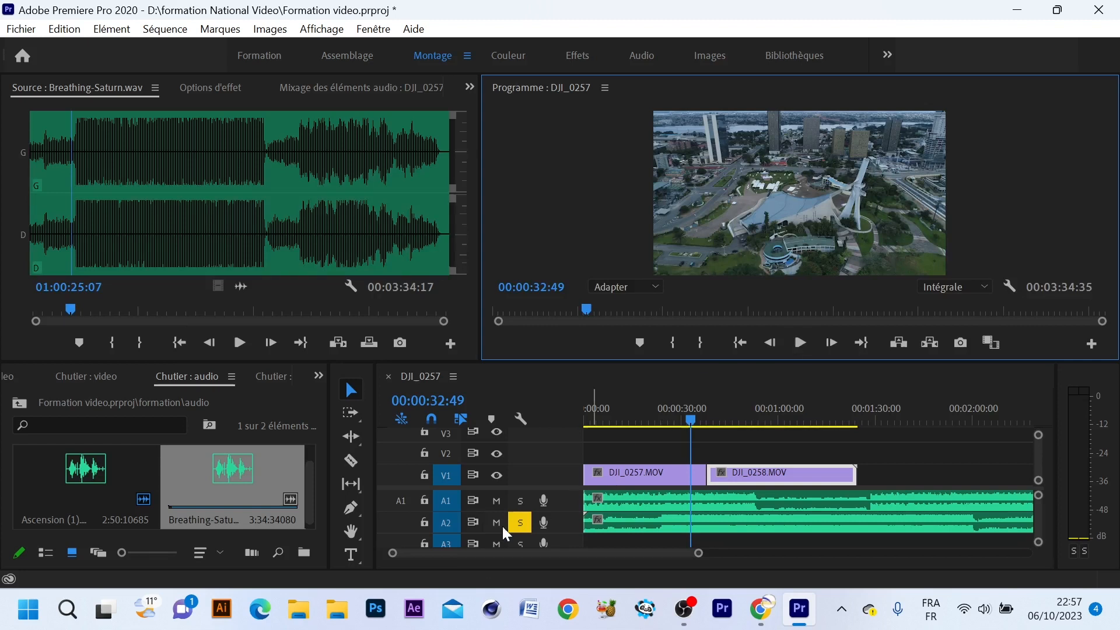
- Turn off the A2 solo and play both audio tracks together up to 00:00:31:31
{"action": "left_click", "coordinate": [522, 525]}
{"action": "left_click", "coordinate": [521, 524]}
{"action": "mouse_move", "coordinate": [673, 415]}
{"action": "left_mouse_down"}
{"action": "mouse_move", "coordinate": [607, 426]}
{"action": "mouse_move", "coordinate": [662, 429]}
{"action": "left_mouse_up"}
{"action": "left_click", "coordinate": [800, 342]}
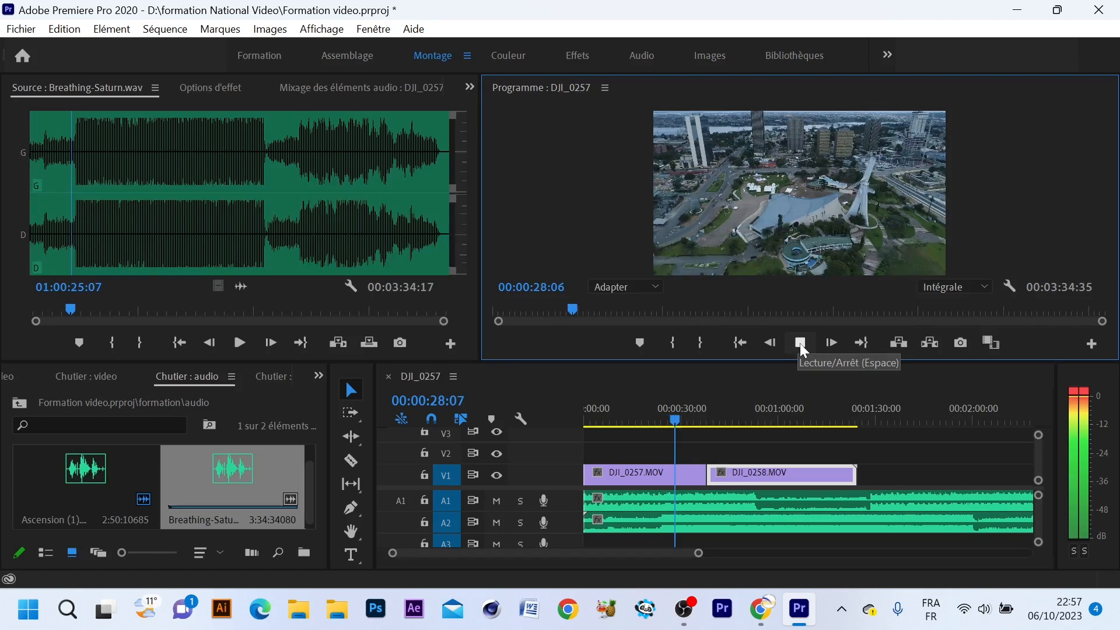
{"action": "left_click", "coordinate": [801, 344]}
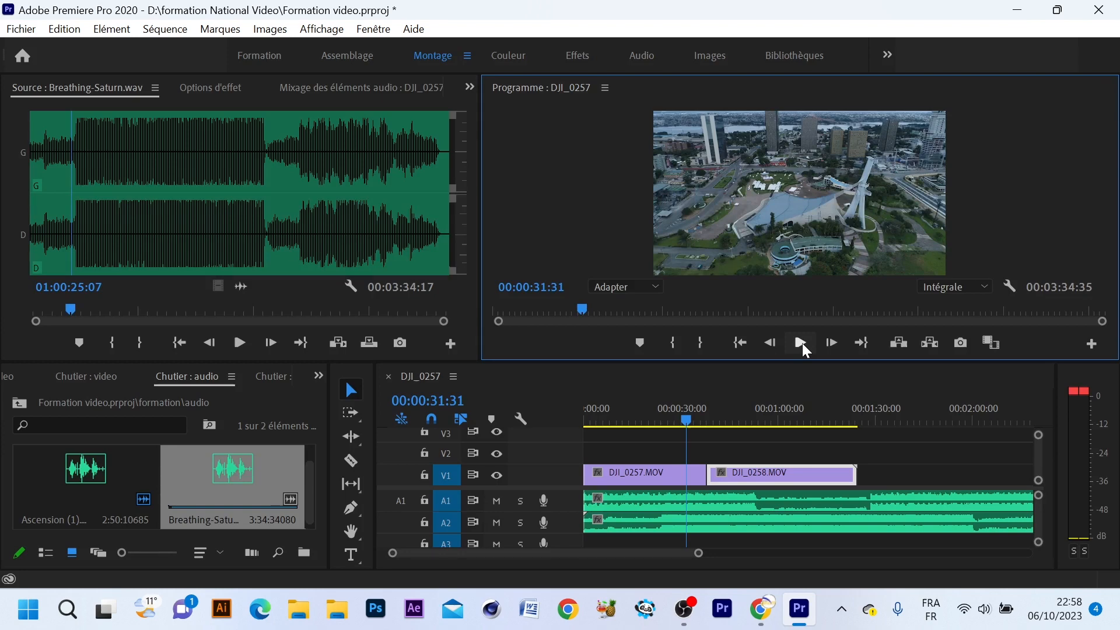
- Delete the Breathing-Saturn.wav clip from track A2 of the DJI_0257 sequence and place the playhead at 00:00:06:38
{"action": "left_click", "coordinate": [625, 422]}
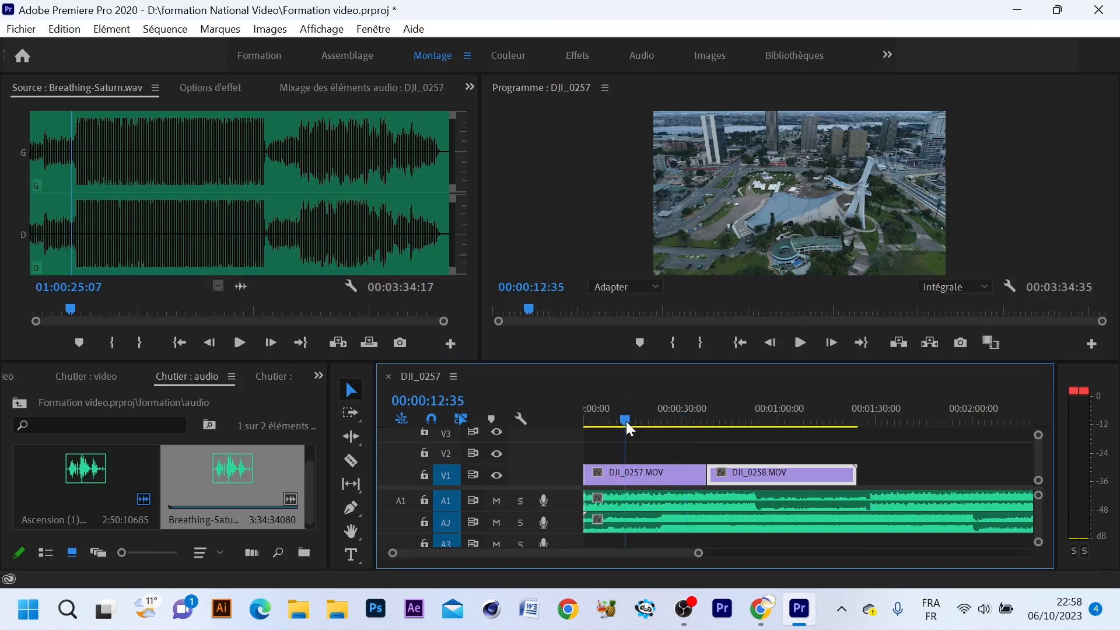
{"action": "left_click", "coordinate": [607, 415]}
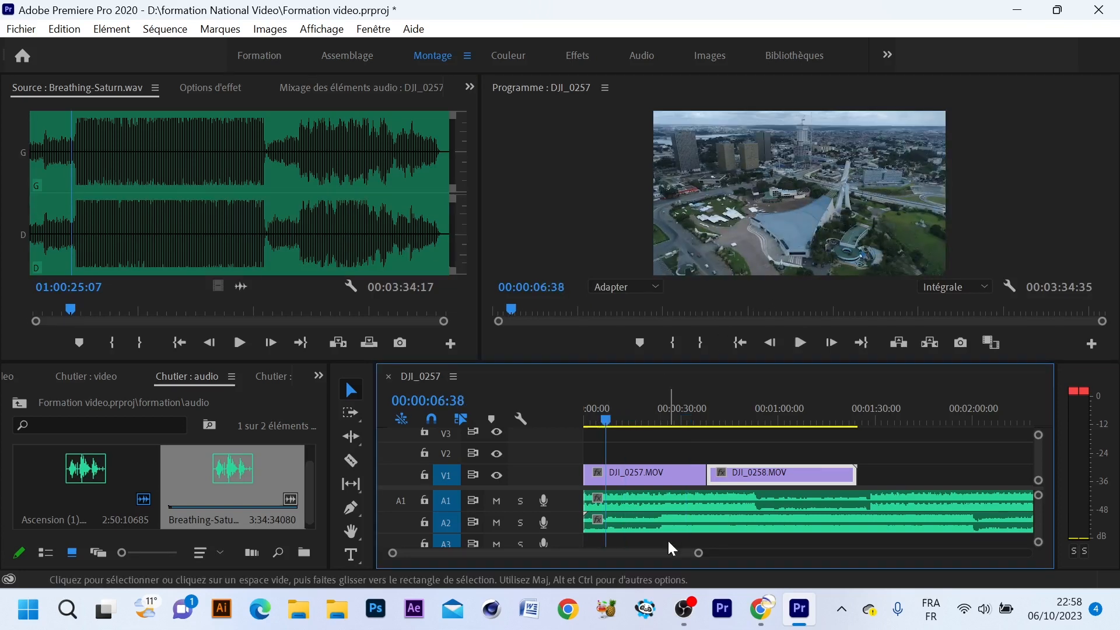
{"action": "left_click", "coordinate": [657, 520]}
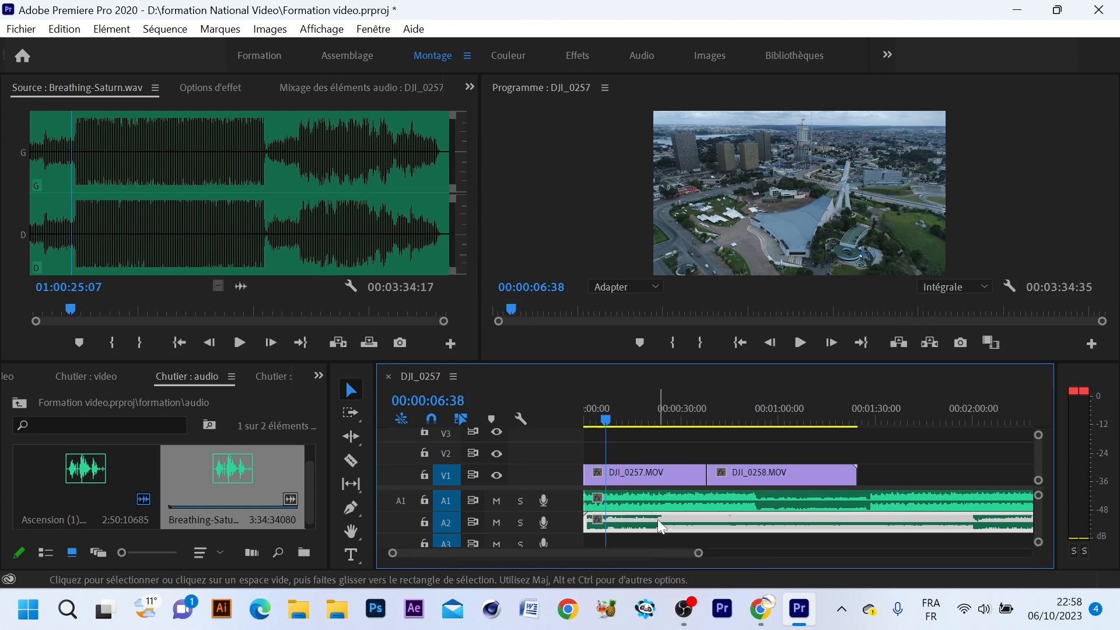
{"action": "key", "text": "Delete"}
- Play the sequence with only Ascension (1).wav from 00:00:06:38, and again from near the beginning up to 00:00:04:06
{"action": "left_click", "coordinate": [619, 497]}
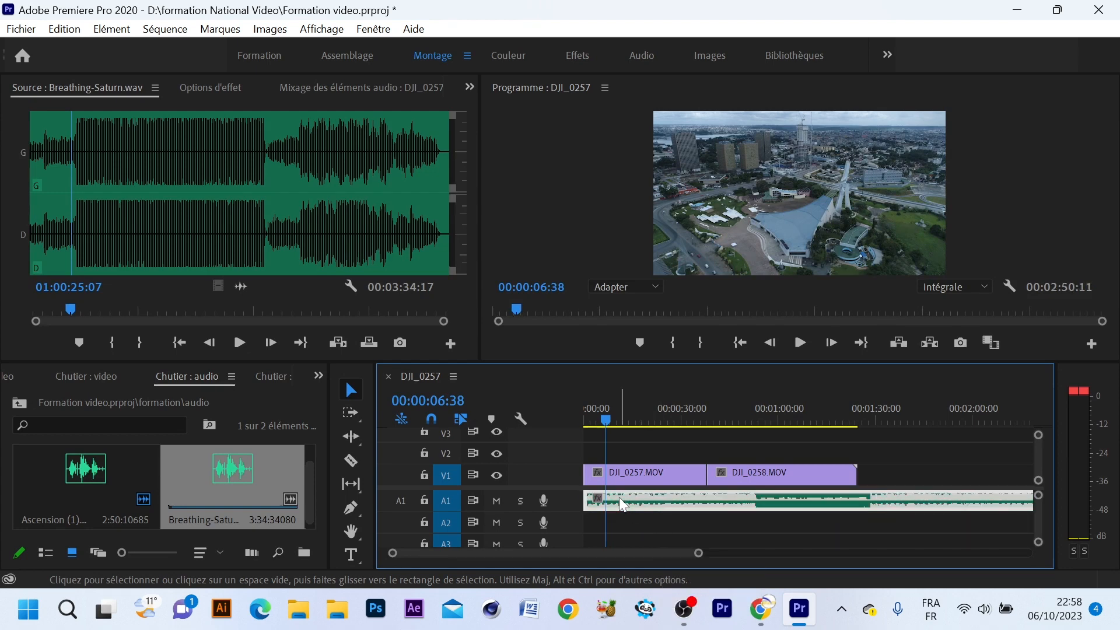
{"action": "key", "text": "space"}
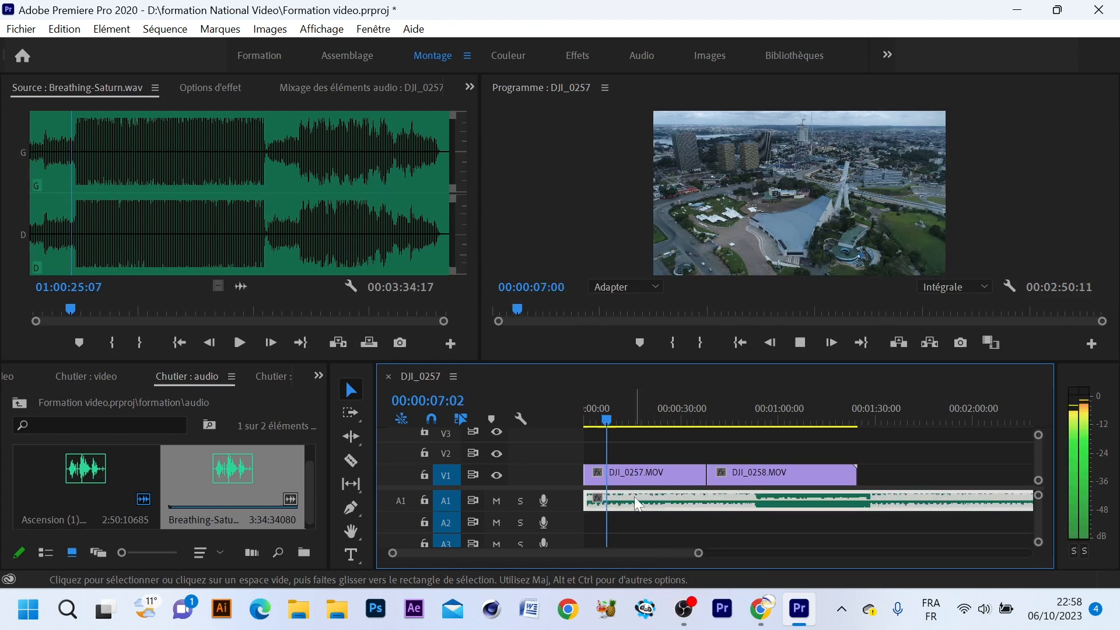
{"action": "key", "text": "space"}
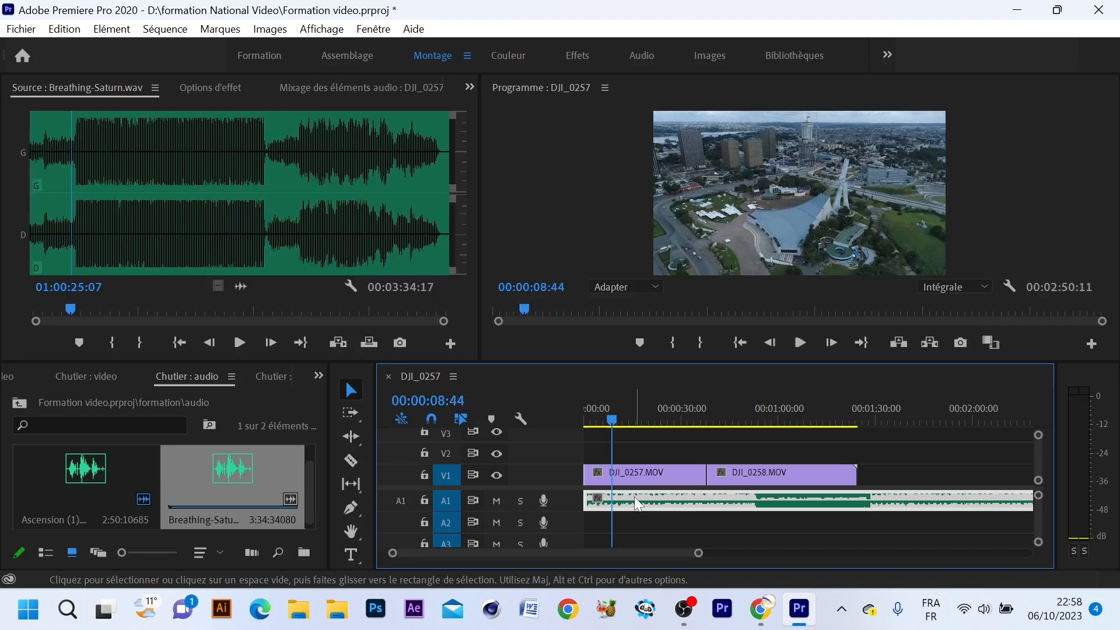
{"action": "left_click_drag", "start_coordinate": [615, 415], "coordinate": [590, 422]}
{"action": "key", "text": "space"}
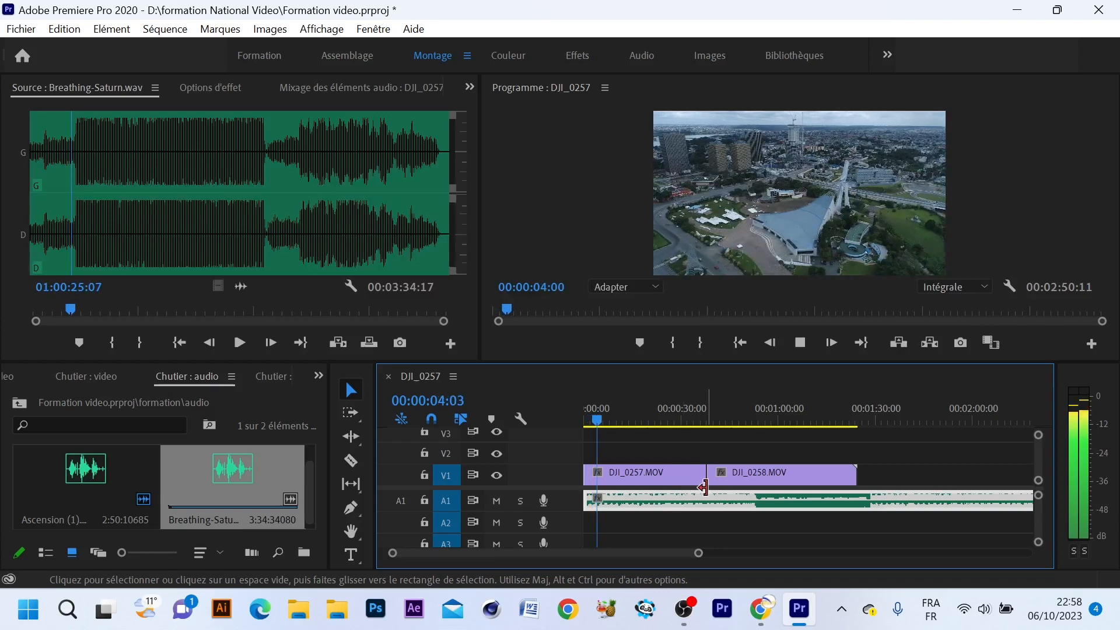
{"action": "key", "text": "space"}
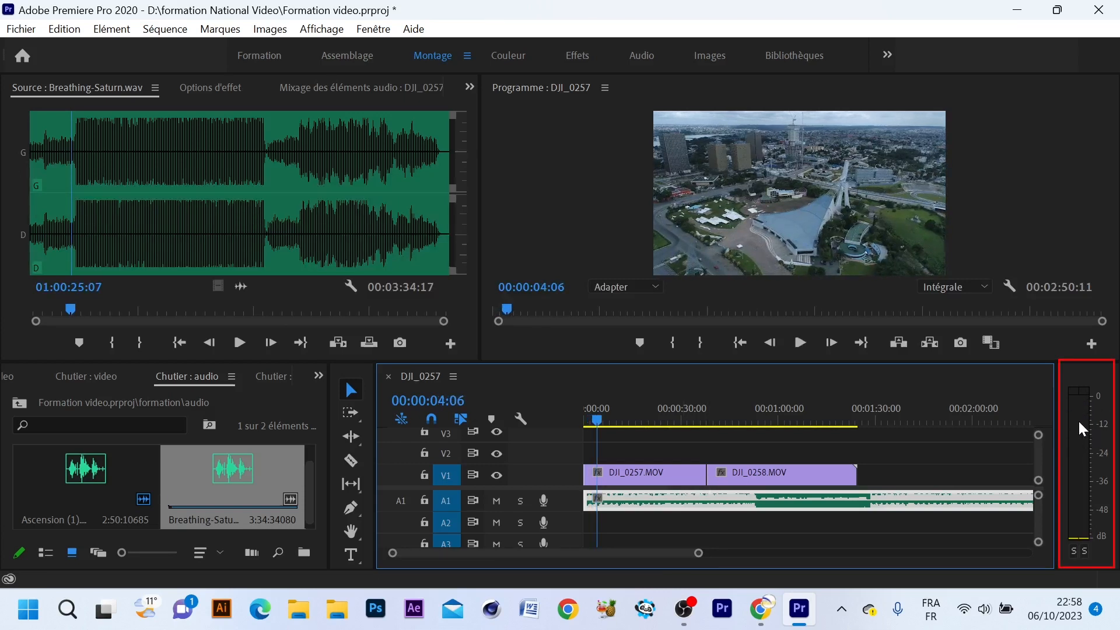
- Continue playback in short passages from 00:00:04:06 to 00:00:16:16 and examine the peaks on the audio level meters
{"action": "left_click", "coordinate": [1096, 395]}
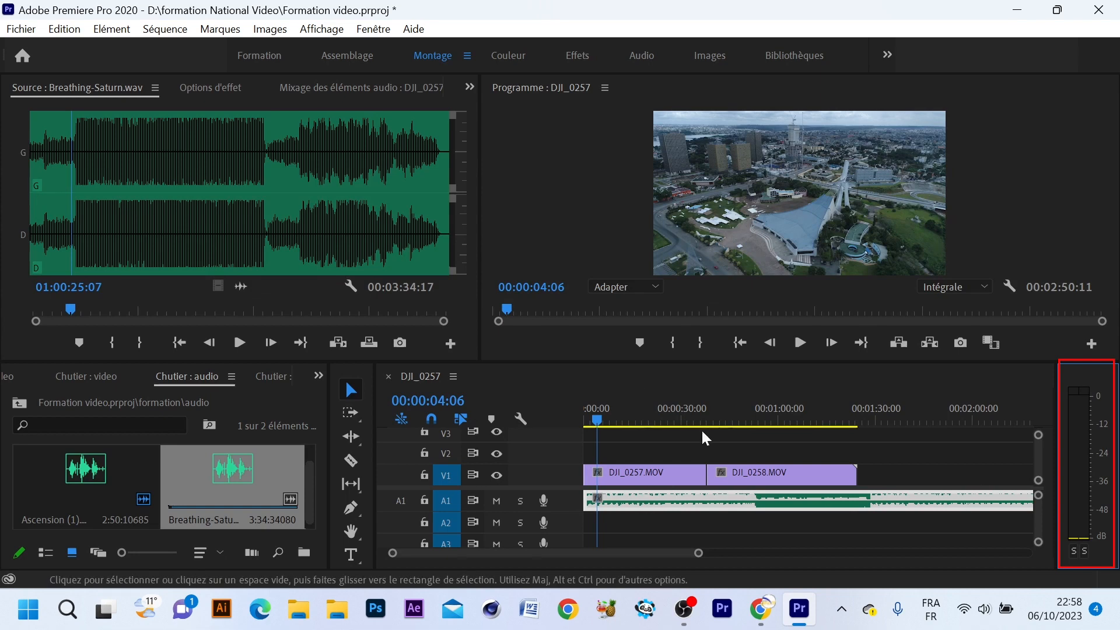
{"action": "left_click", "coordinate": [800, 344]}
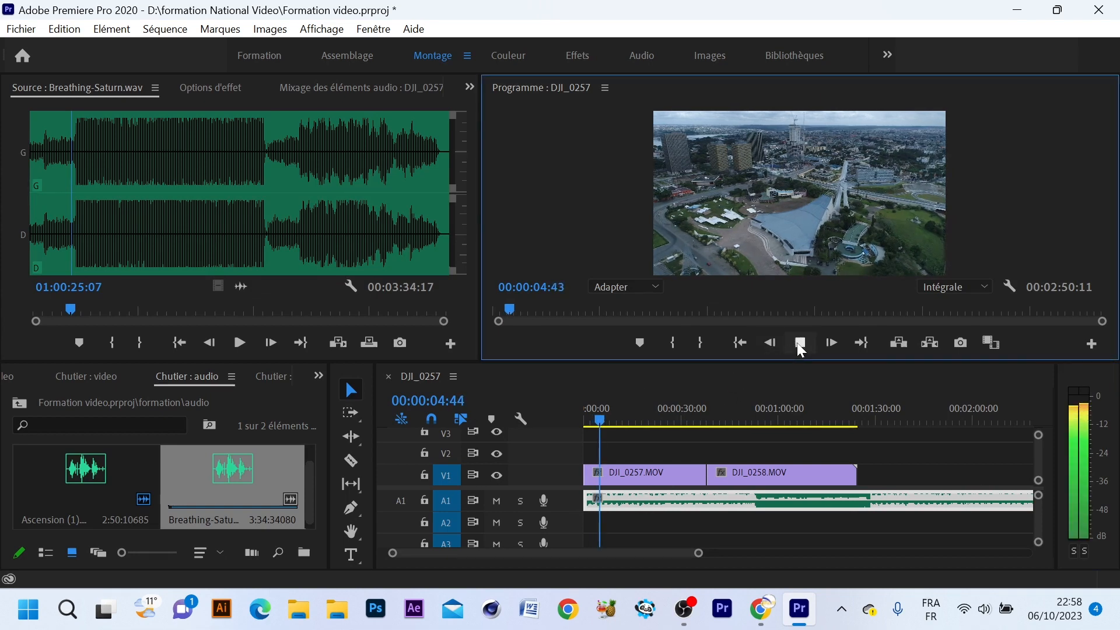
{"action": "left_click", "coordinate": [800, 344]}
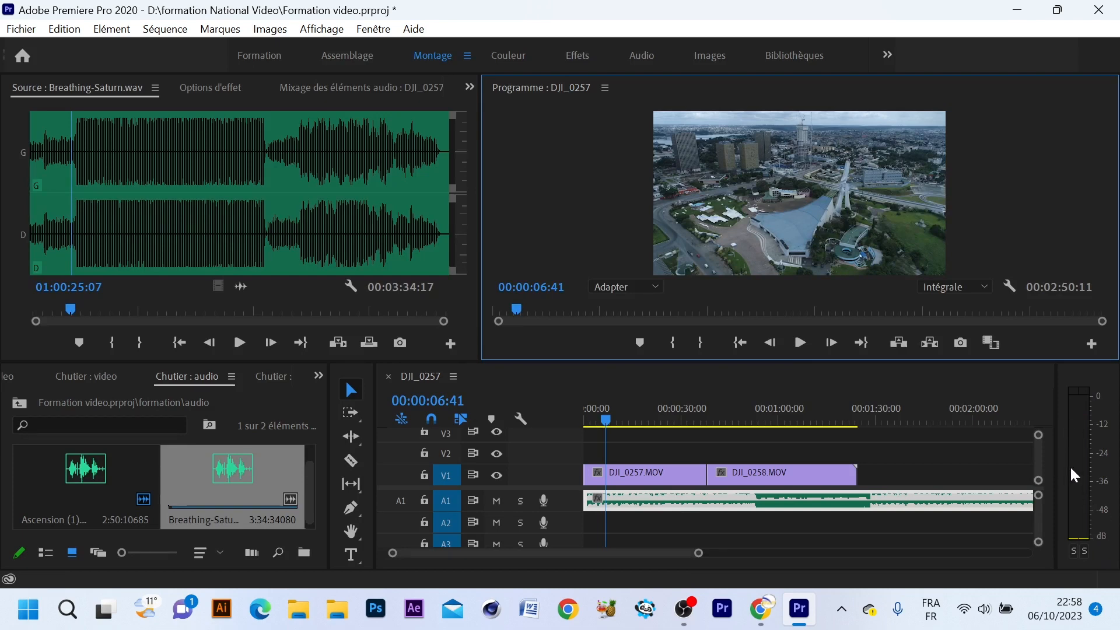
{"action": "left_click", "coordinate": [801, 343]}
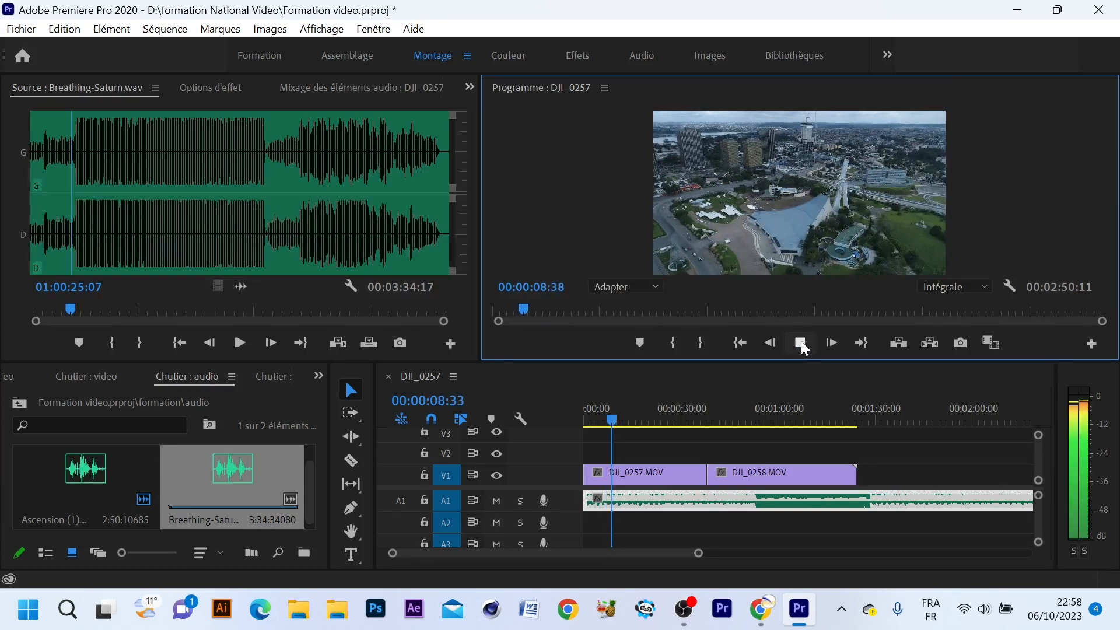
{"action": "left_click", "coordinate": [800, 343]}
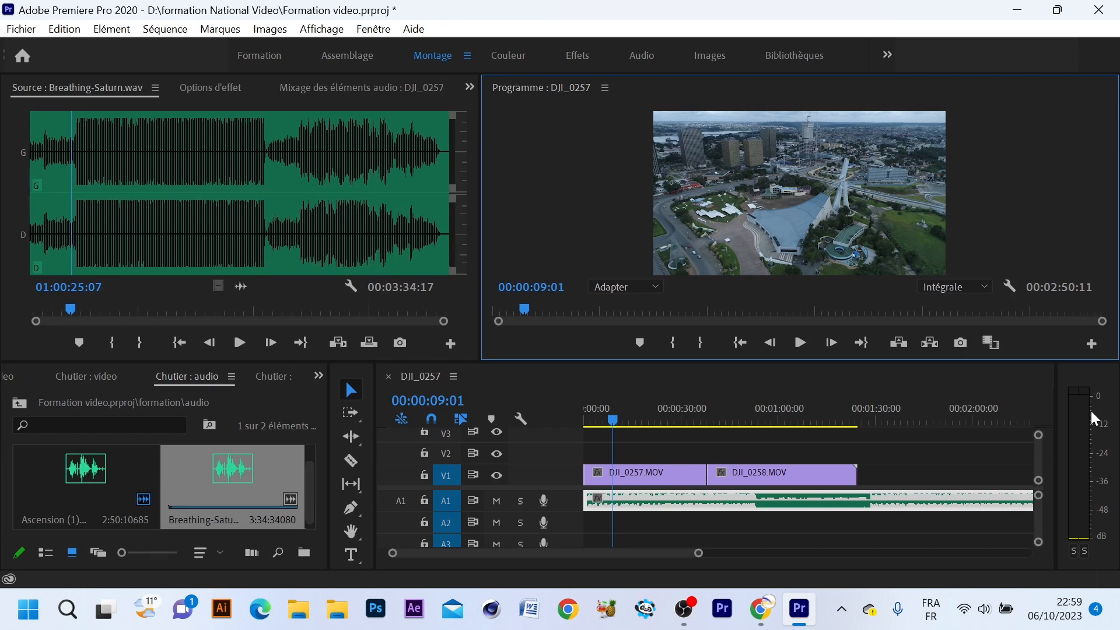
{"action": "left_click", "coordinate": [800, 343]}
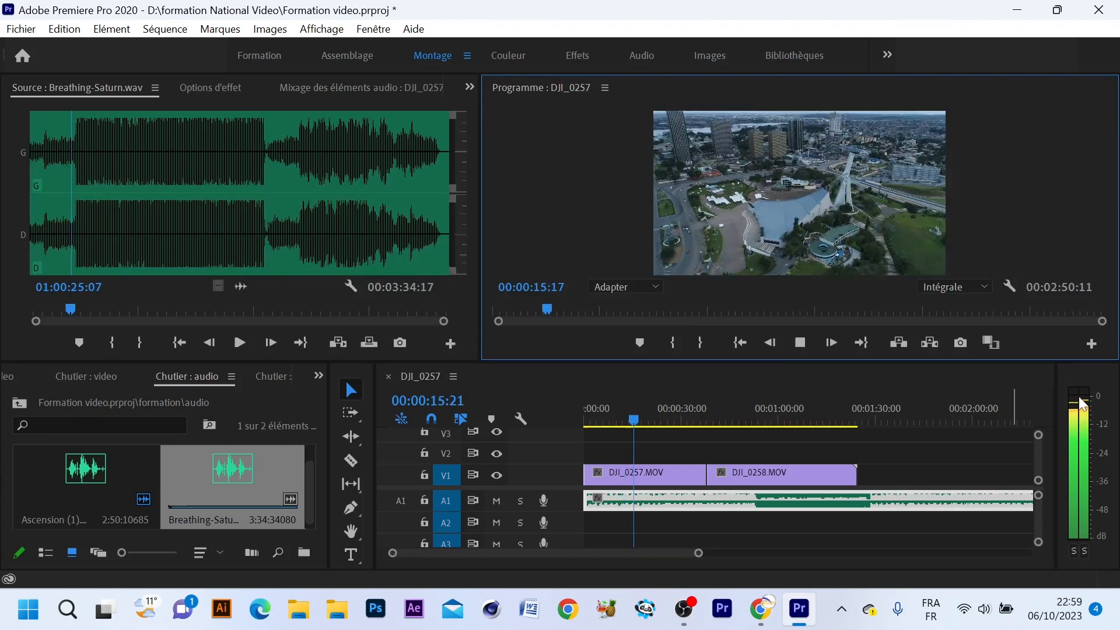
{"action": "key", "text": "space"}
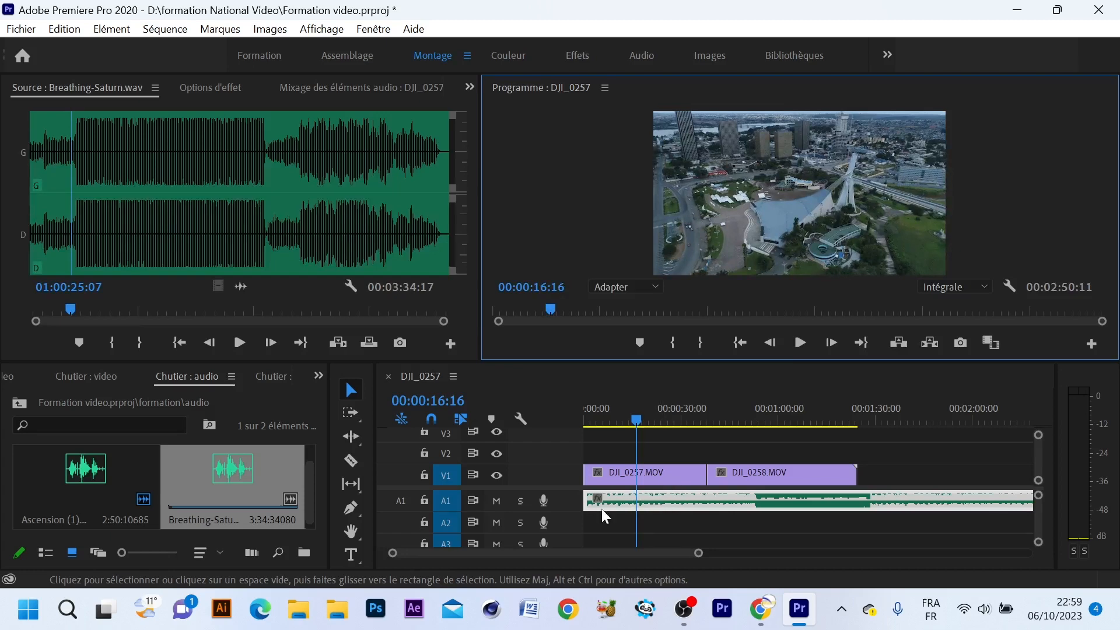
- Enlarge the height of track A1 and lower the volume line of the Ascension (1).wav clip below 0 dB
{"action": "left_click", "coordinate": [423, 513]}
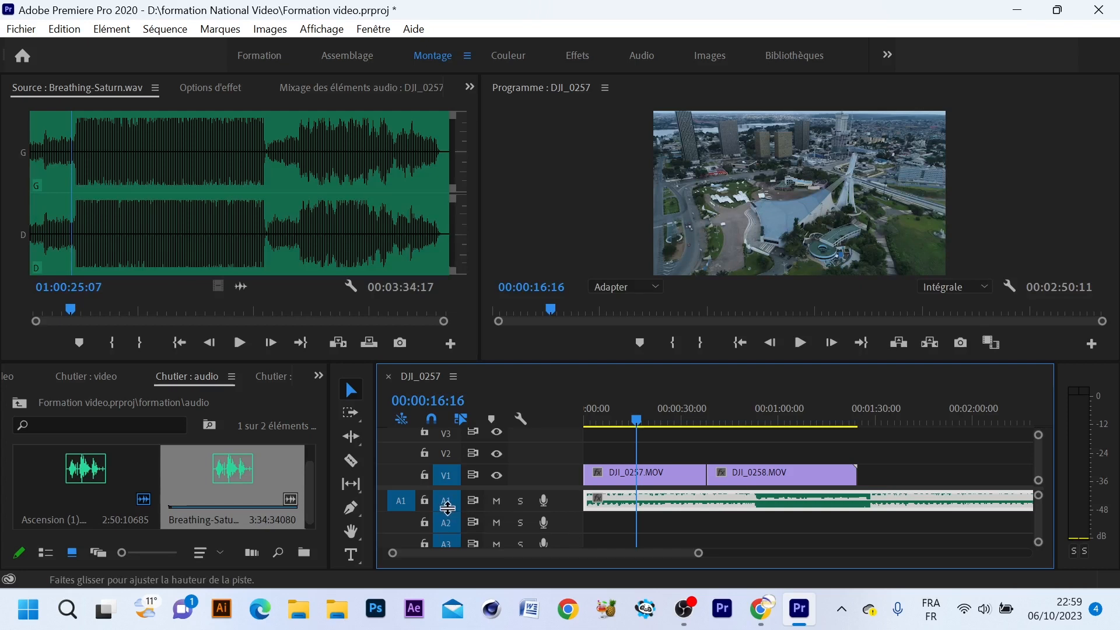
{"action": "left_click_drag", "start_coordinate": [447, 508], "coordinate": [451, 535]}
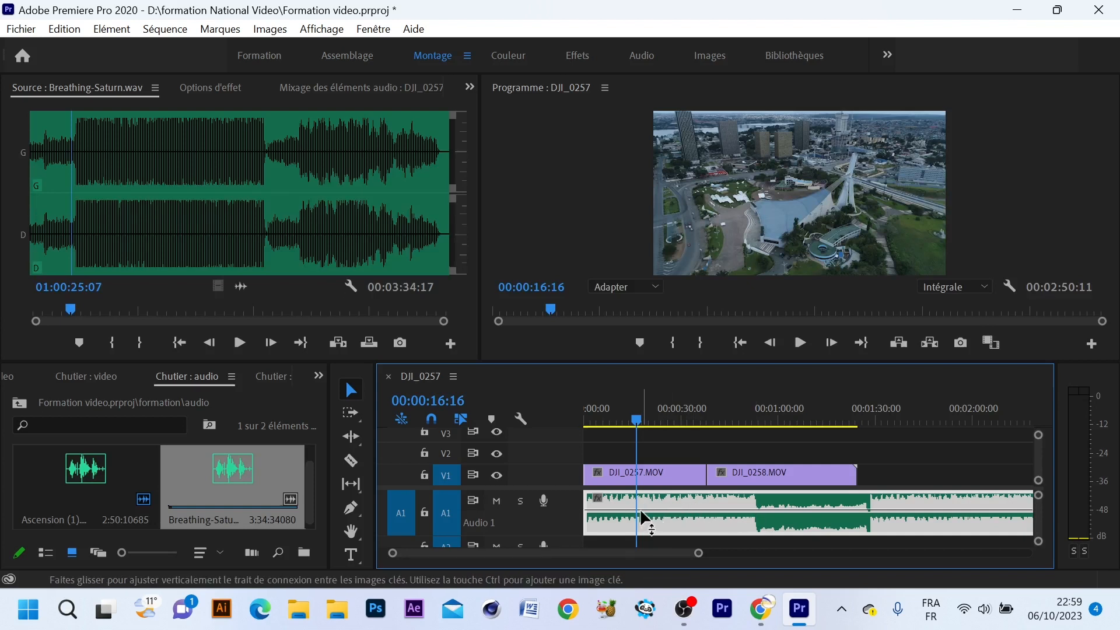
{"action": "mouse_move", "coordinate": [641, 510]}
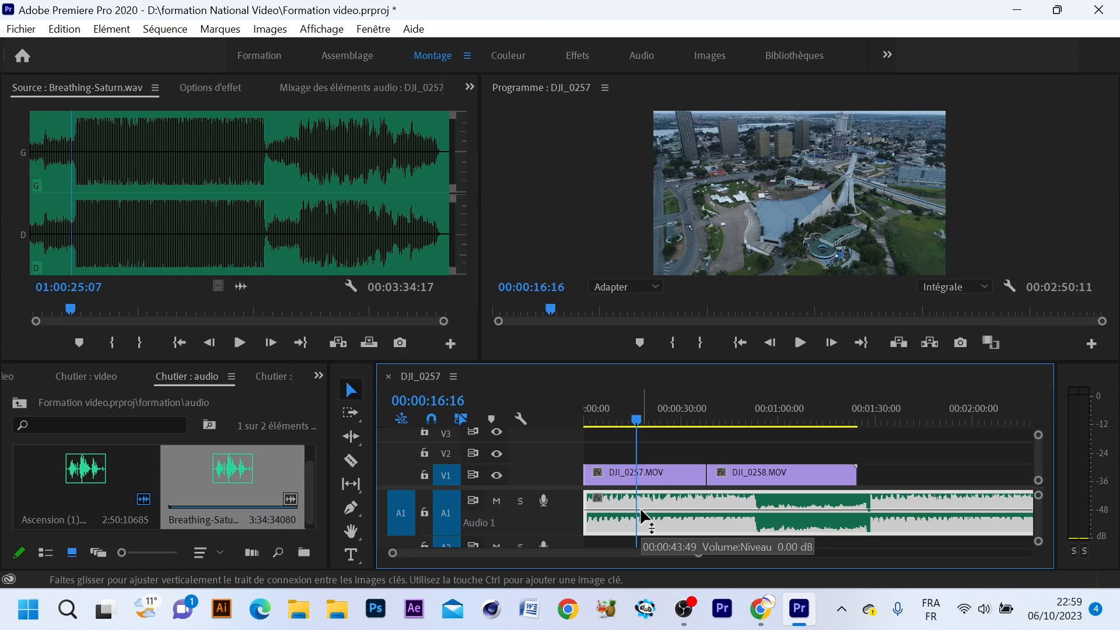
{"action": "left_click_drag", "start_coordinate": [644, 517], "coordinate": [646, 523]}
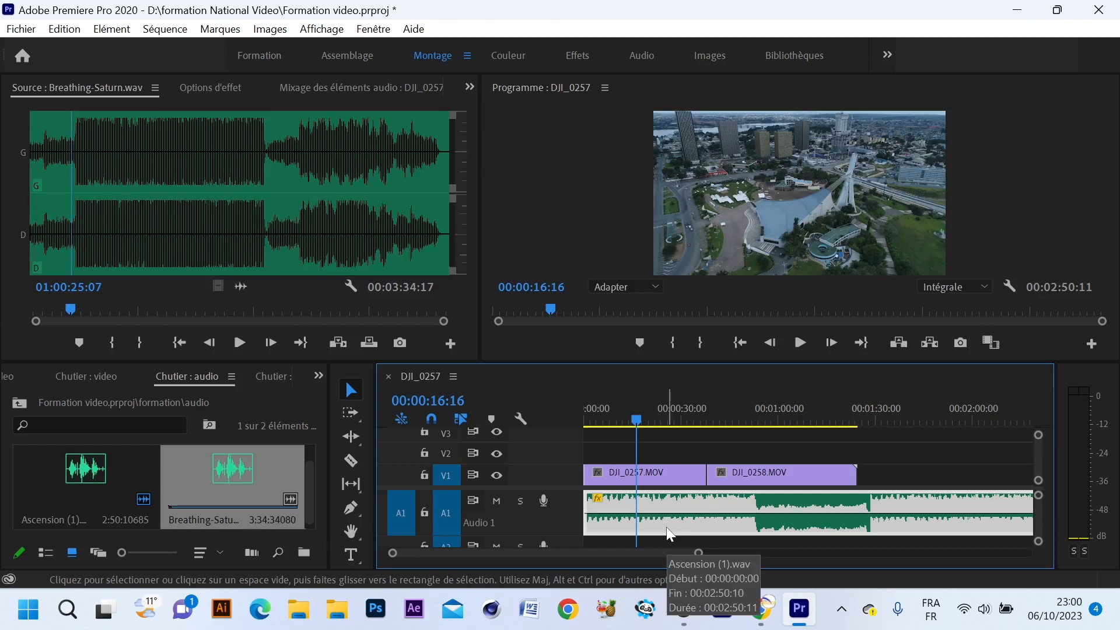
- Play the sequence to check the reduced music level on the audio meters, stopping at 00:00:19:49
{"action": "left_click", "coordinate": [615, 412]}
{"action": "left_click", "coordinate": [800, 343]}
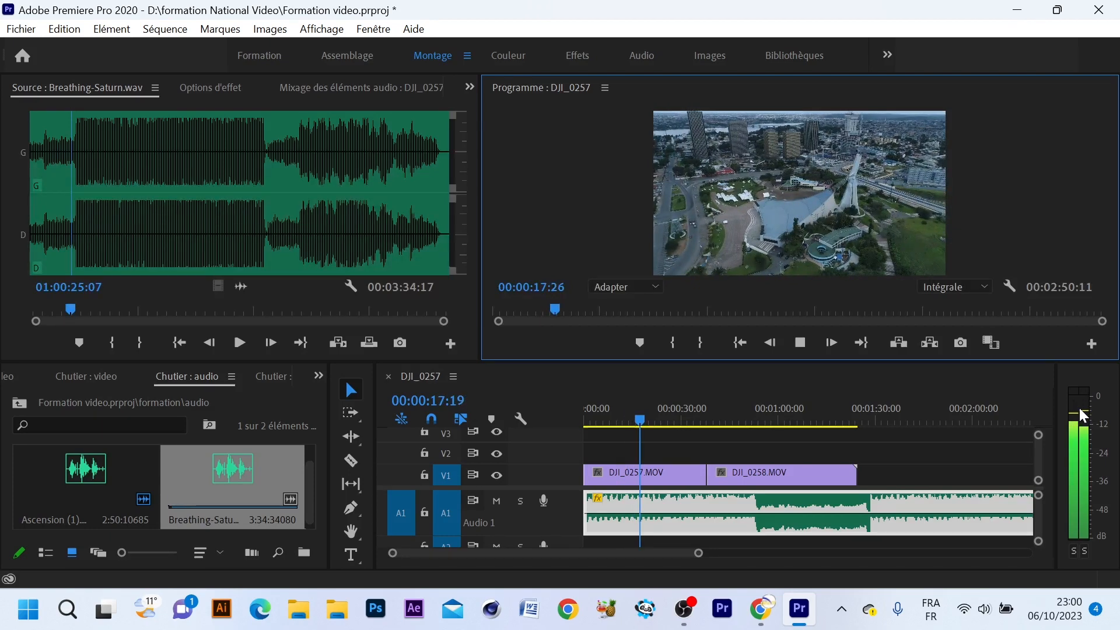
{"action": "left_click", "coordinate": [647, 453]}
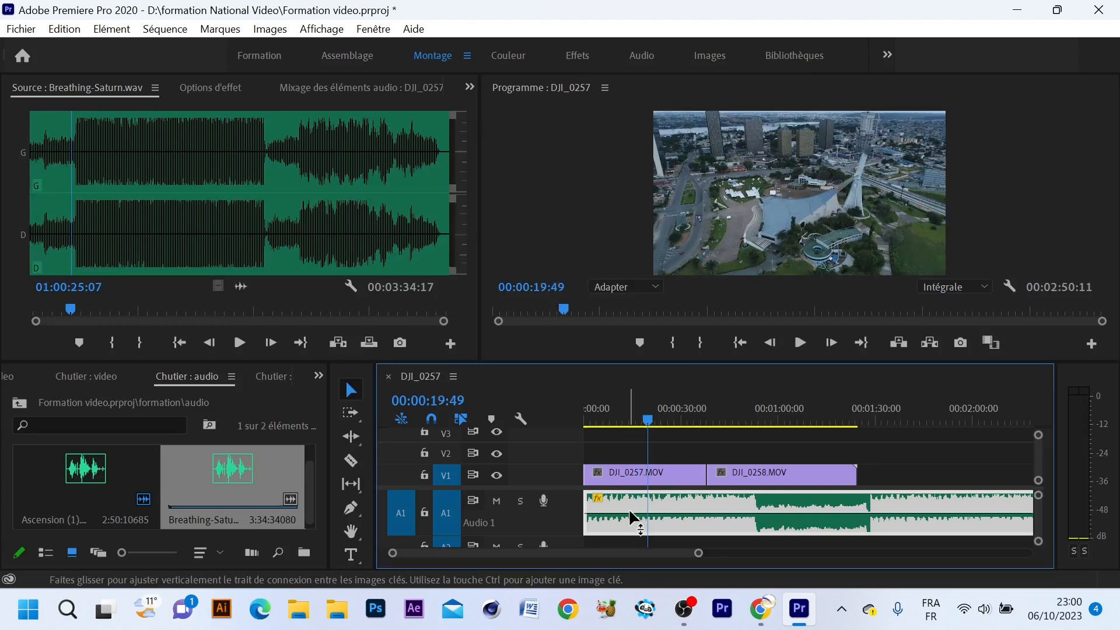
- Lower the volume of the Ascension (1).wav clip further to -7.98 dB and check its level by playing the sequence
{"action": "left_click_drag", "start_coordinate": [632, 515], "coordinate": [642, 534]}
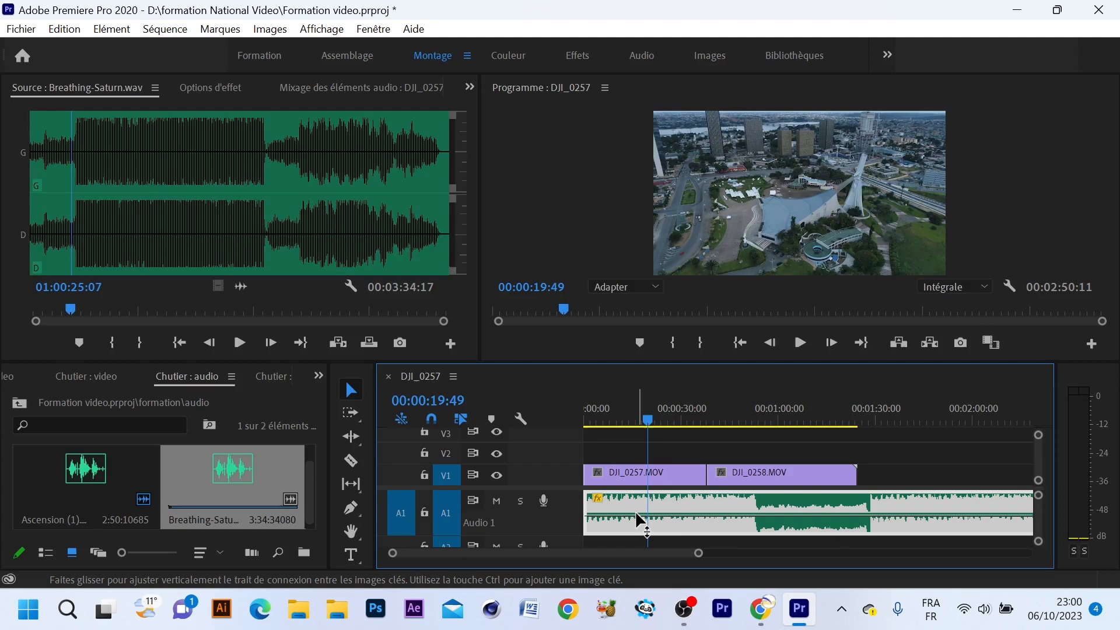
{"action": "left_click", "coordinate": [626, 420]}
{"action": "left_click", "coordinate": [800, 343]}
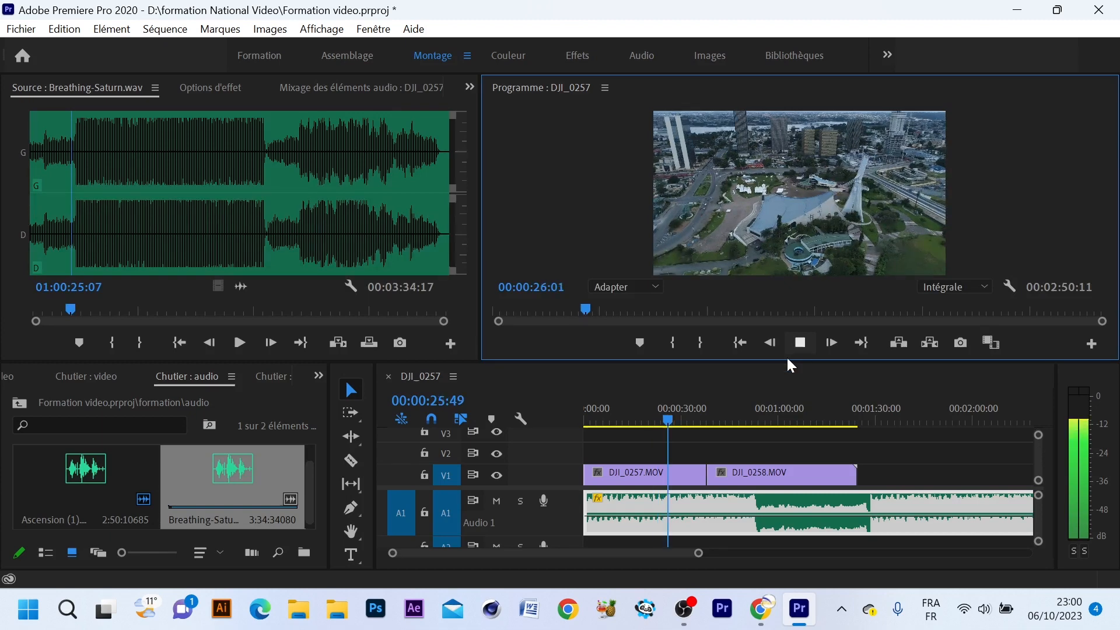
{"action": "left_click", "coordinate": [654, 419]}
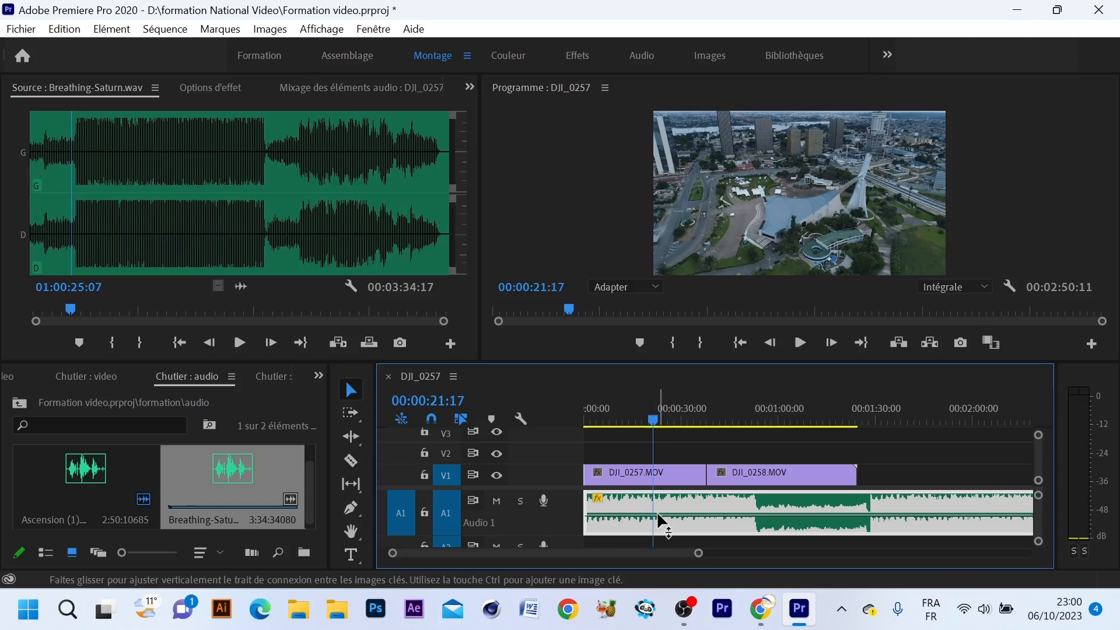
{"action": "mouse_move", "coordinate": [665, 521]}
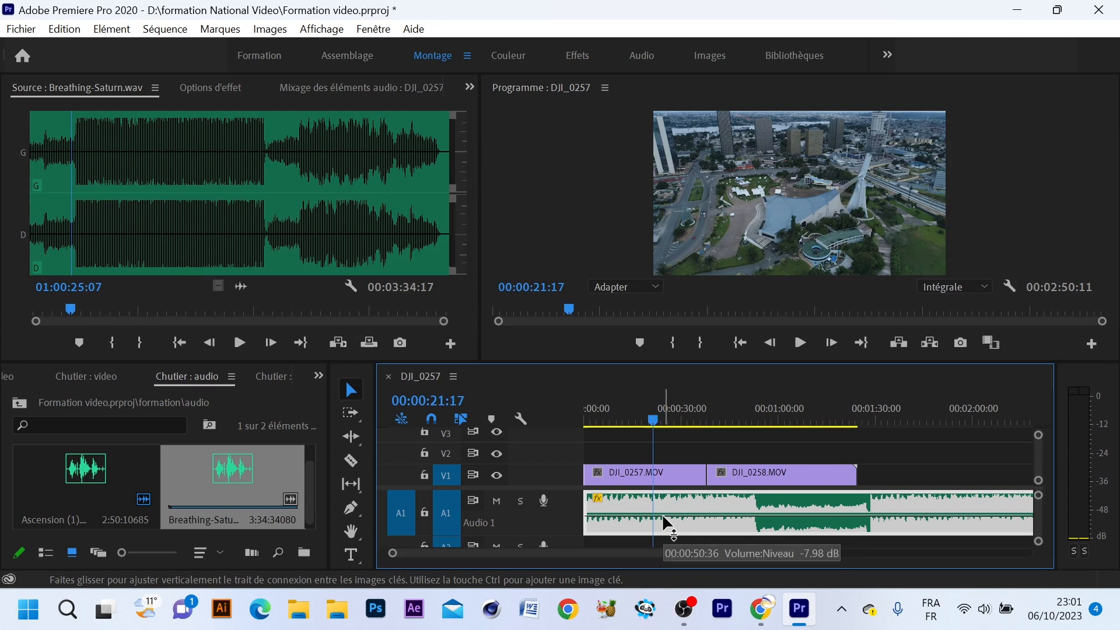
- Open the Ascension (1).wav clip in the source monitor and raise its volume line on track A1
{"action": "double_click", "coordinate": [663, 514]}
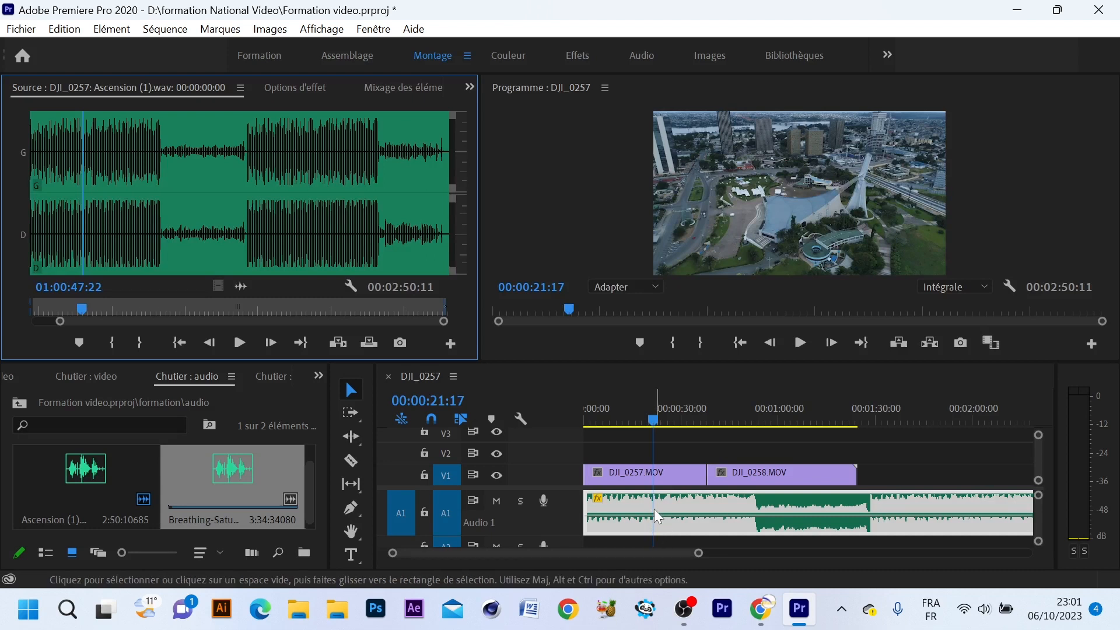
{"action": "left_click", "coordinate": [632, 523]}
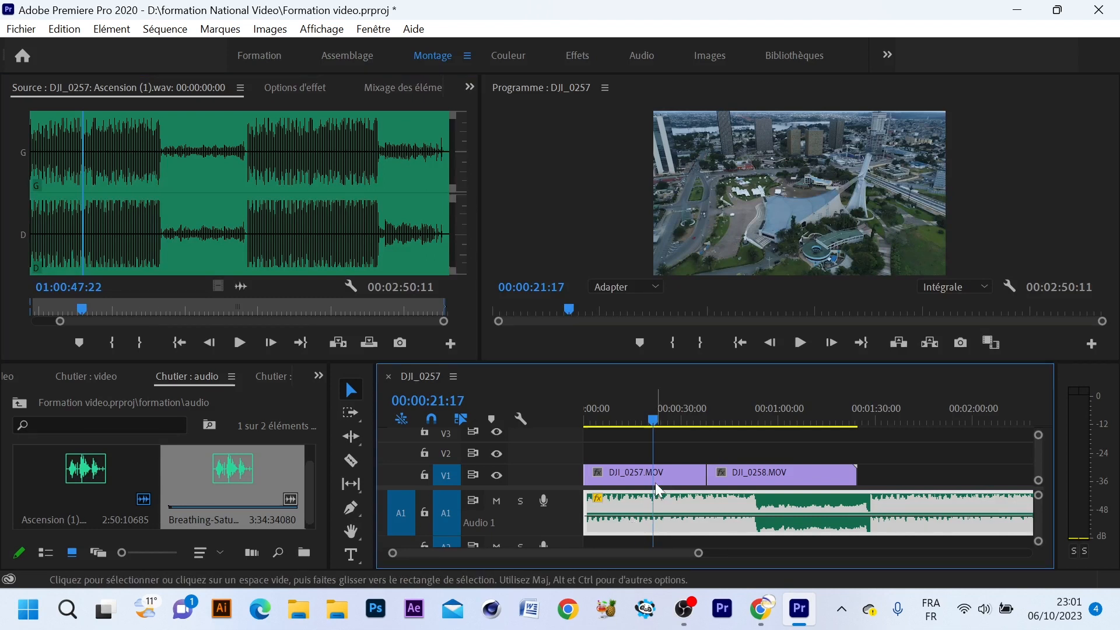
{"action": "left_click", "coordinate": [667, 503]}
{"action": "left_click_drag", "start_coordinate": [666, 513], "coordinate": [667, 514]}
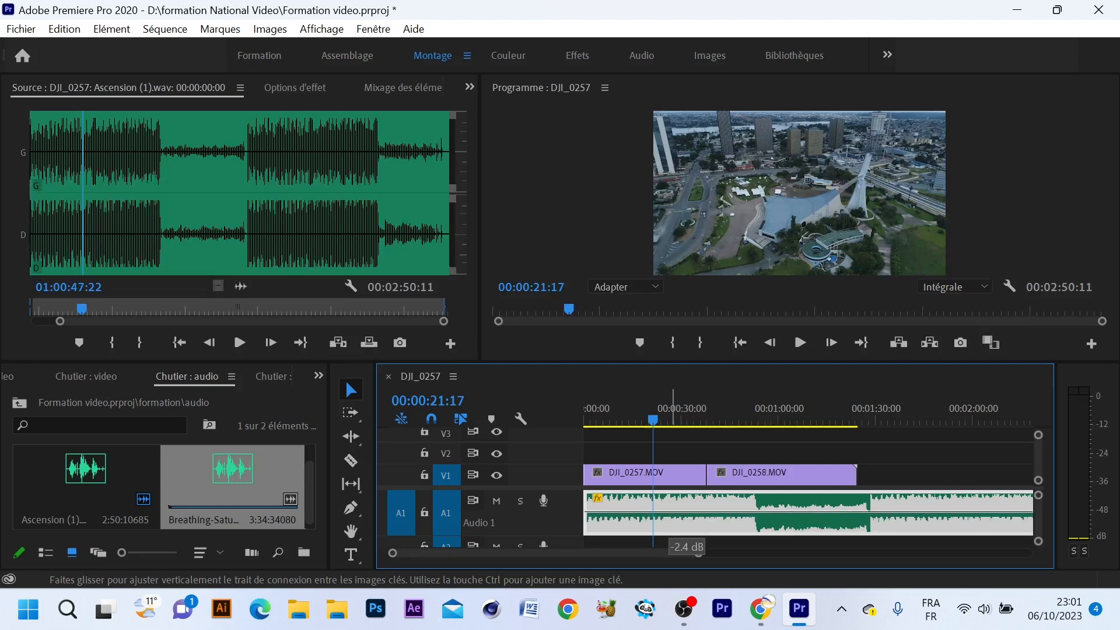
{"action": "left_click_drag", "start_coordinate": [667, 514], "coordinate": [667, 528]}
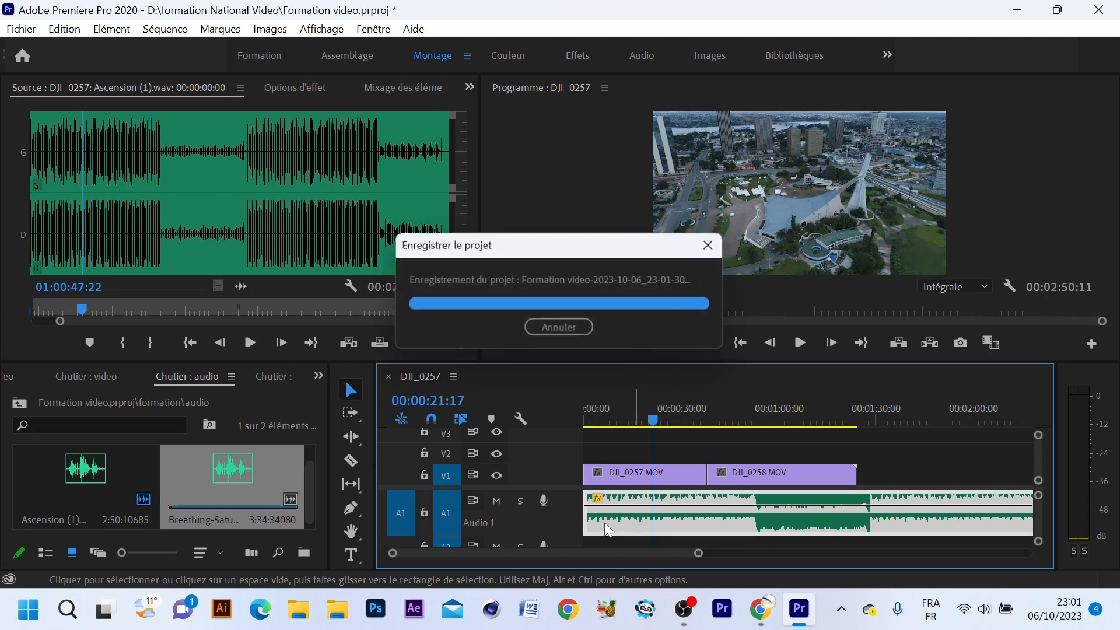
- Adjust the audio gain of the Ascension (1).wav clip on track A1 by -5 dB
{"action": "right_click", "coordinate": [623, 508]}
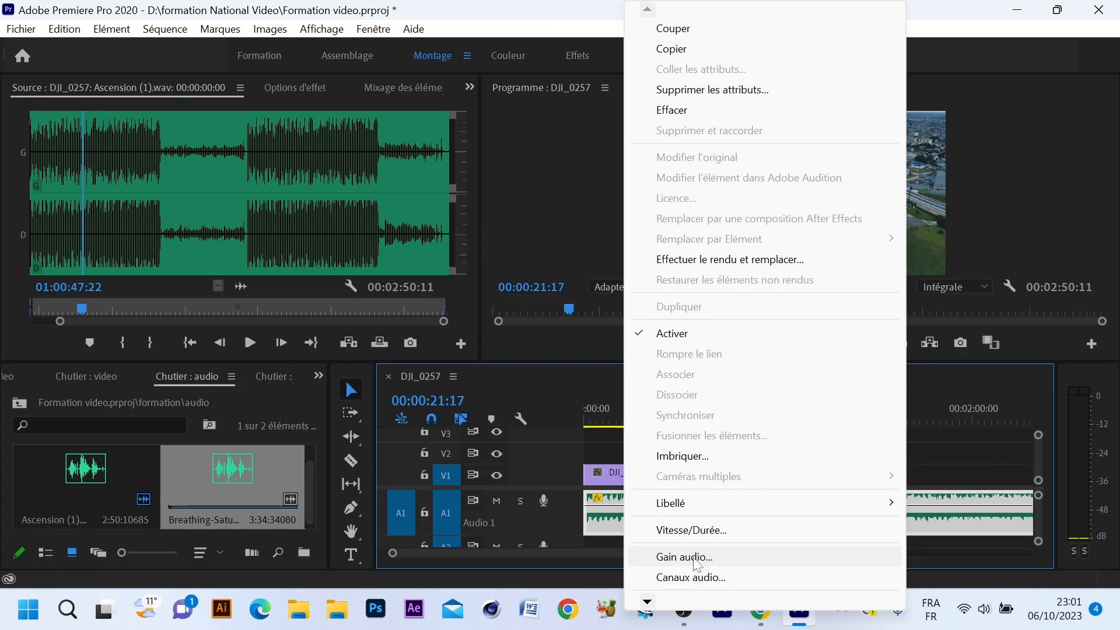
{"action": "left_click", "coordinate": [695, 557]}
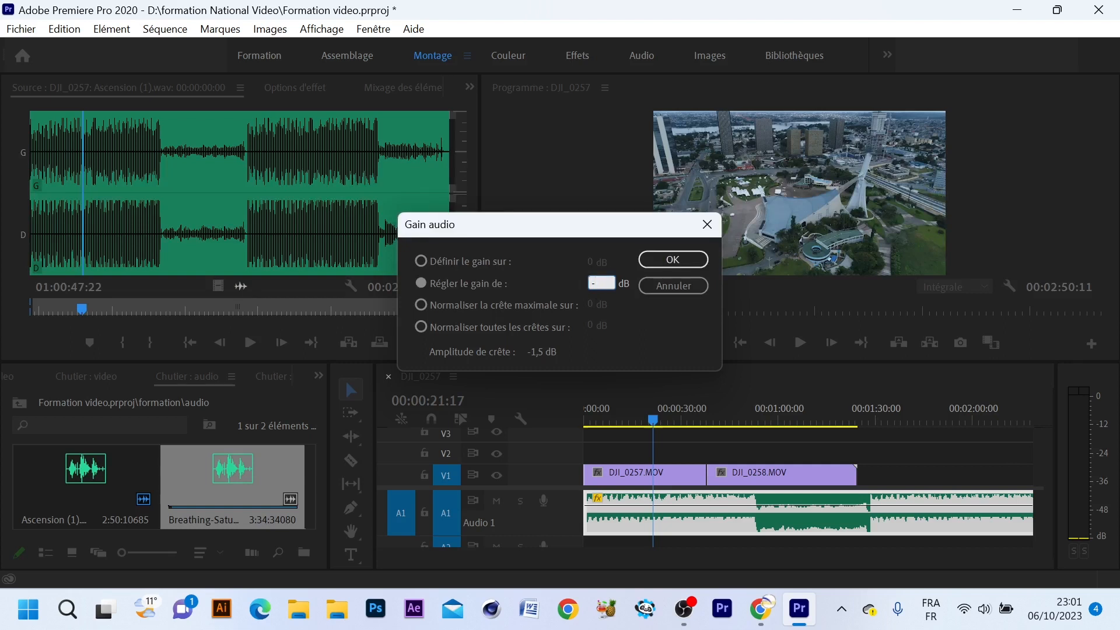
{"action": "type", "text": "5"}
{"action": "left_click", "coordinate": [681, 259]}
{"action": "left_click", "coordinate": [674, 259]}
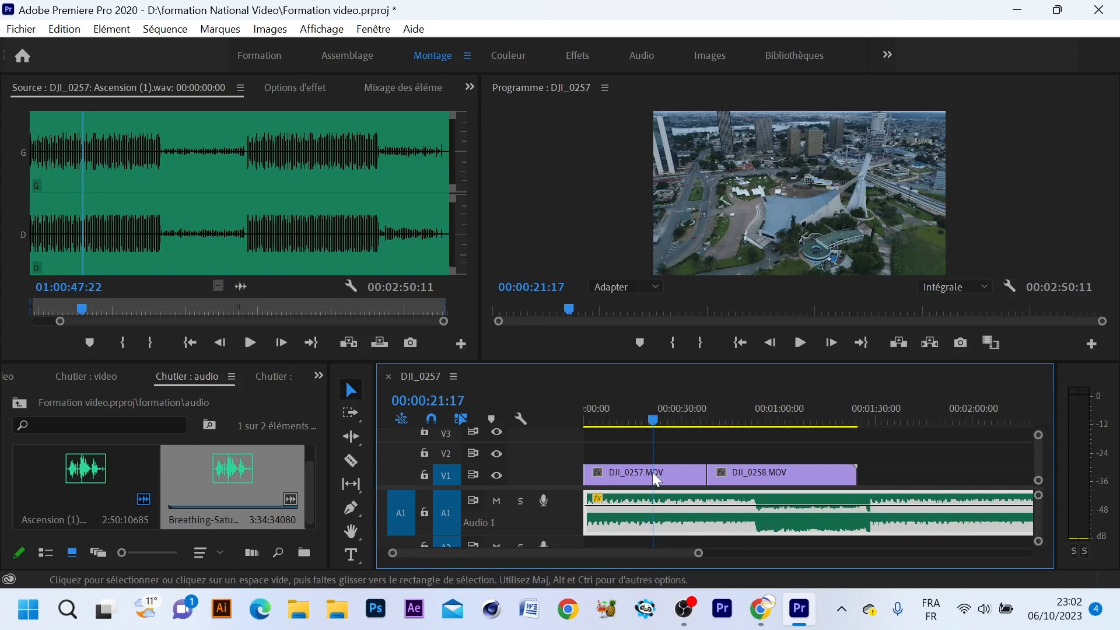
- Play the sequence from 00:00:09:36 to 00:00:12:07 to check the music level with the adjusted gain
{"action": "left_click", "coordinate": [622, 418]}
{"action": "left_click", "coordinate": [617, 419]}
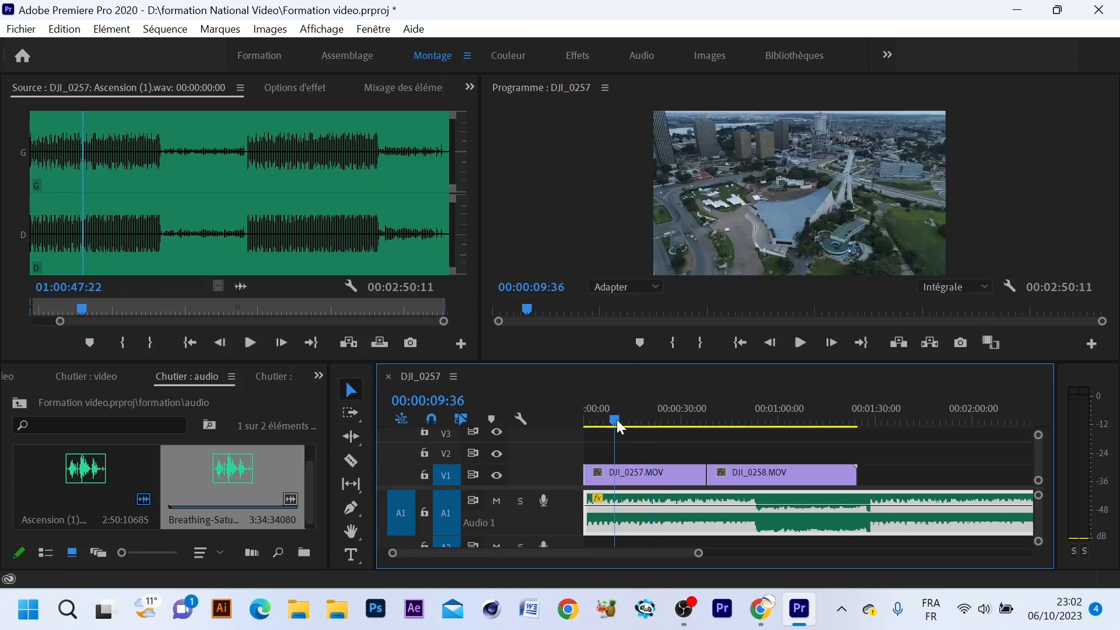
{"action": "key", "text": "space"}
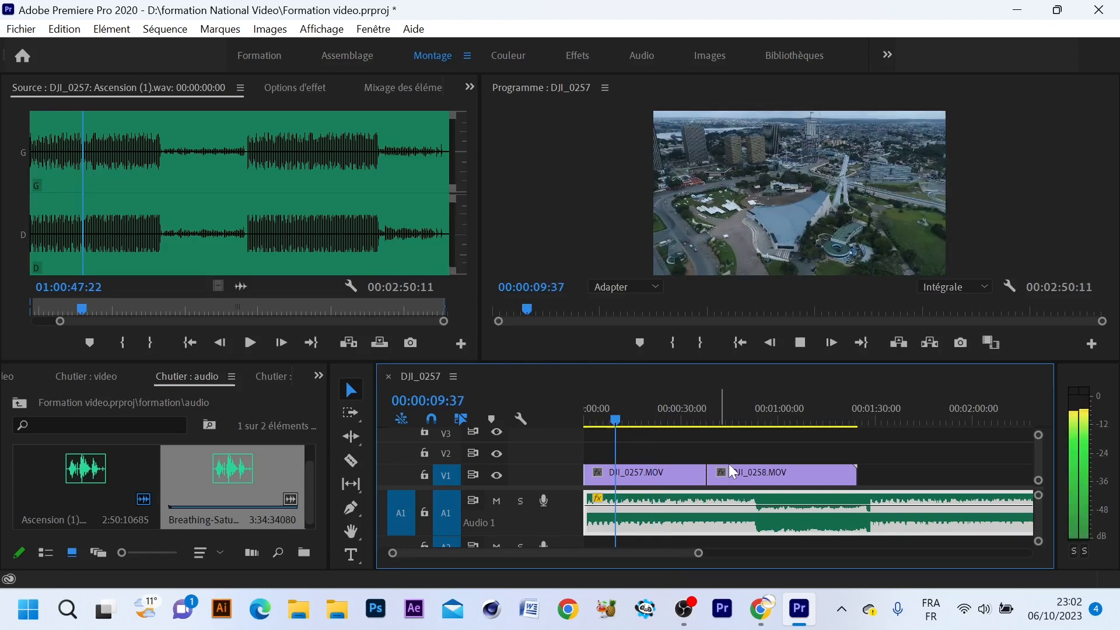
- Adjust the audio gain of the Ascension (1).wav clip by a further -6 dB and play the sequence to check the music level
{"action": "right_click", "coordinate": [659, 510]}
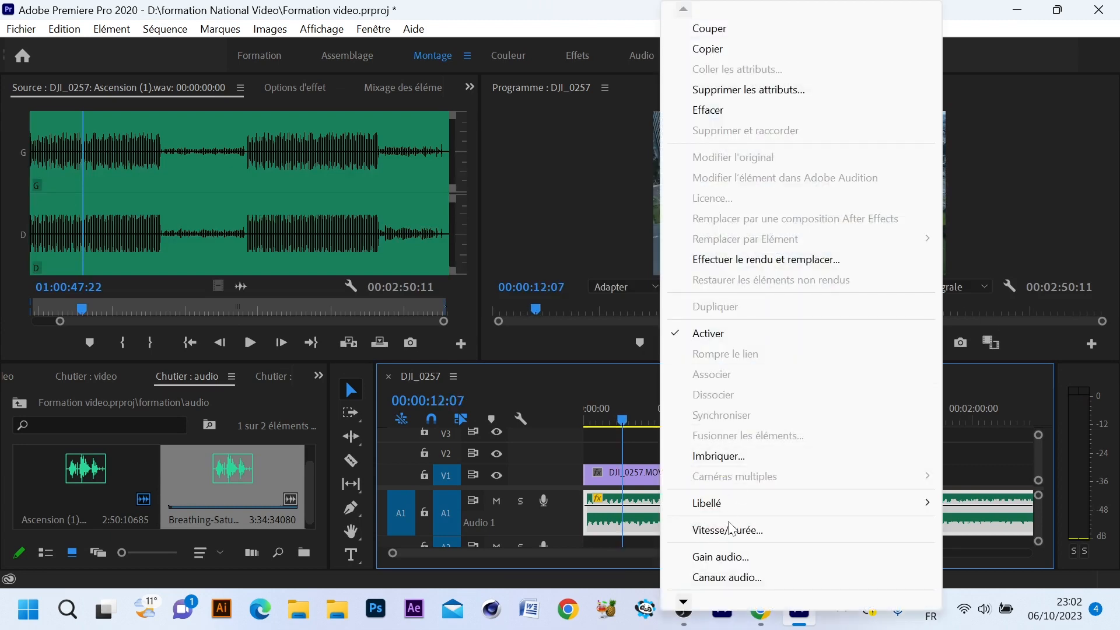
{"action": "left_click", "coordinate": [731, 557]}
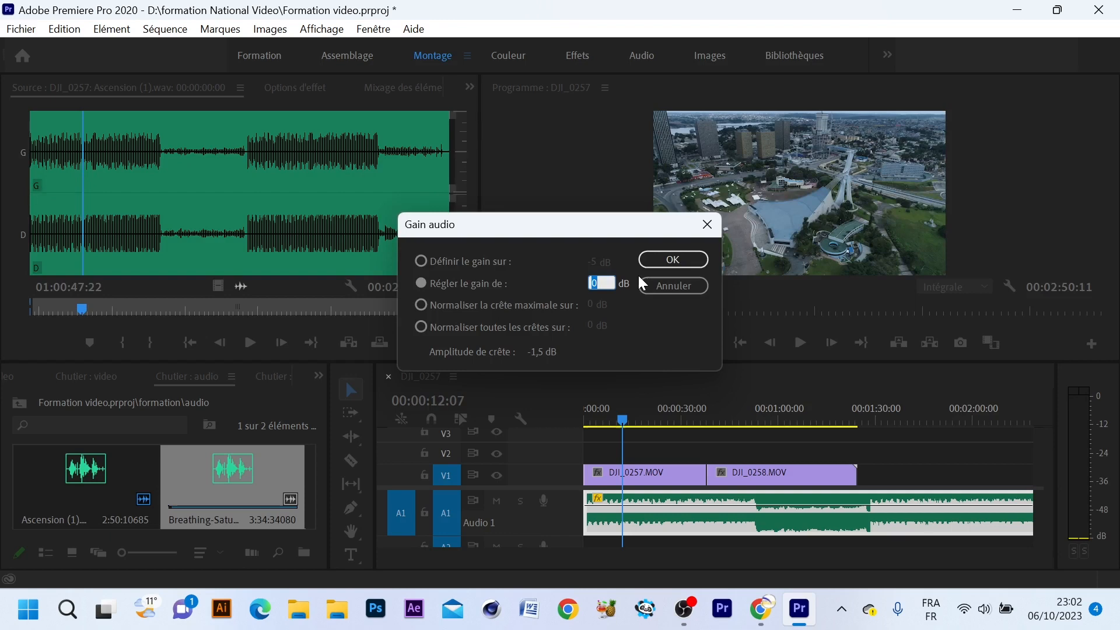
{"action": "type", "text": "-6"}
{"action": "left_click", "coordinate": [675, 259]}
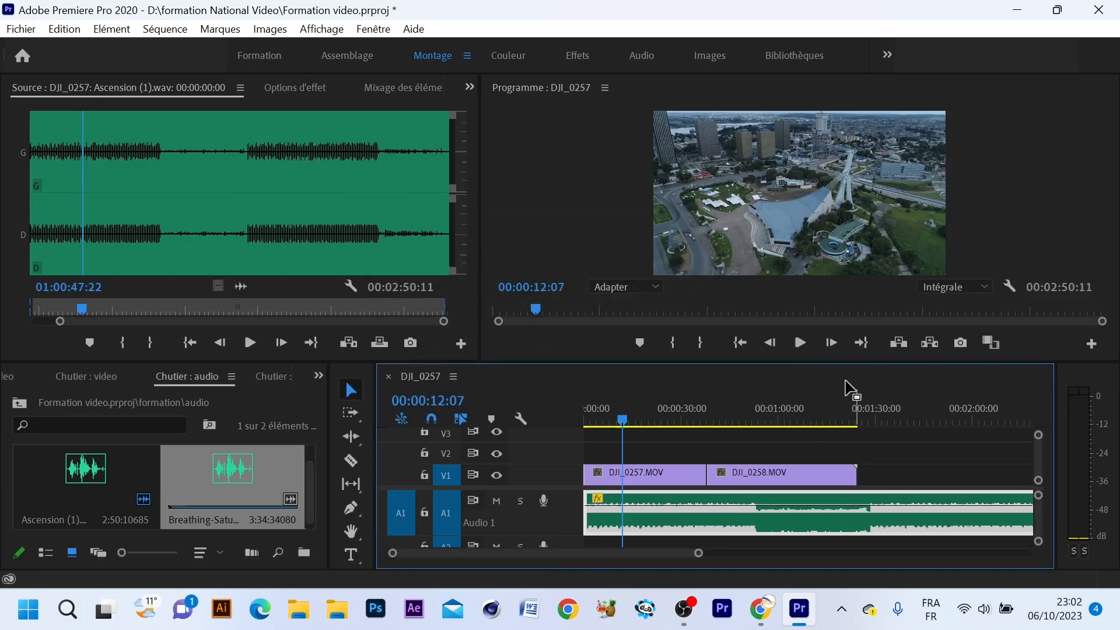
{"action": "left_click", "coordinate": [800, 343]}
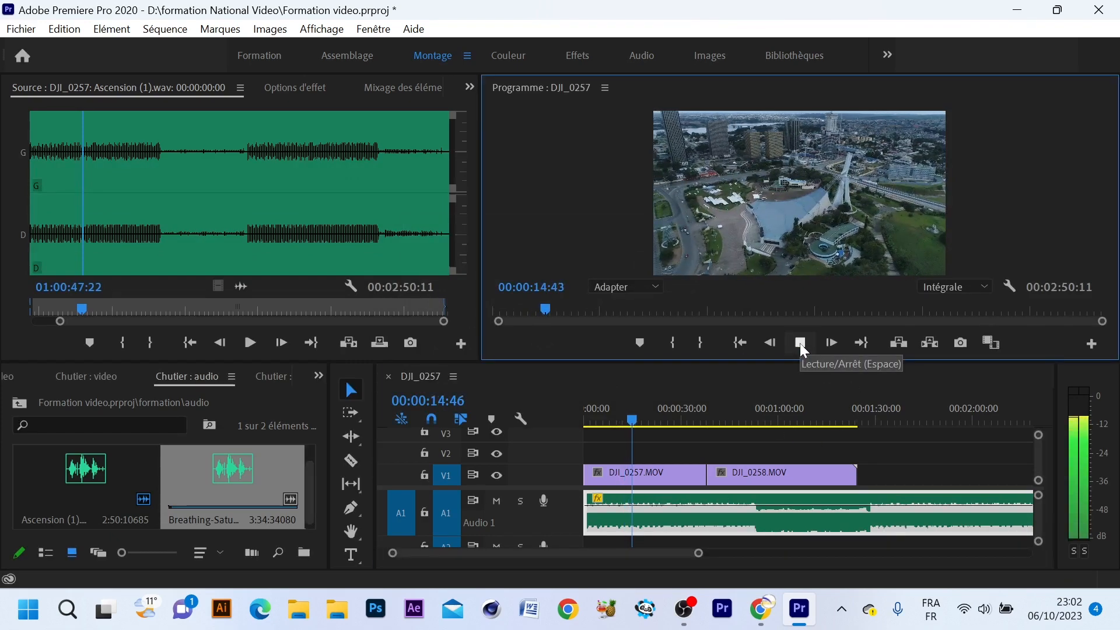
{"action": "left_click", "coordinate": [800, 343]}
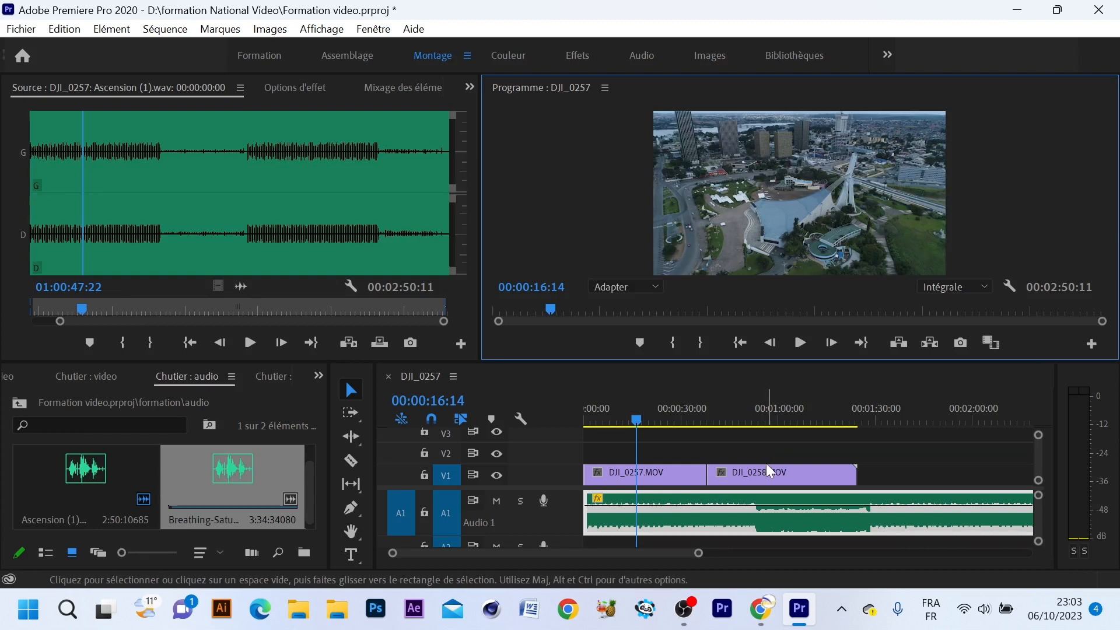
- Play the sequence near the end of DJI_0257.MOV and examine the frames around its cut to DJI_0258.MOV on track V1
{"action": "left_click_drag", "start_coordinate": [691, 421], "coordinate": [697, 414]}
{"action": "key", "text": "space"}
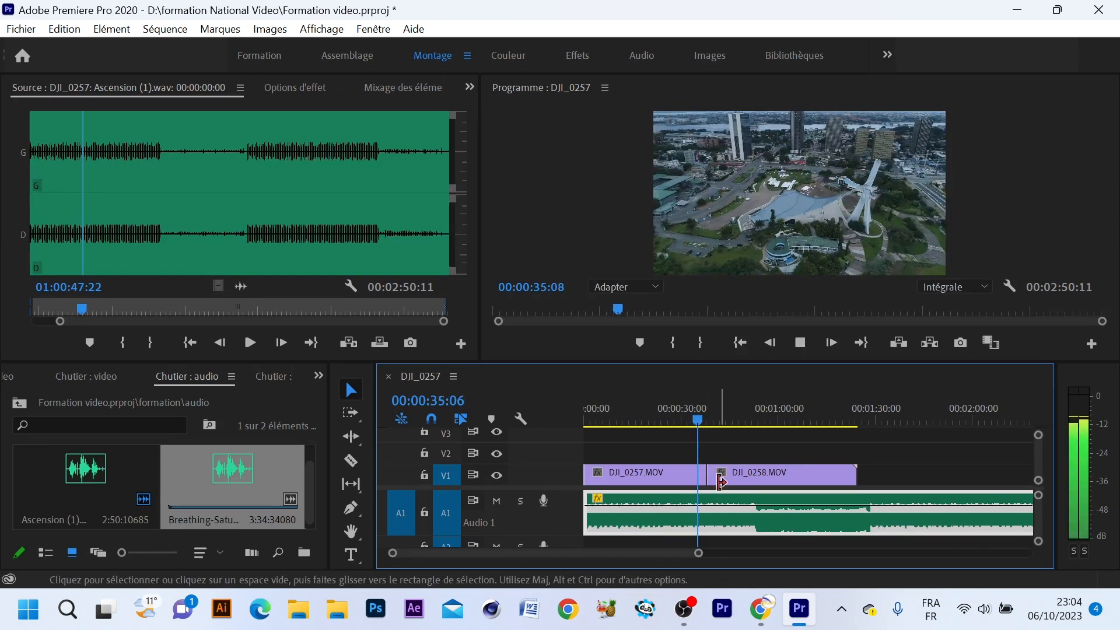
{"action": "left_click", "coordinate": [723, 419]}
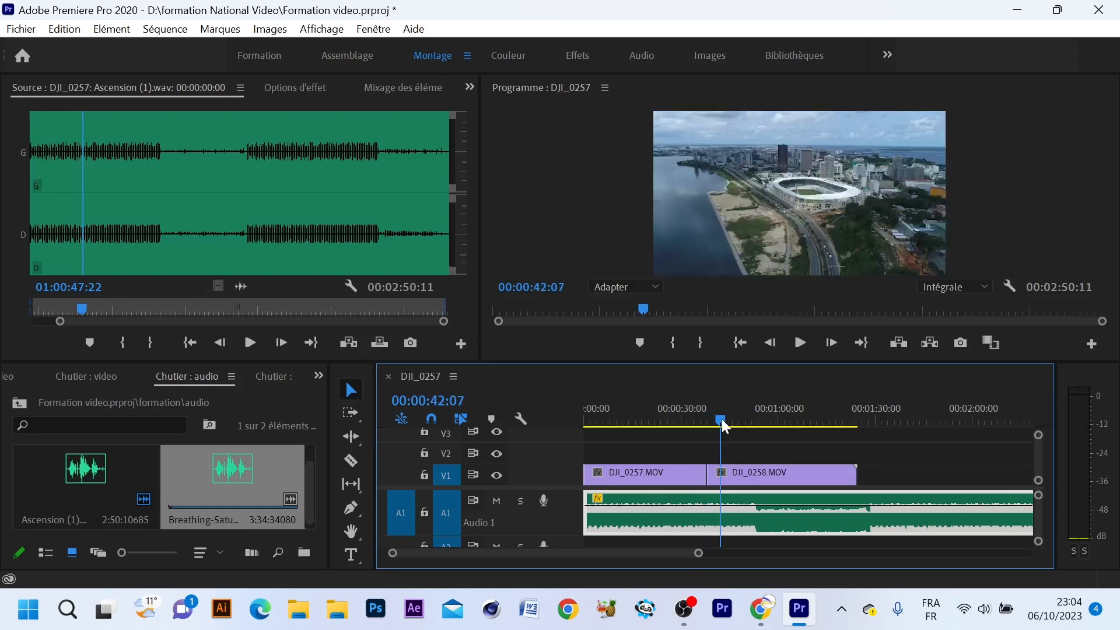
{"action": "left_click", "coordinate": [680, 419]}
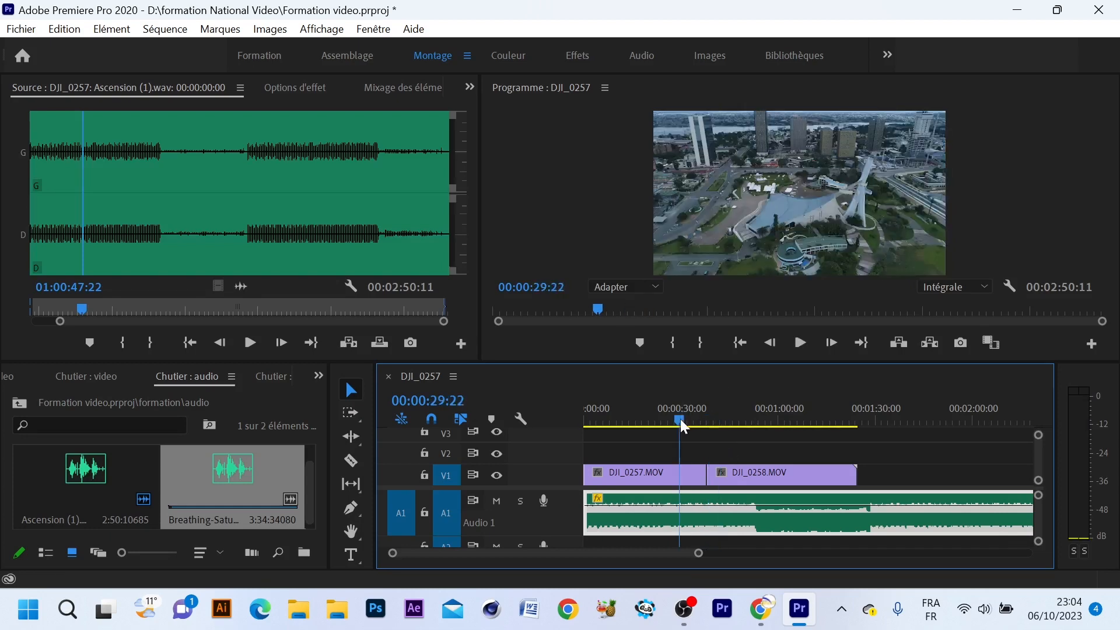
{"action": "left_click", "coordinate": [727, 418]}
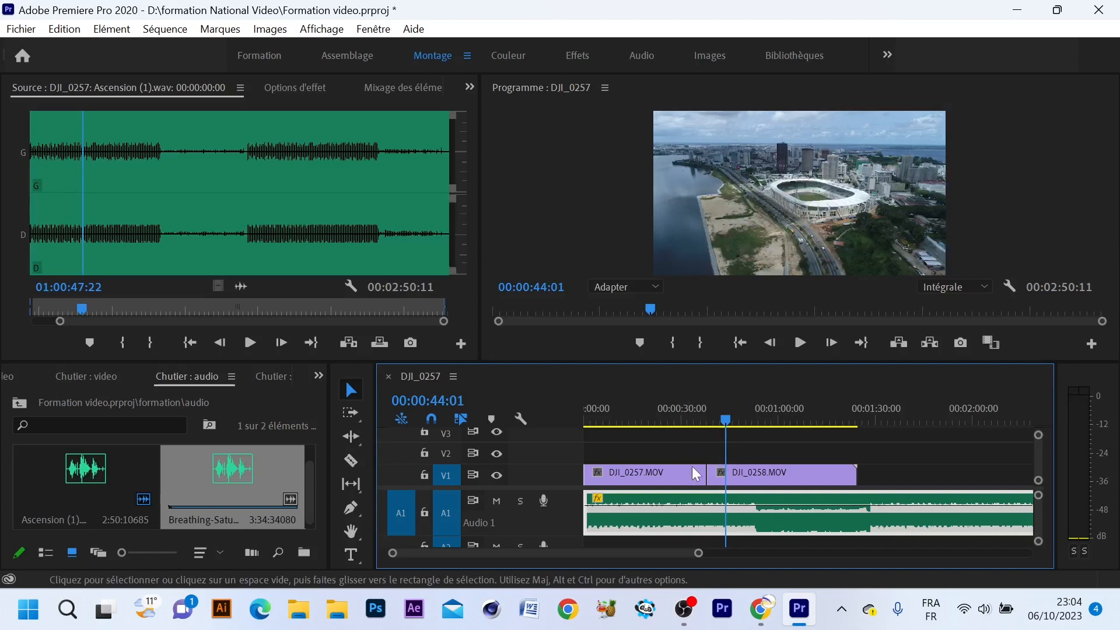
{"action": "left_click", "coordinate": [702, 408]}
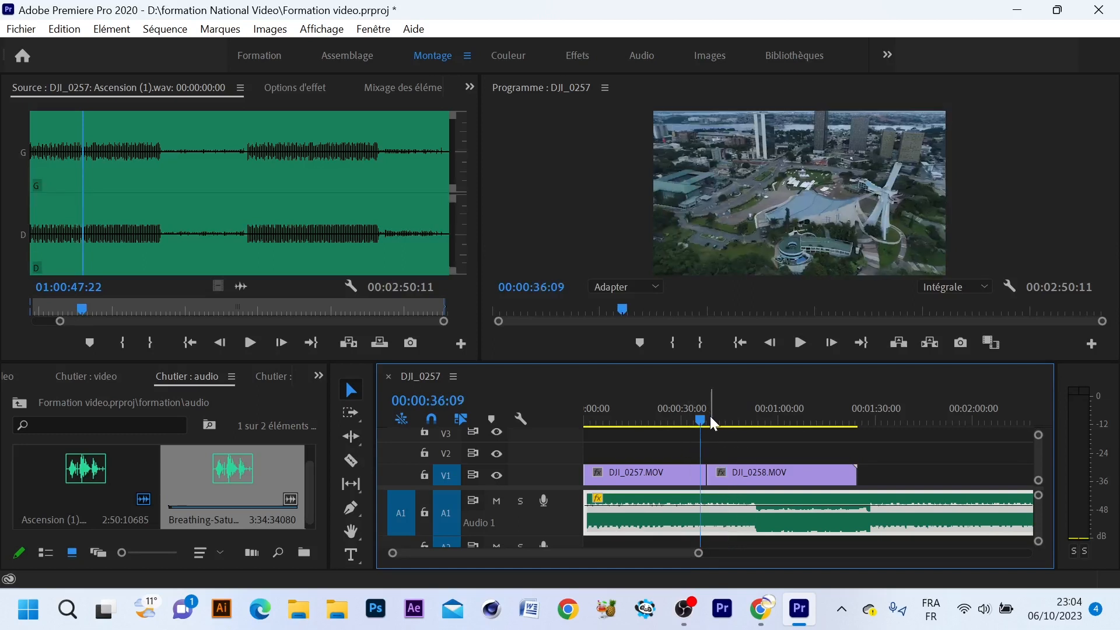
{"action": "left_click", "coordinate": [710, 416]}
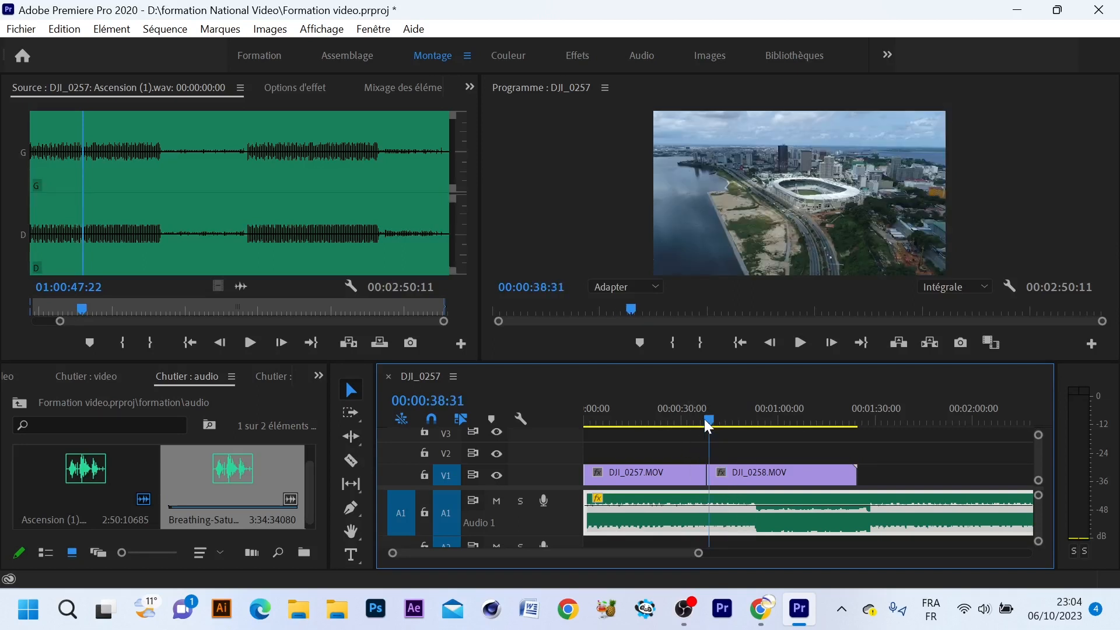